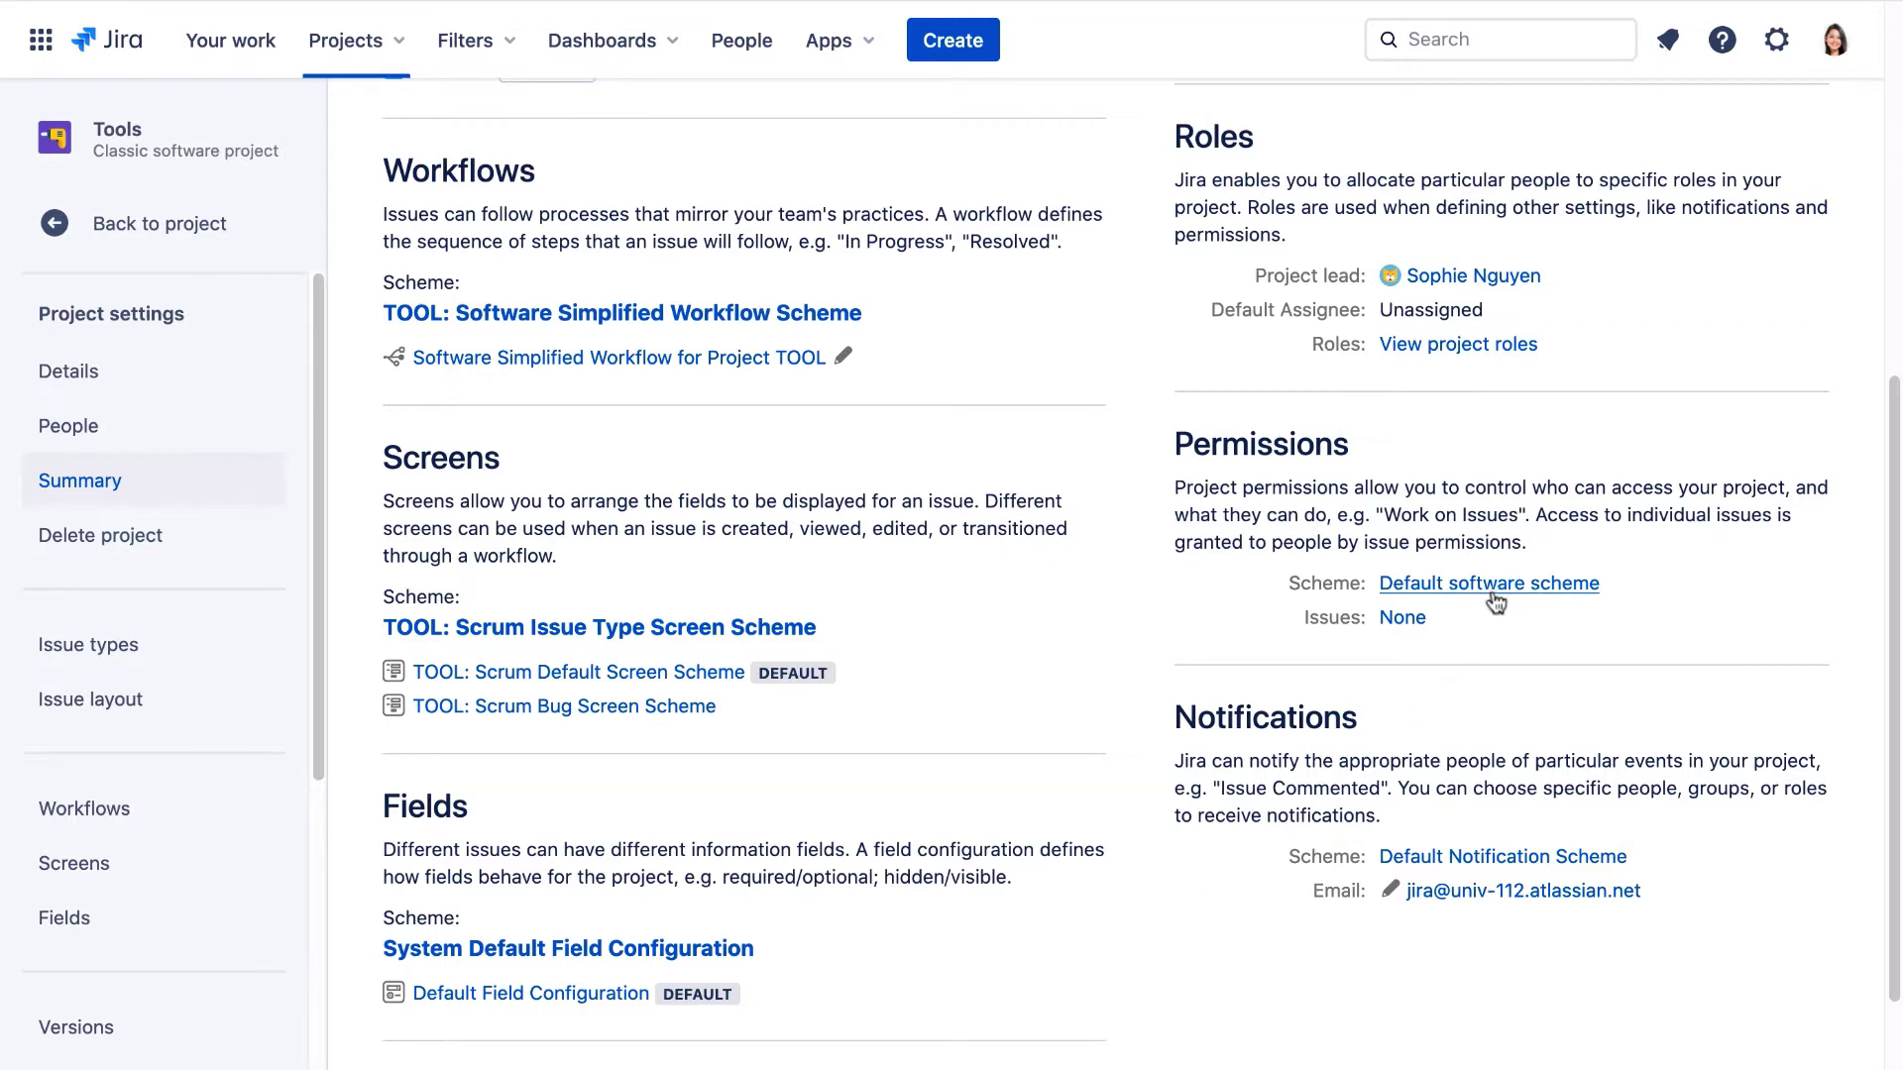
Step: Replace the Tools project's Default software scheme with the DEV Permission Scheme
left_click(1494, 589)
left_click(1761, 132)
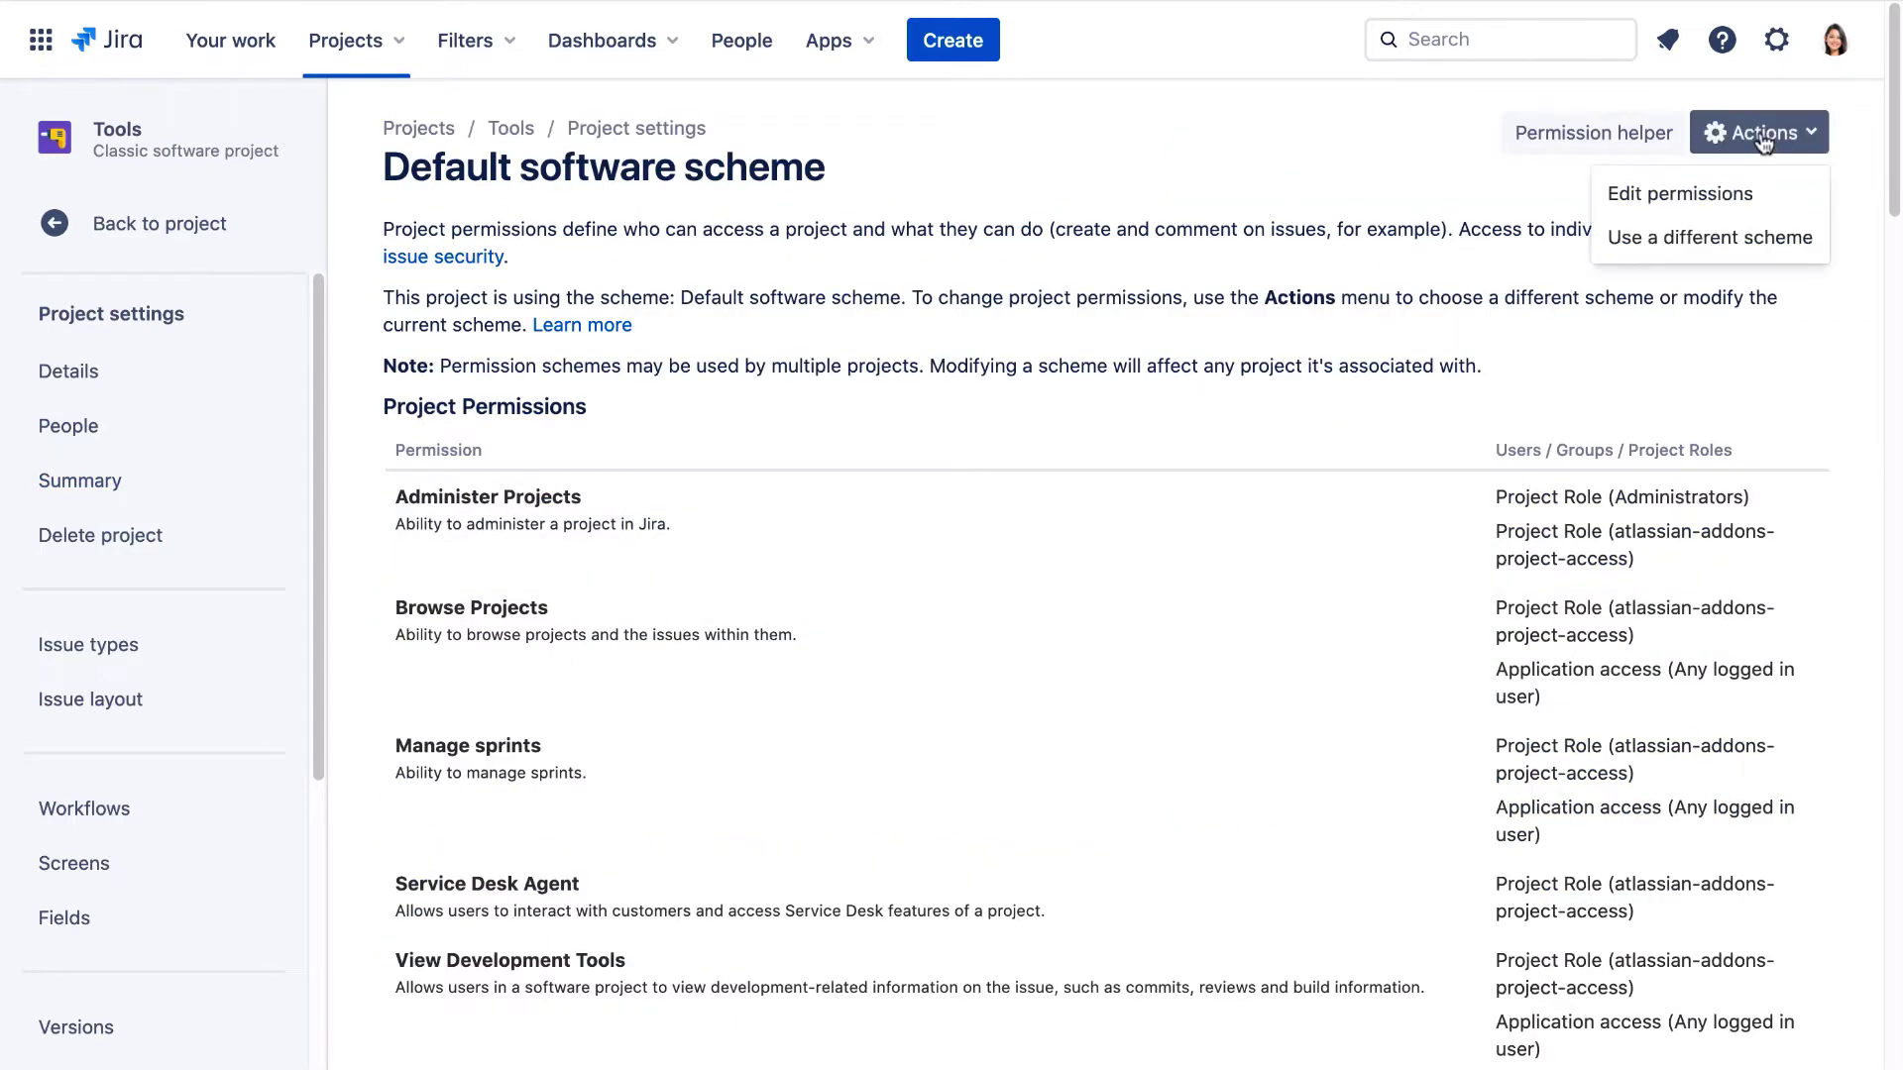
left_click(1731, 236)
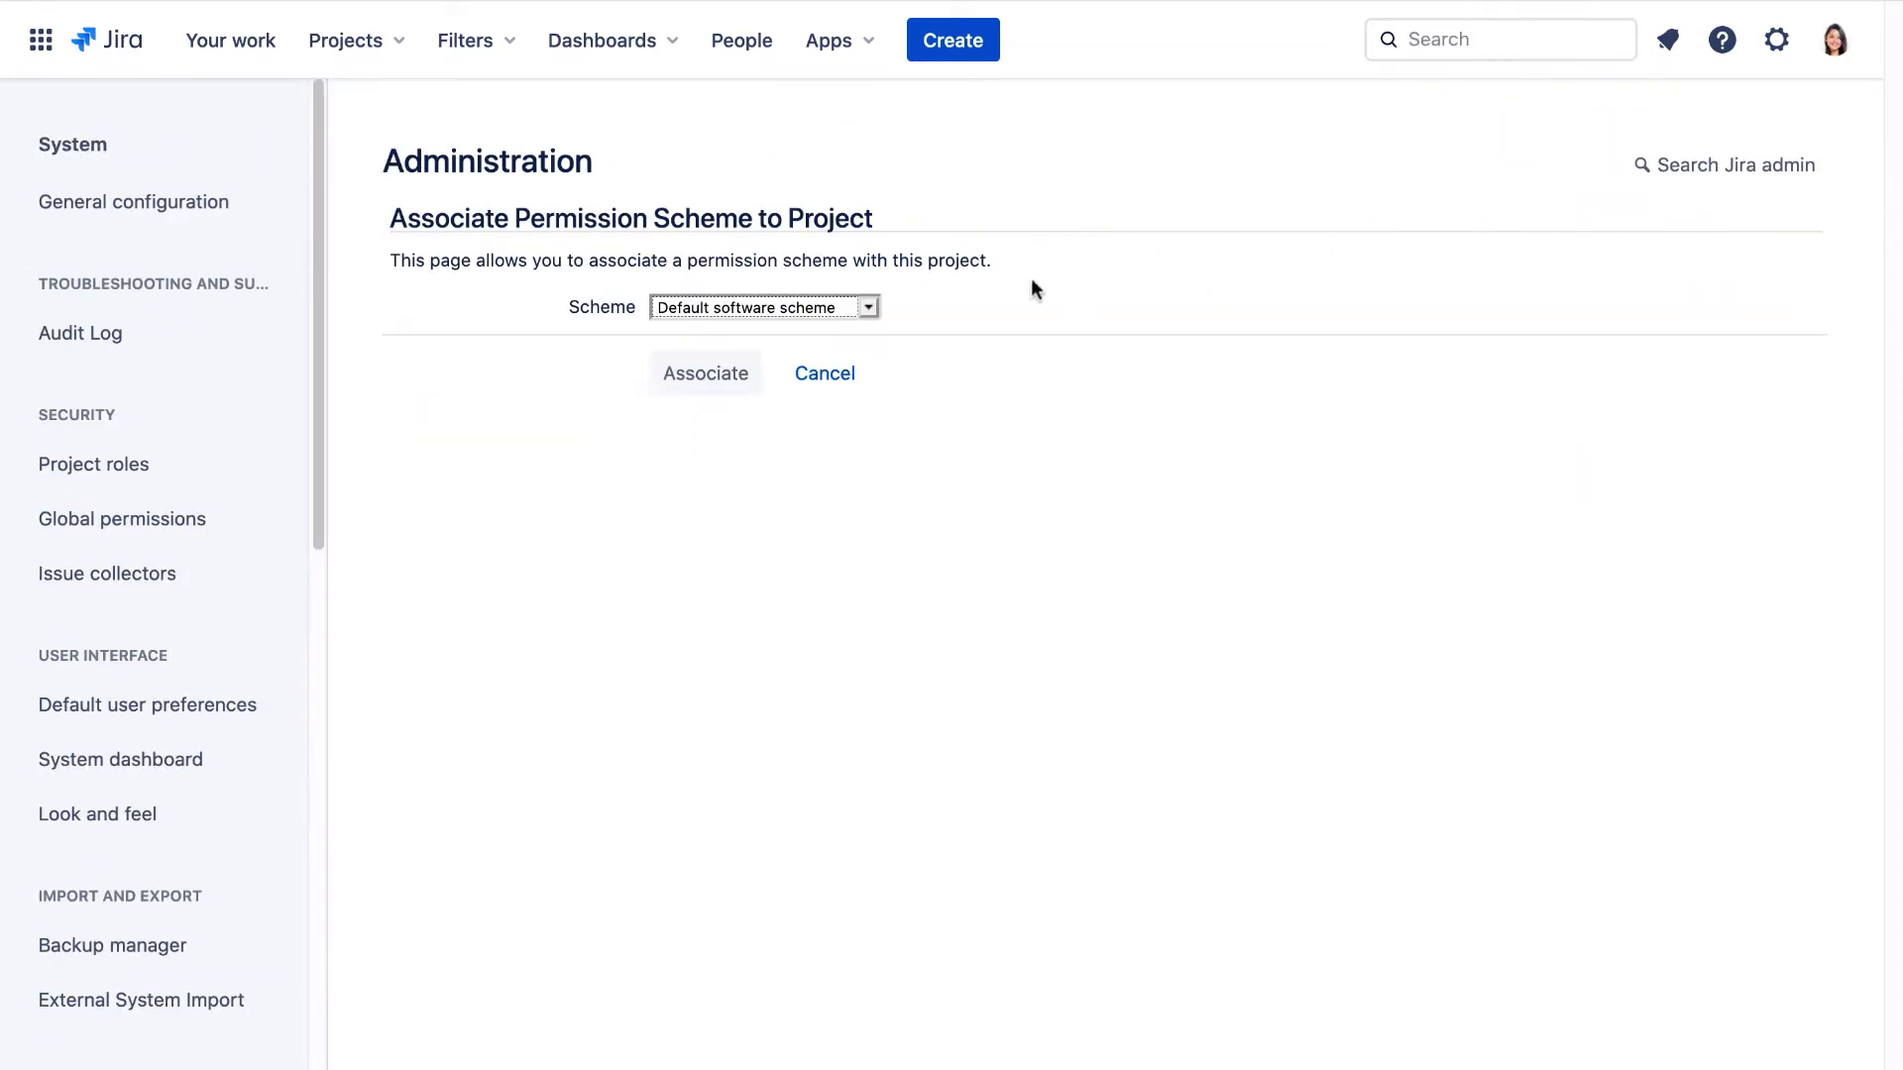
left_click(866, 311)
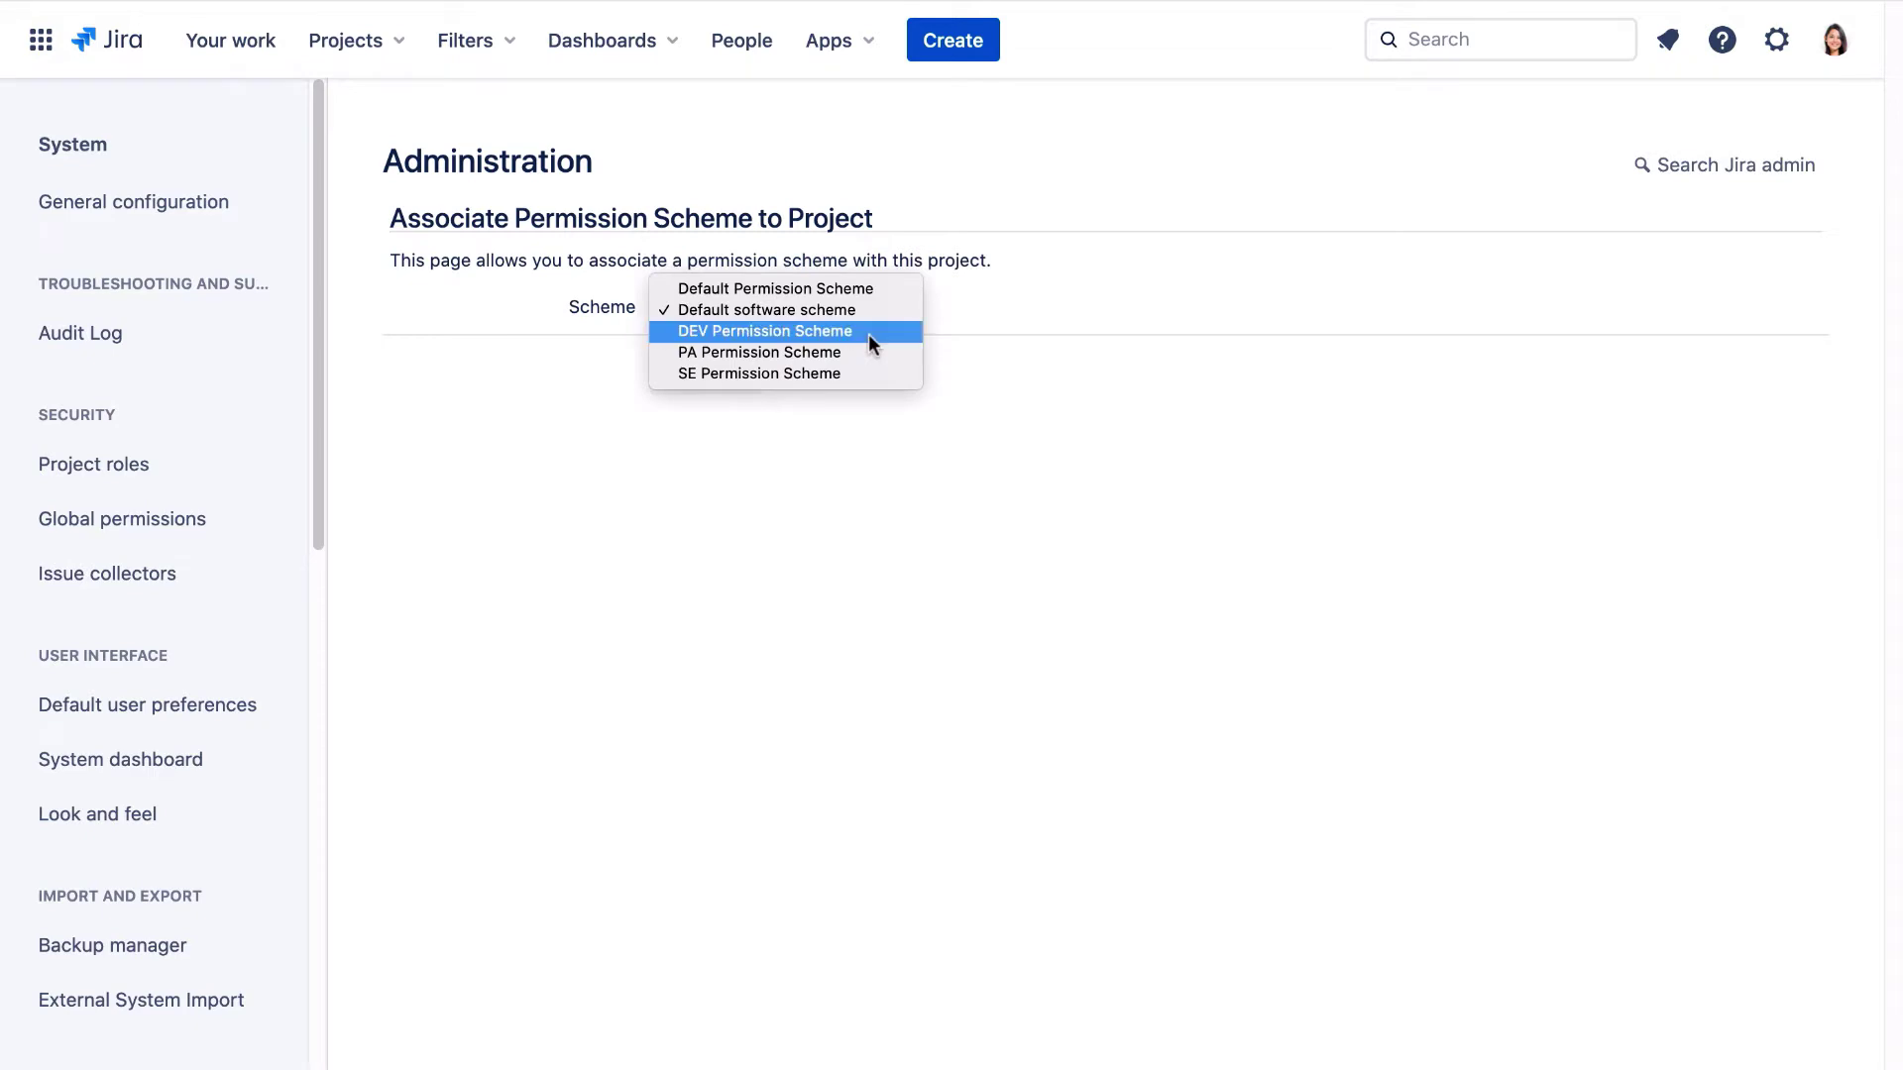
left_click(868, 335)
left_click(741, 392)
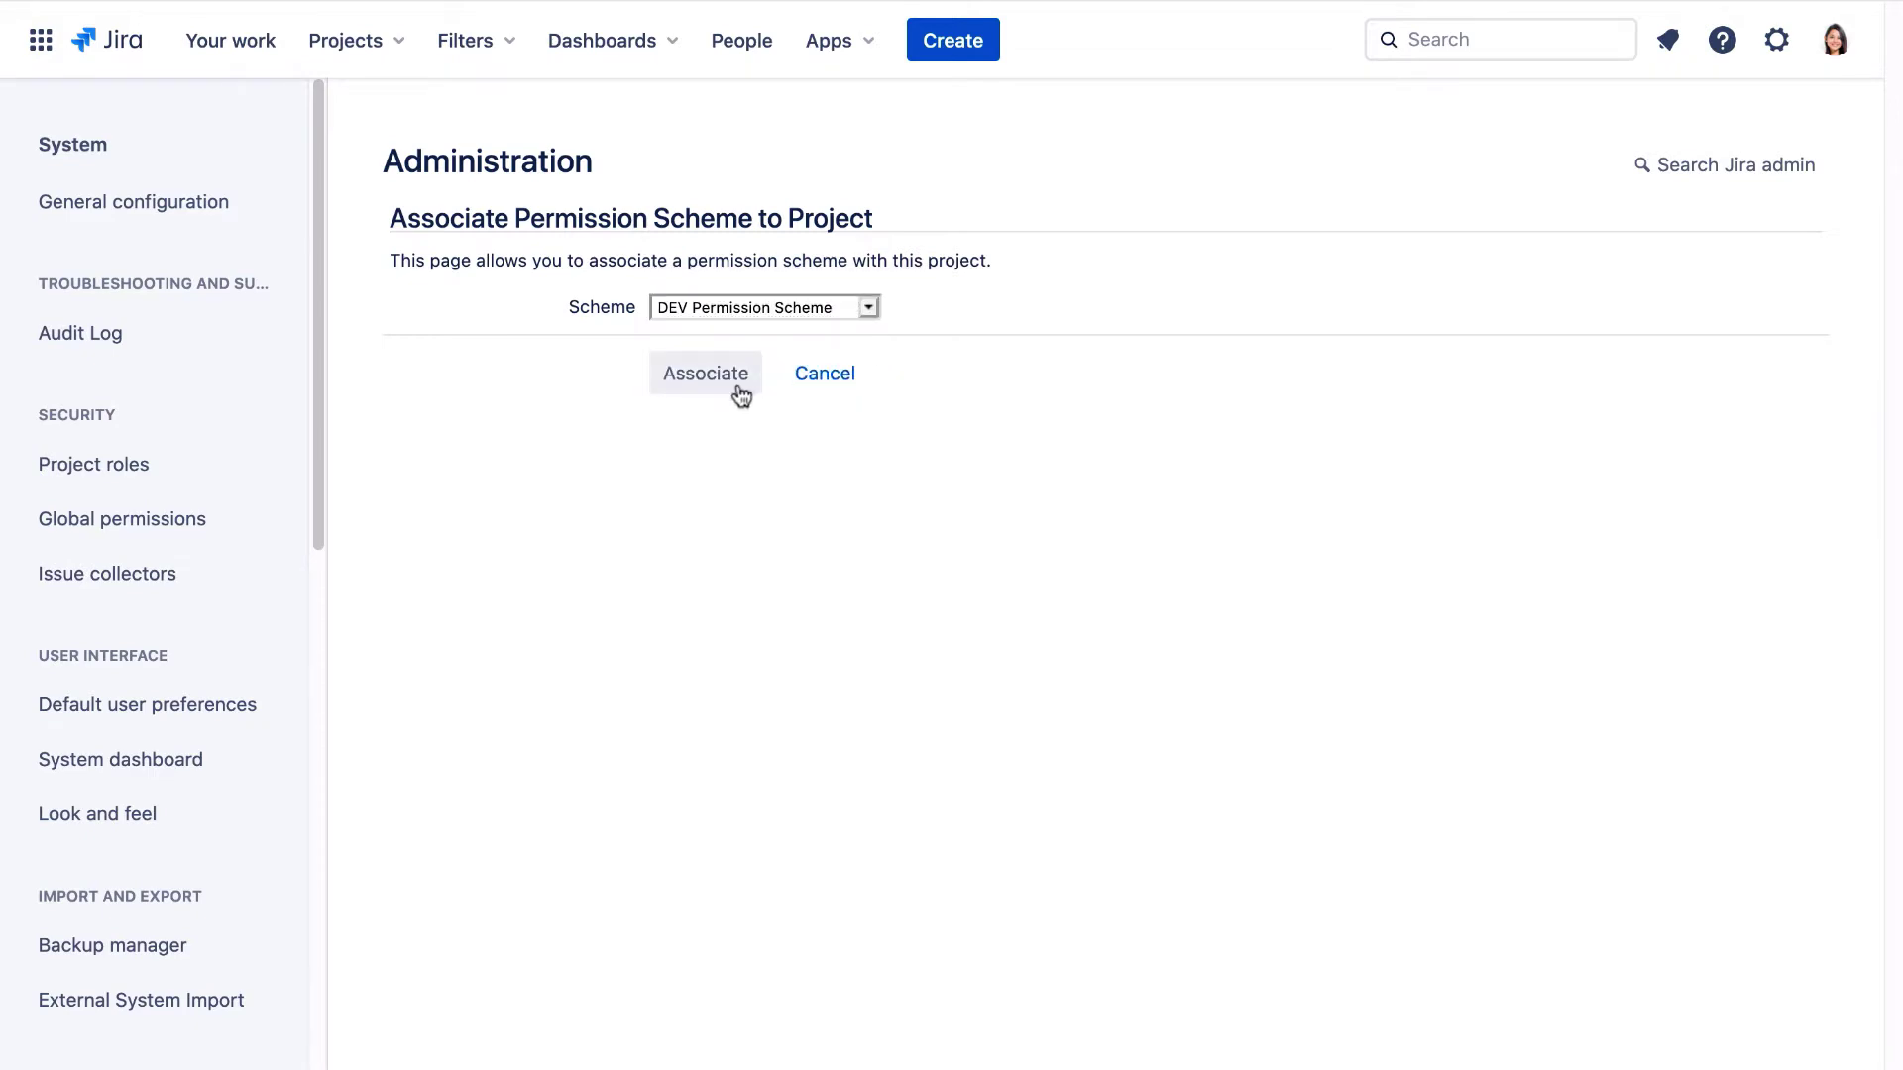
scroll(119, 629, "down", 5)
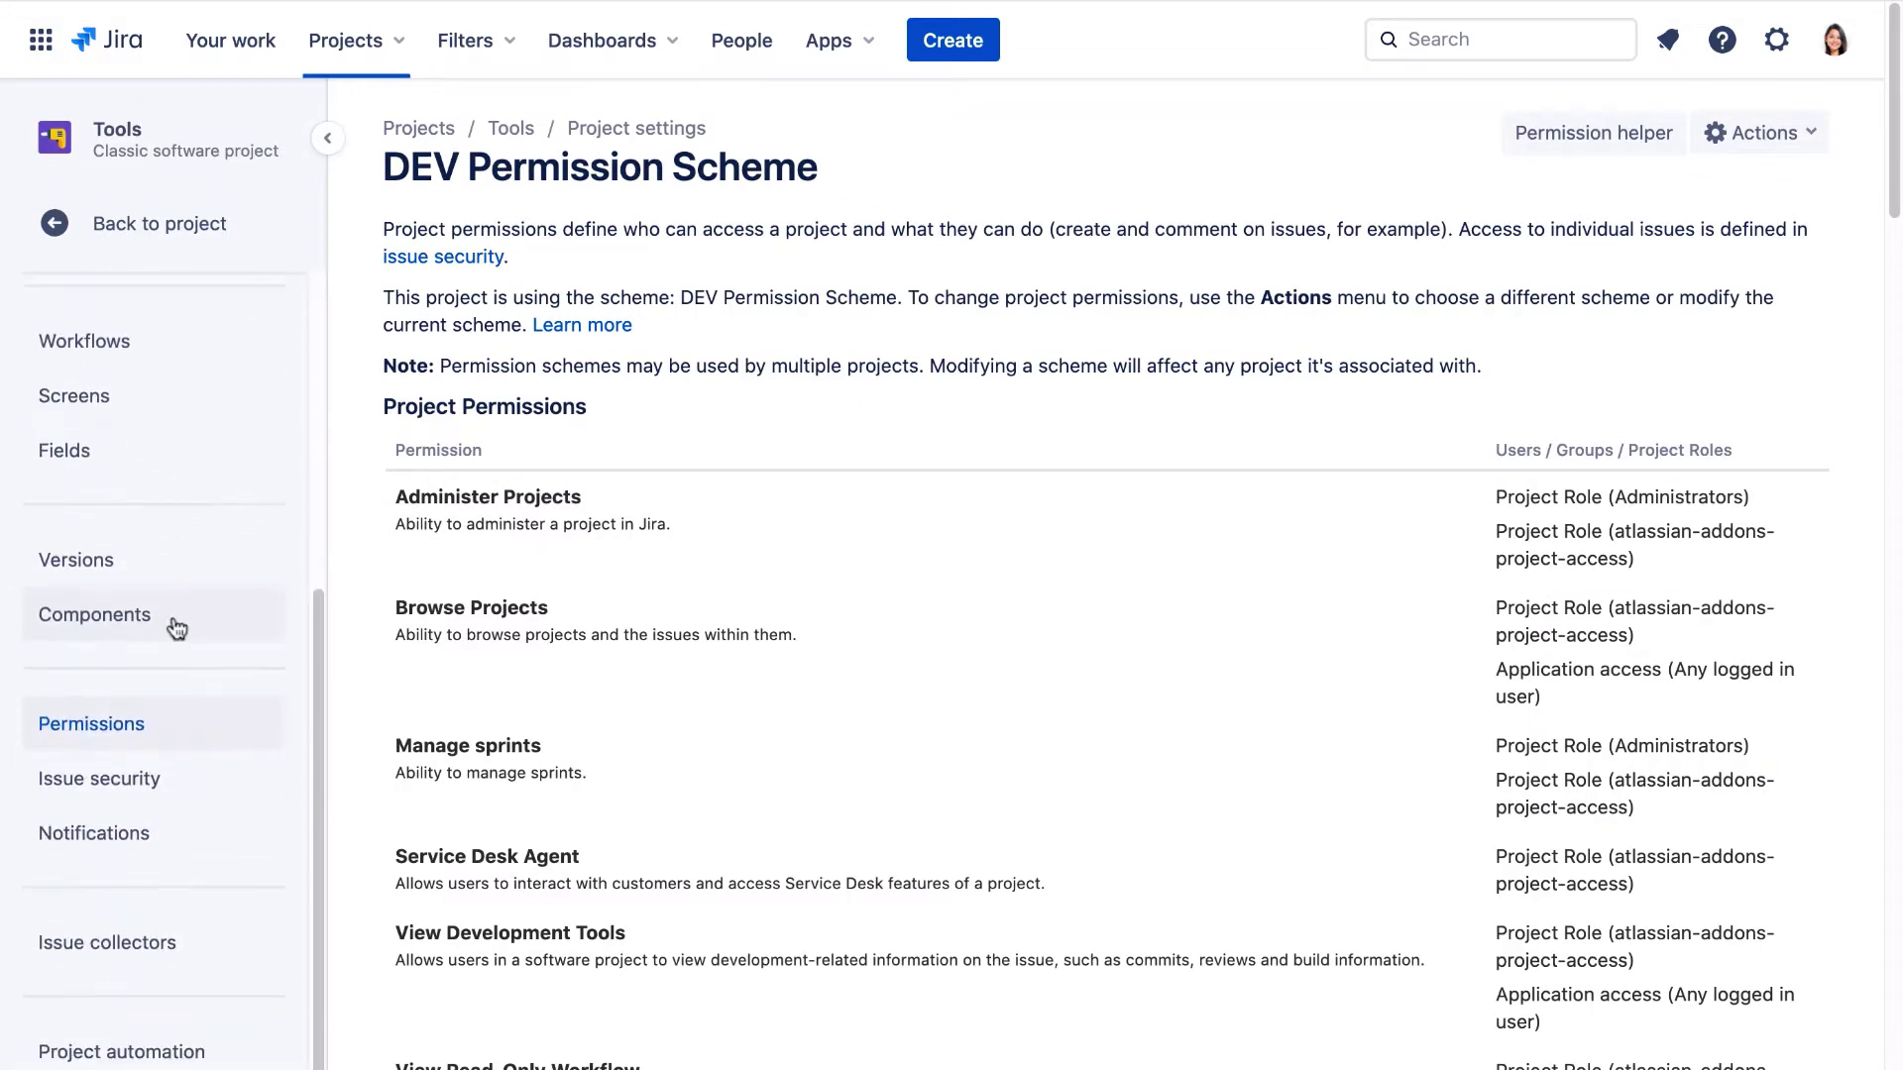
Step: Associate the Tools project's notifications with the DEV Notification Scheme
left_click(93, 836)
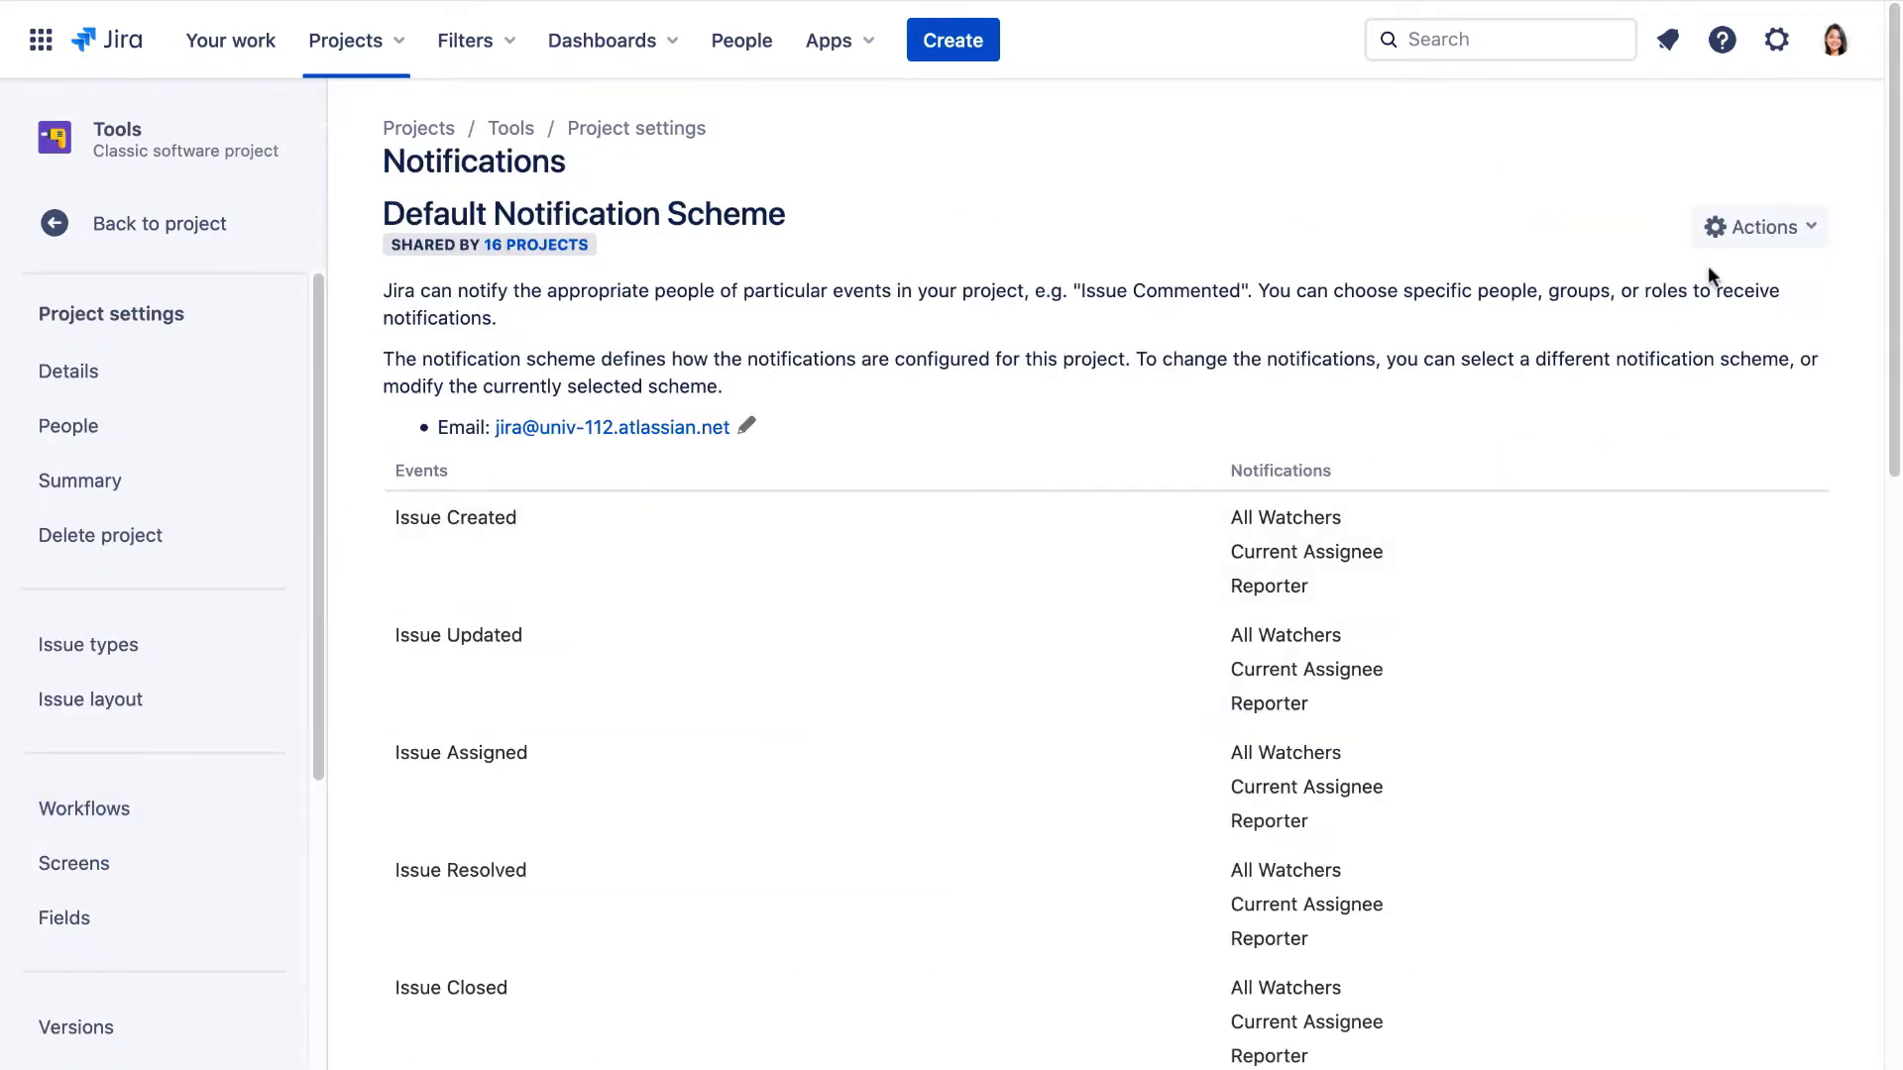
left_click(1779, 238)
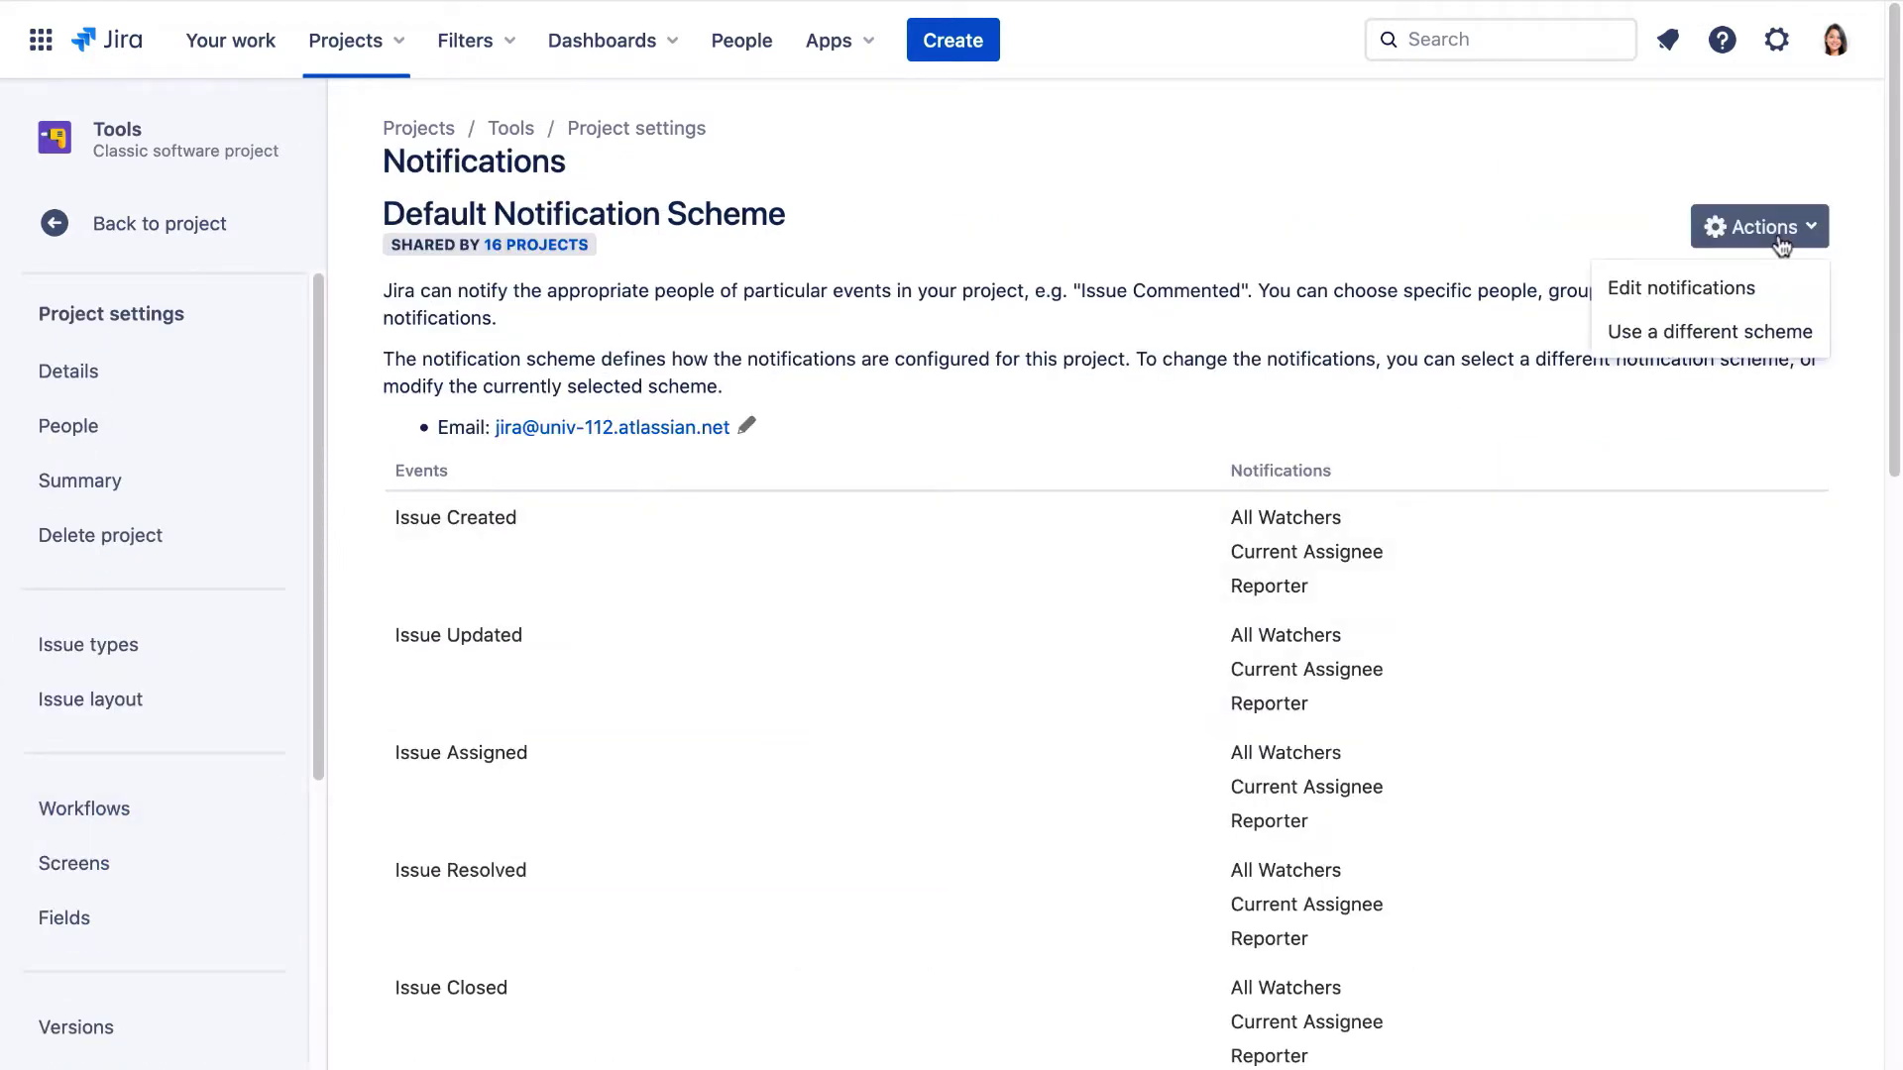
left_click(1757, 333)
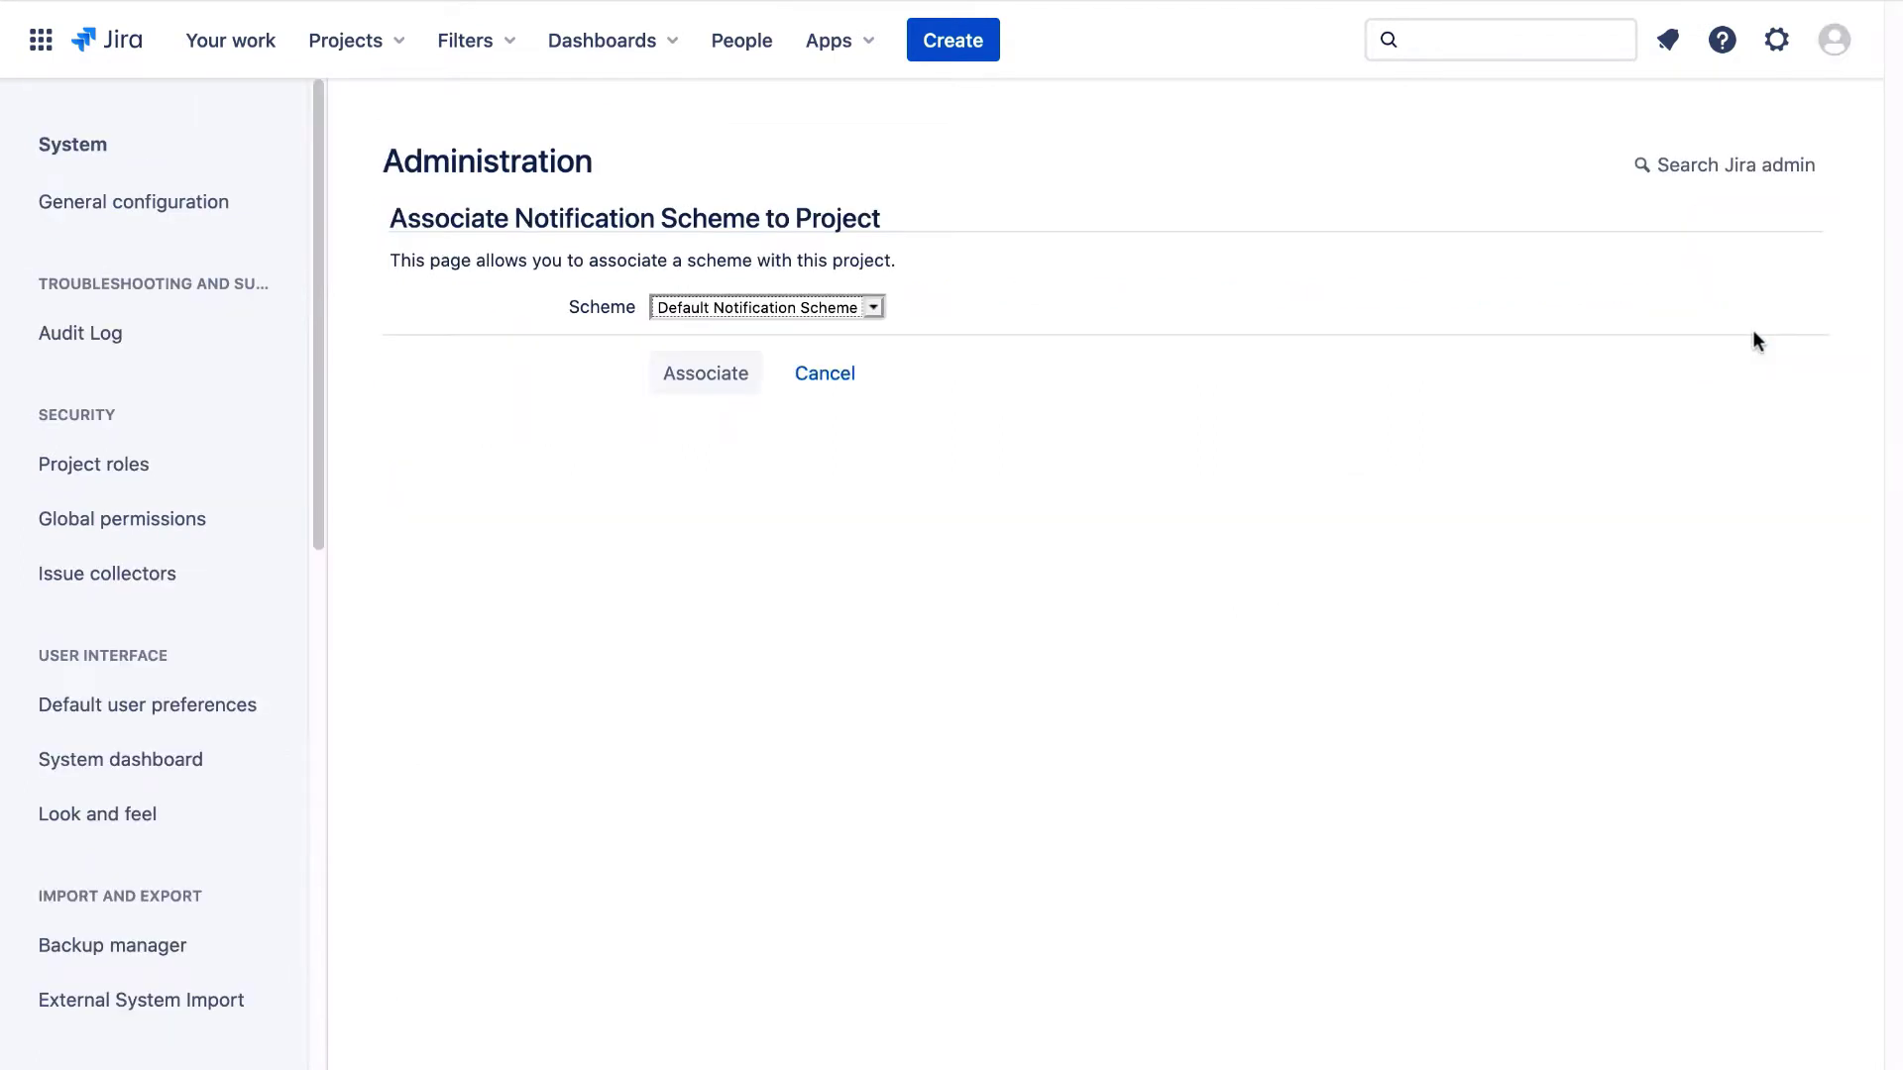
left_click(866, 309)
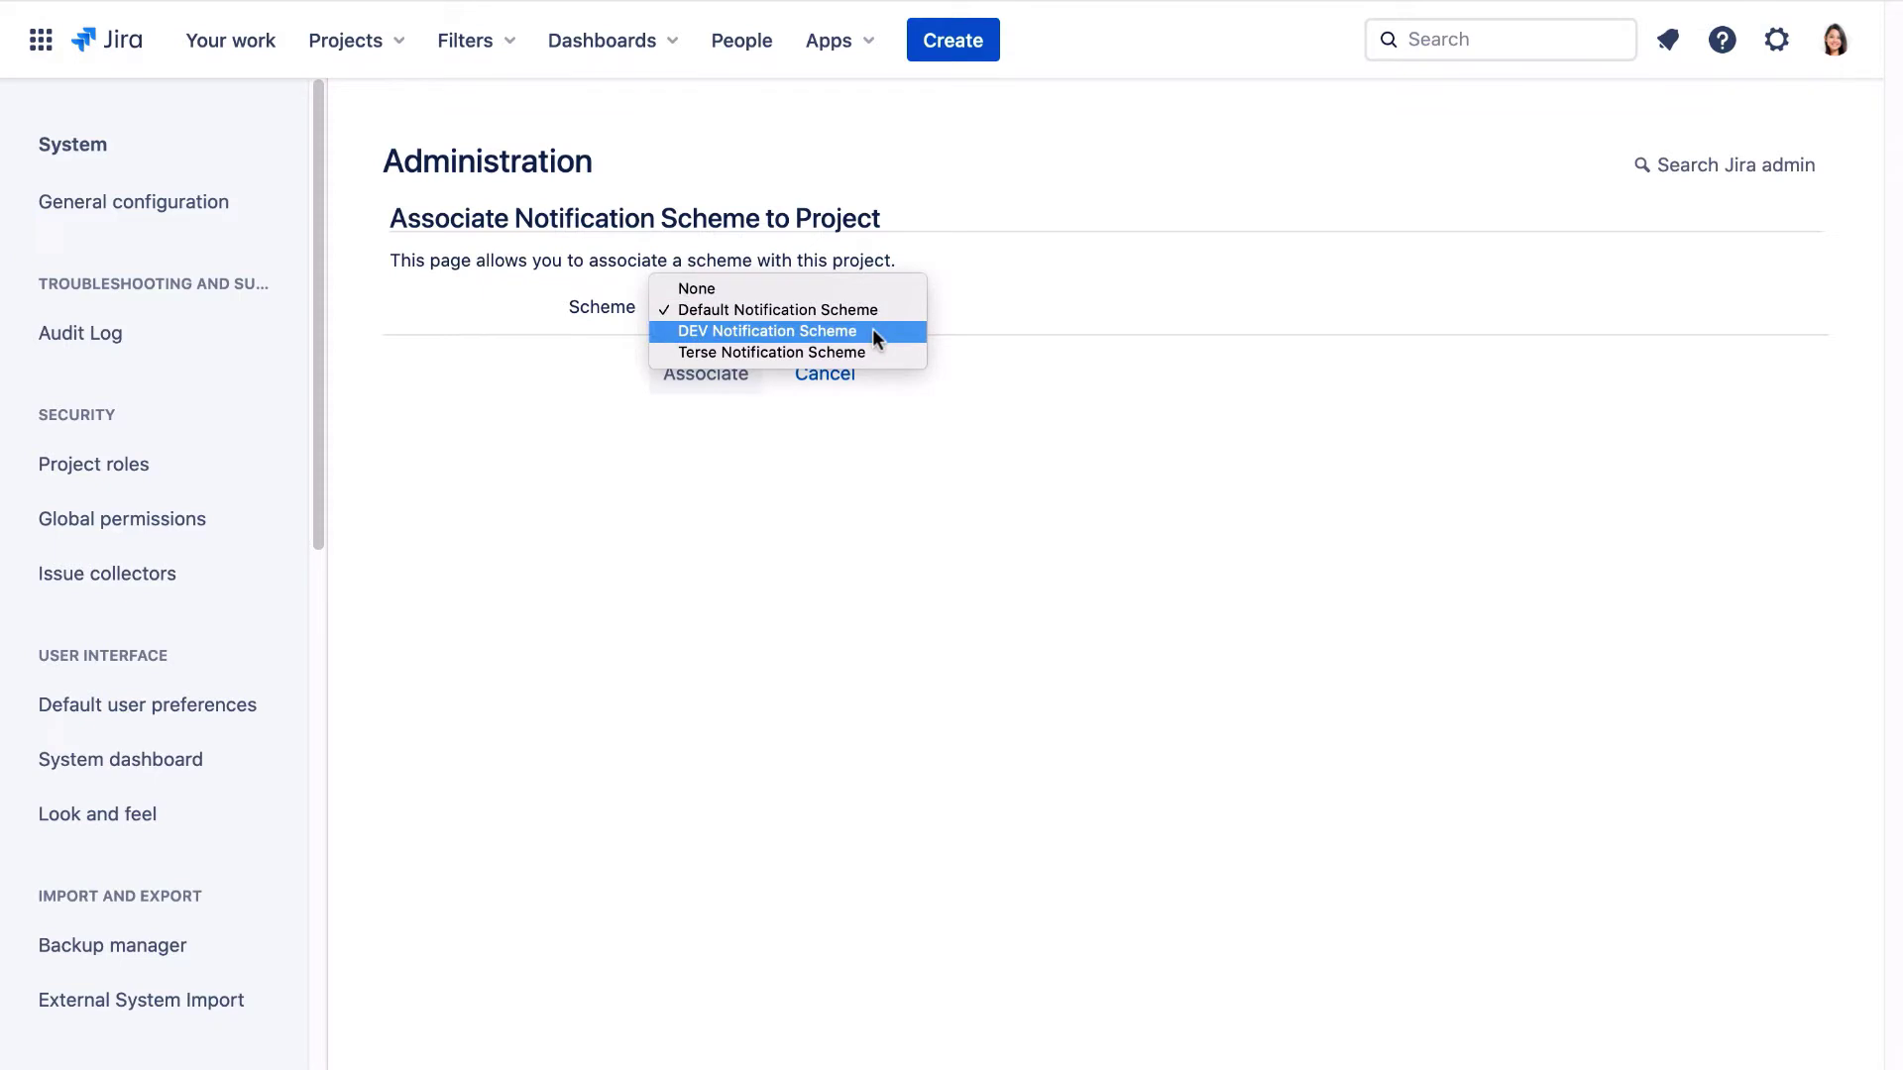
left_click(872, 331)
left_click(736, 392)
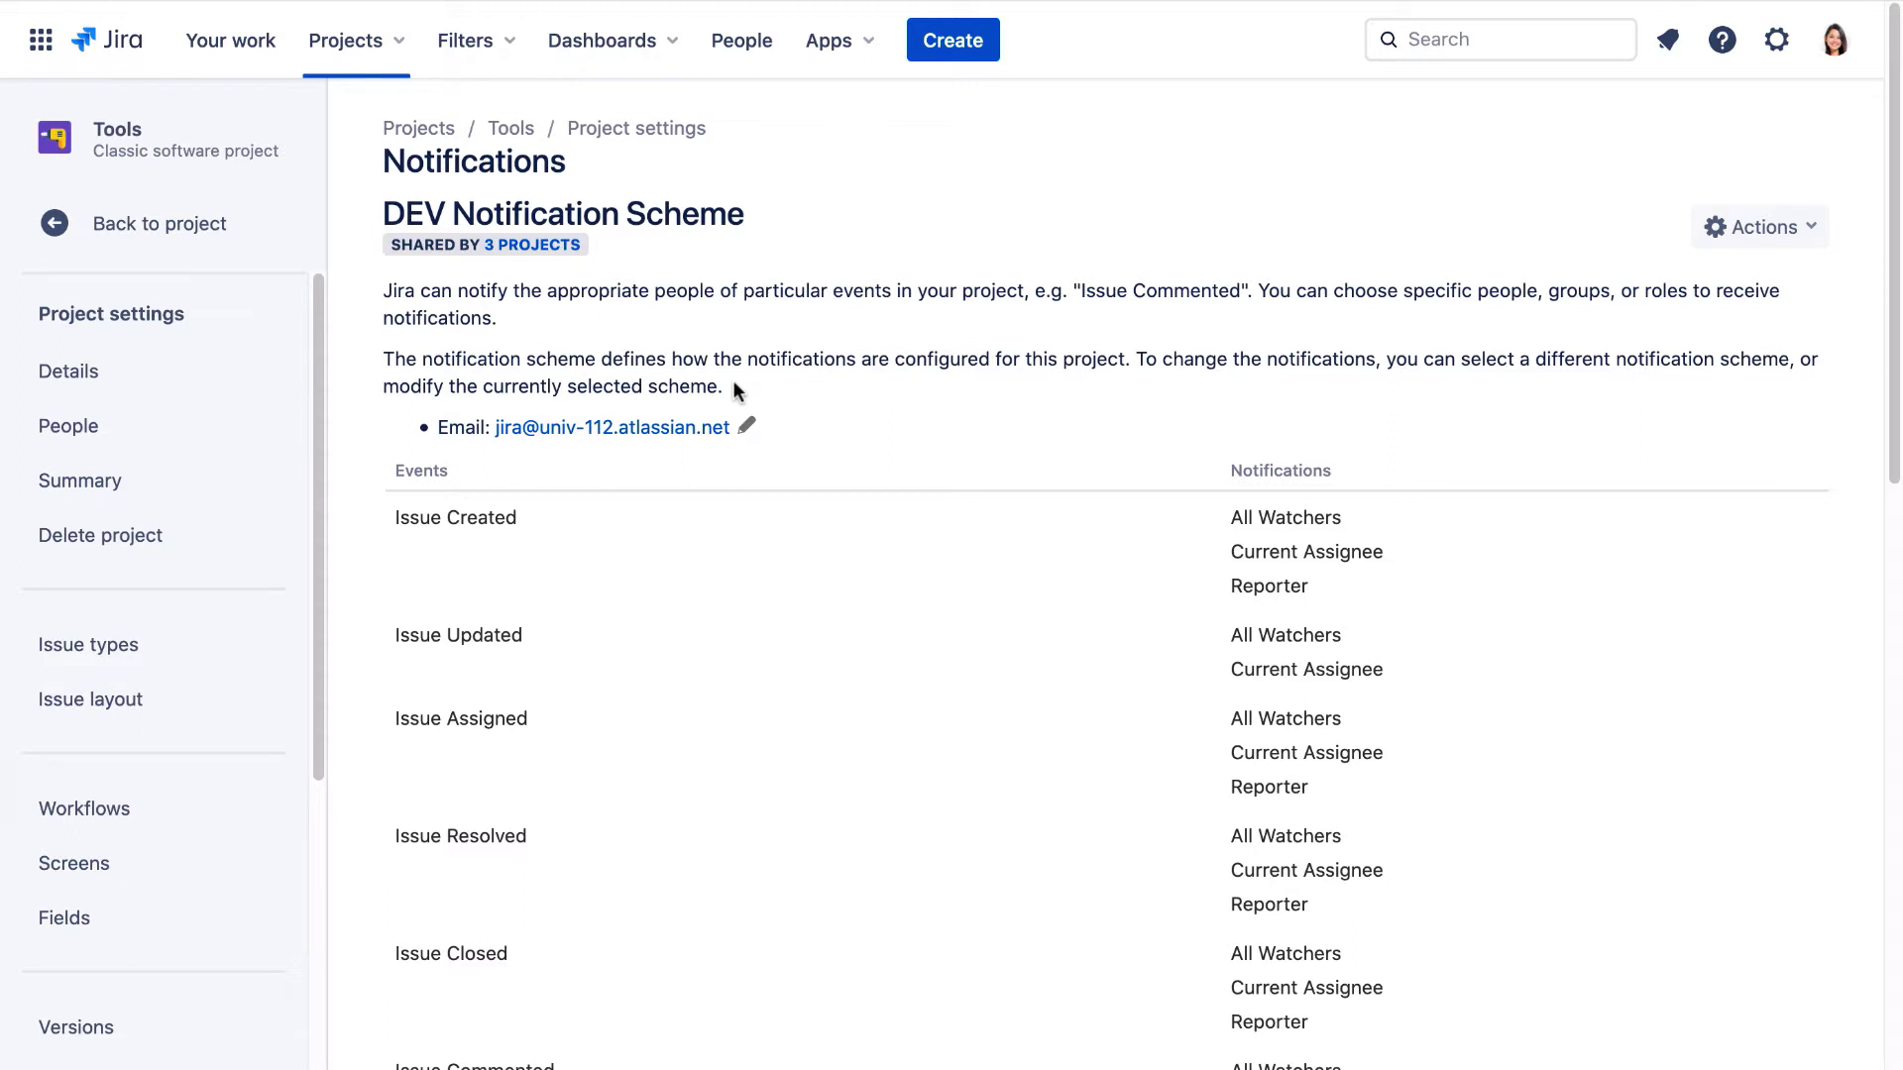
Step: Return to the TOOL Sprint 1 board, then open the Tools project settings details
left_click(216, 235)
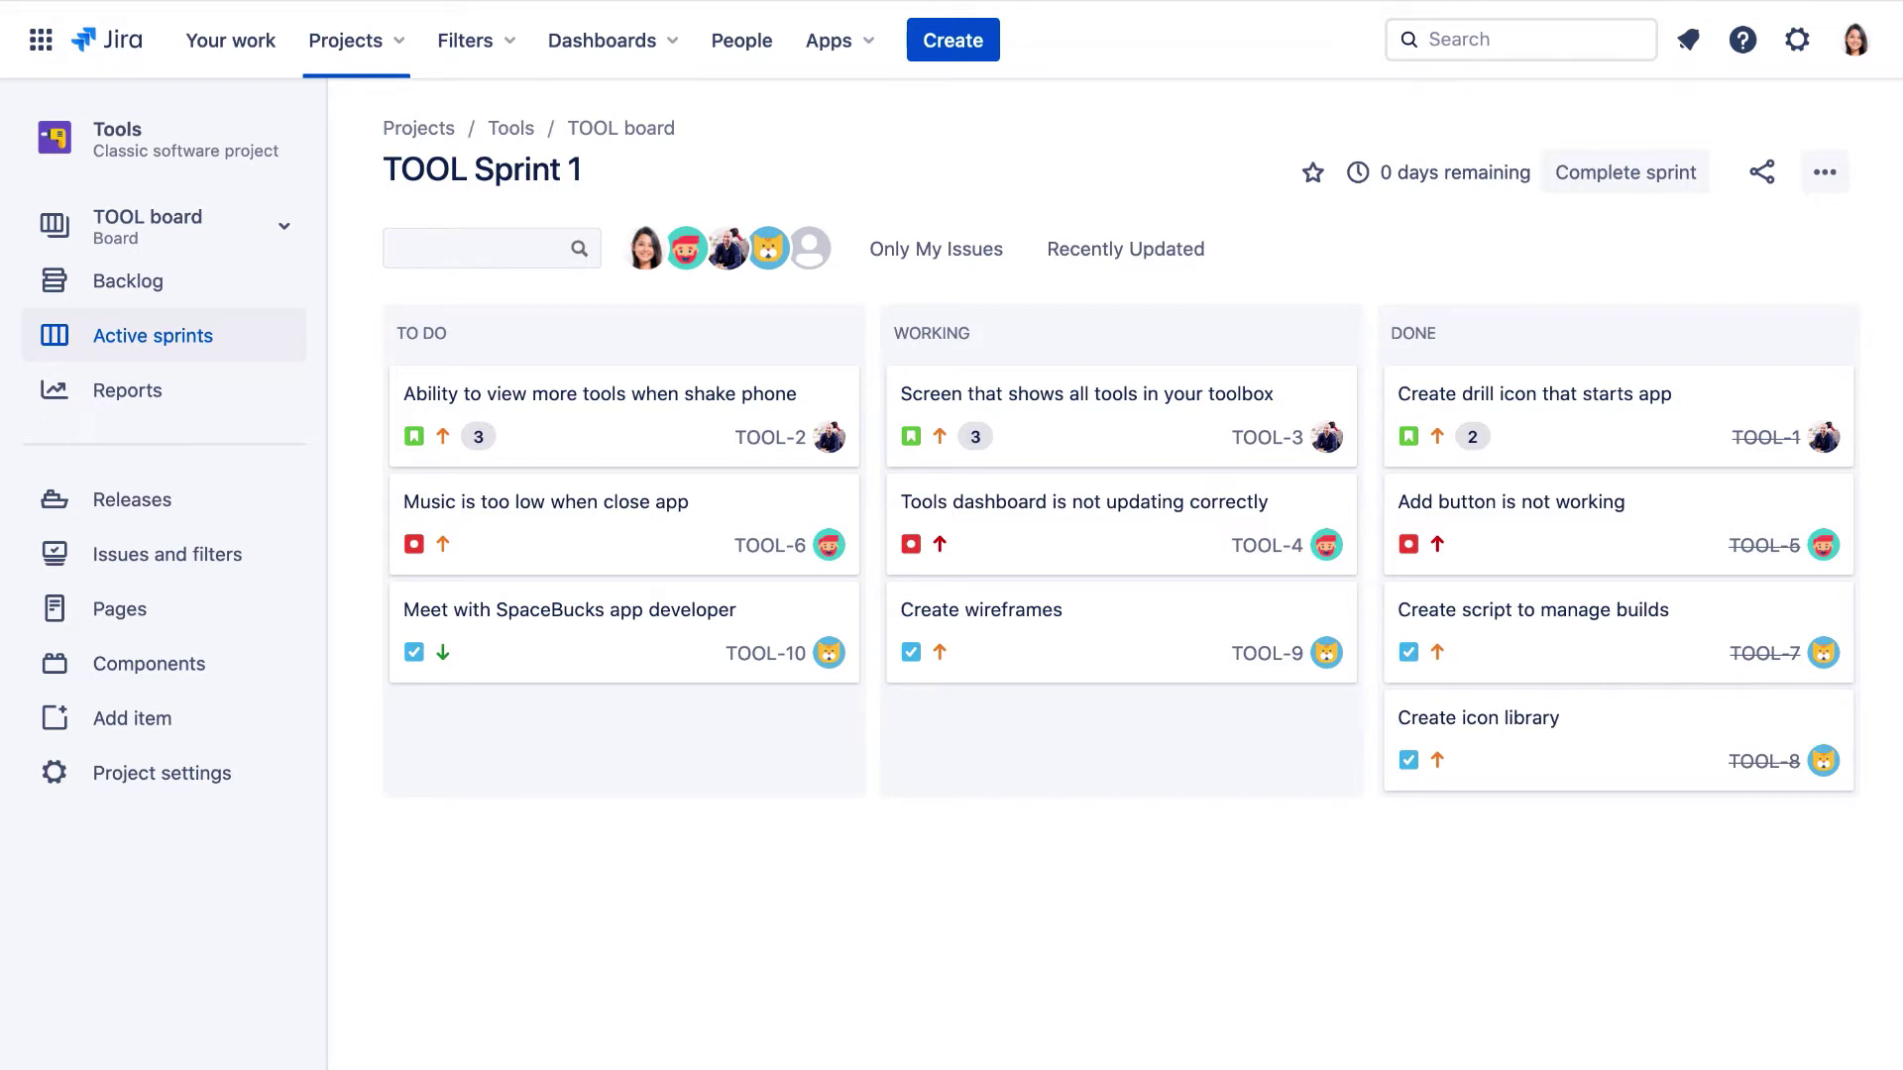
left_click(131, 788)
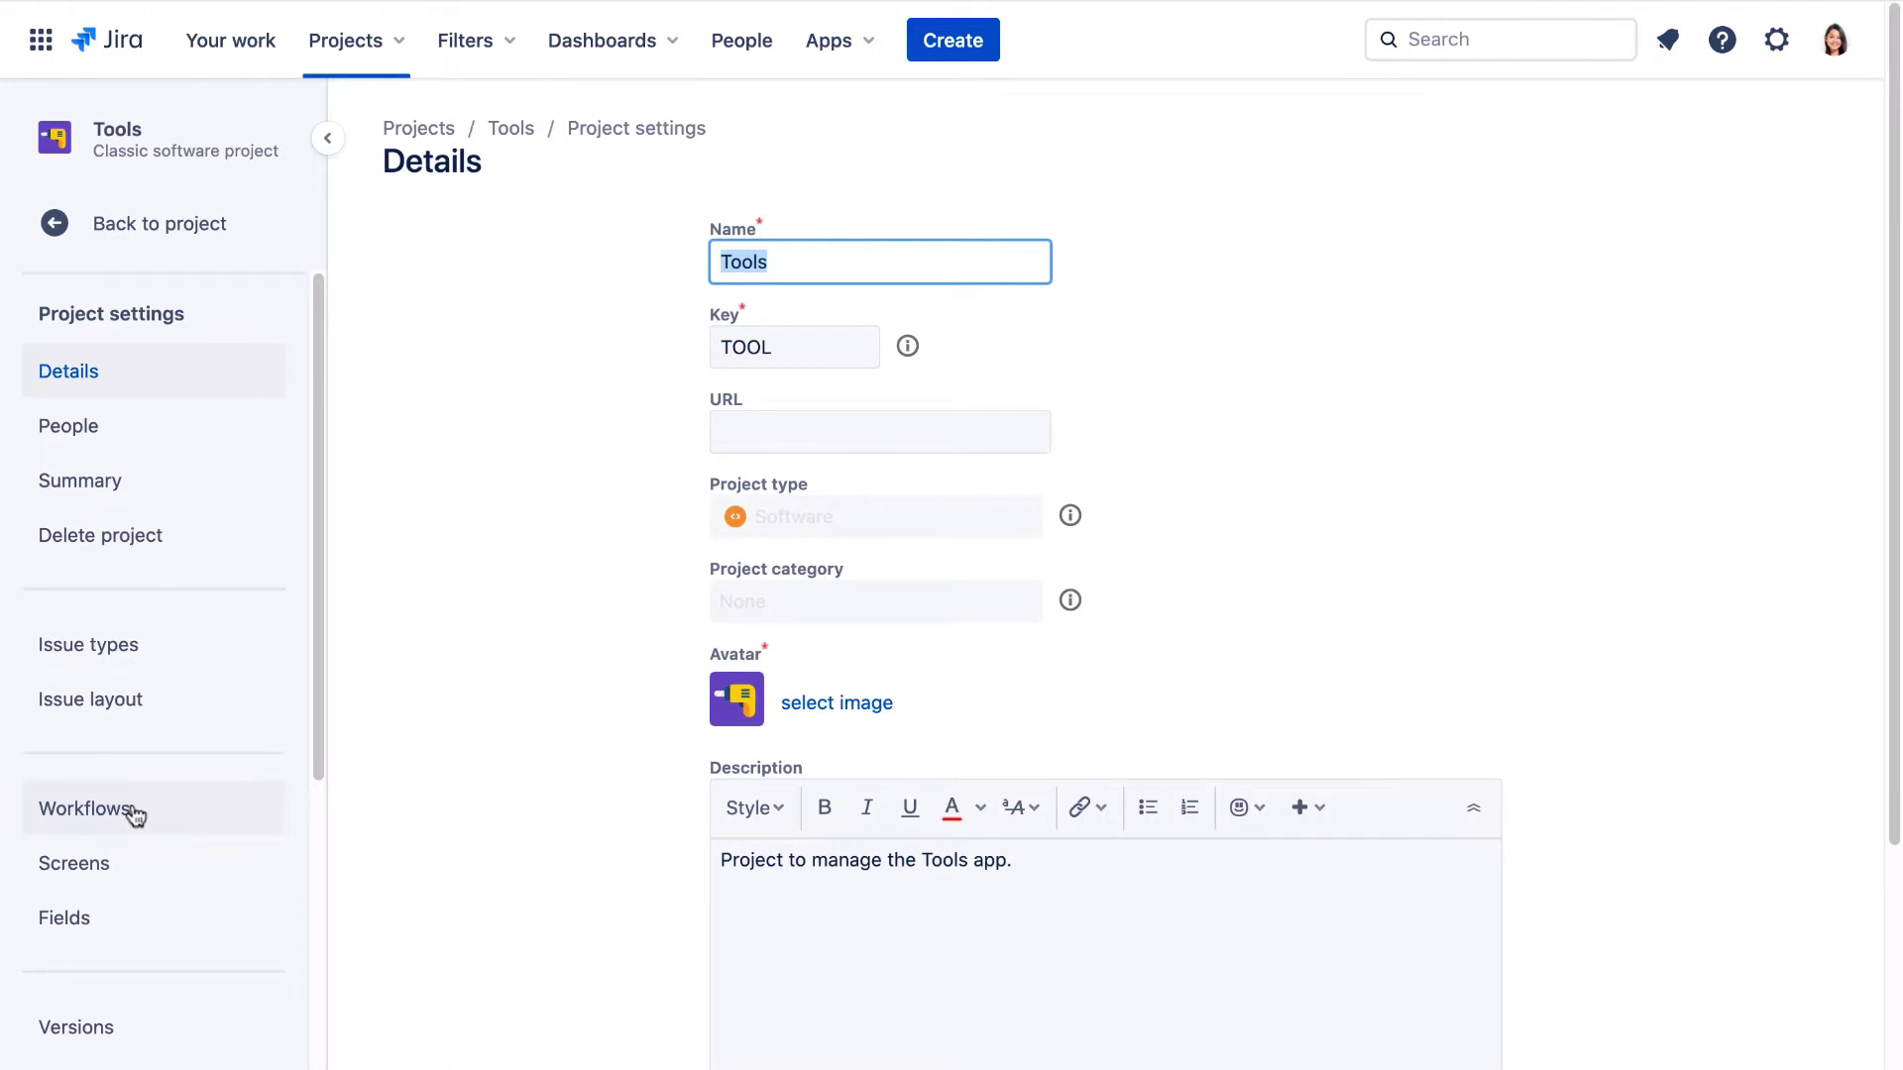
Step: View the Tools project's current workflow as a diagram from its Workflows settings
left_click(134, 813)
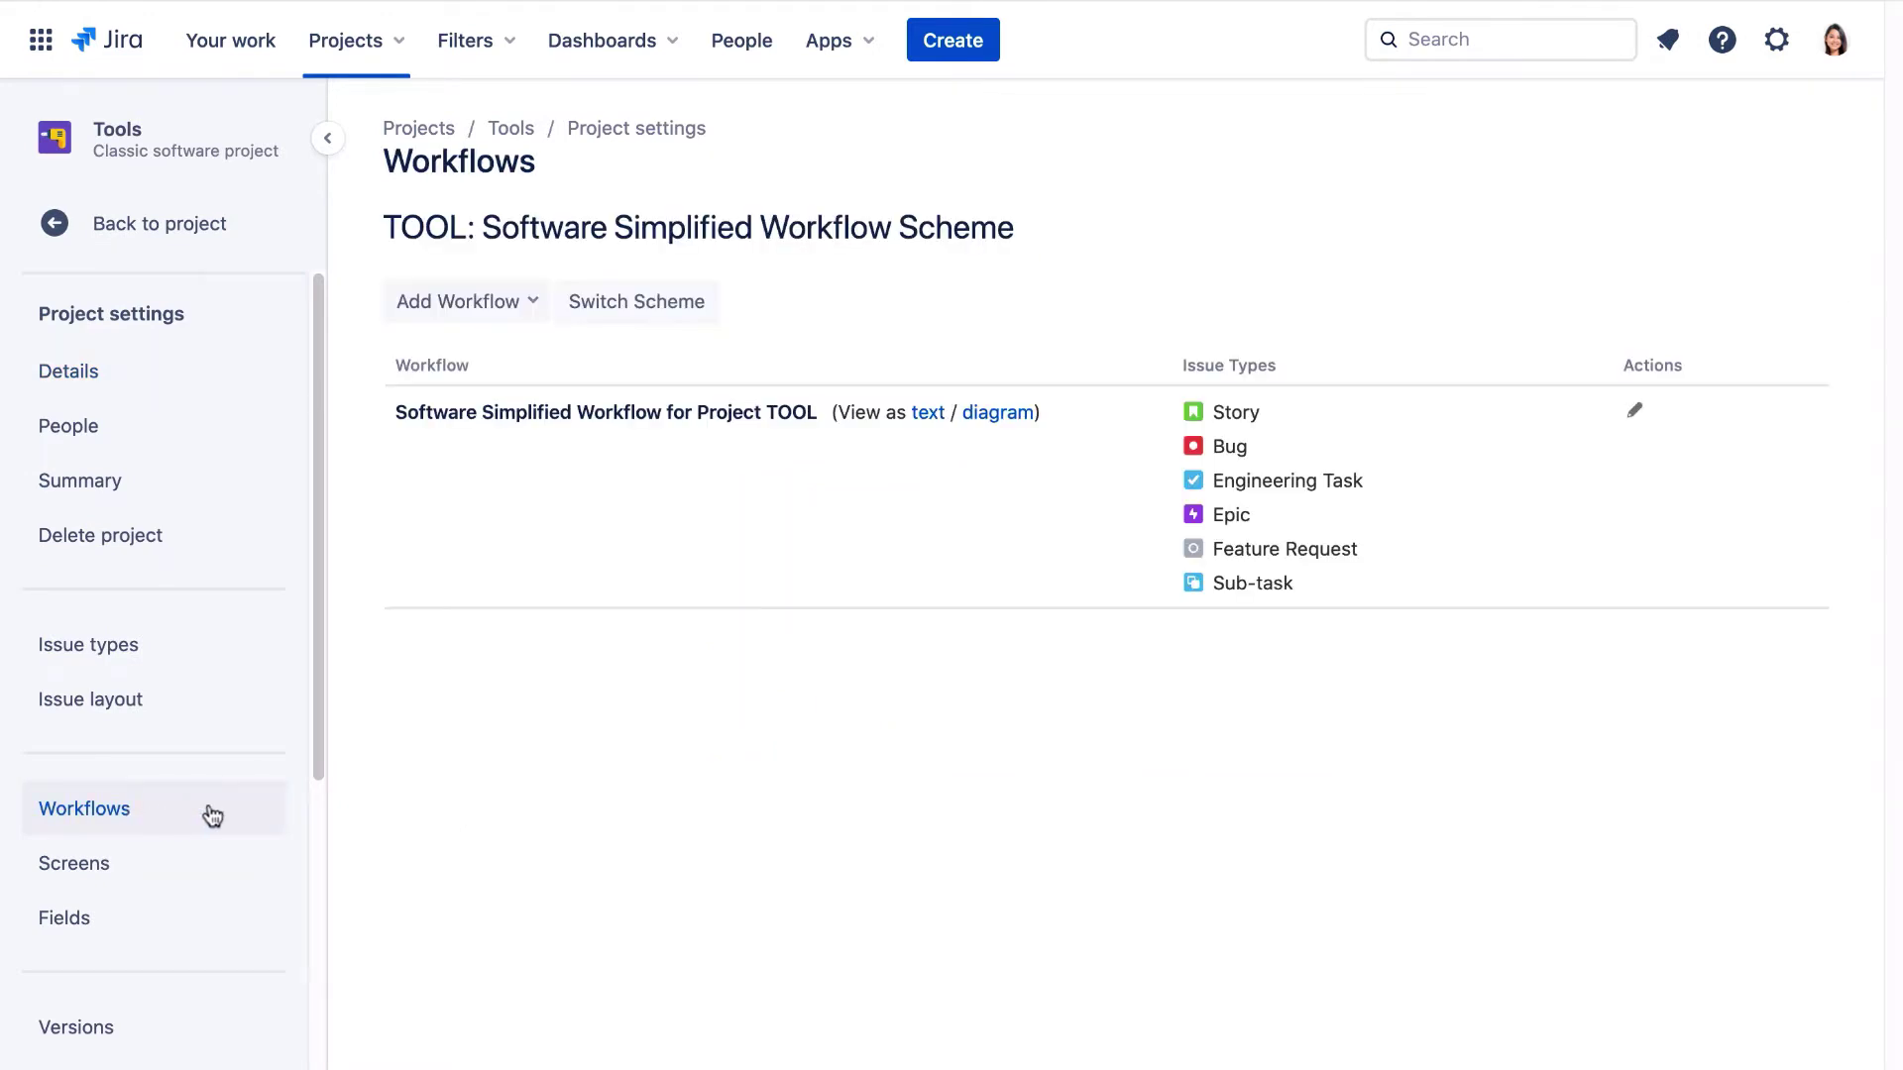
left_click(1016, 420)
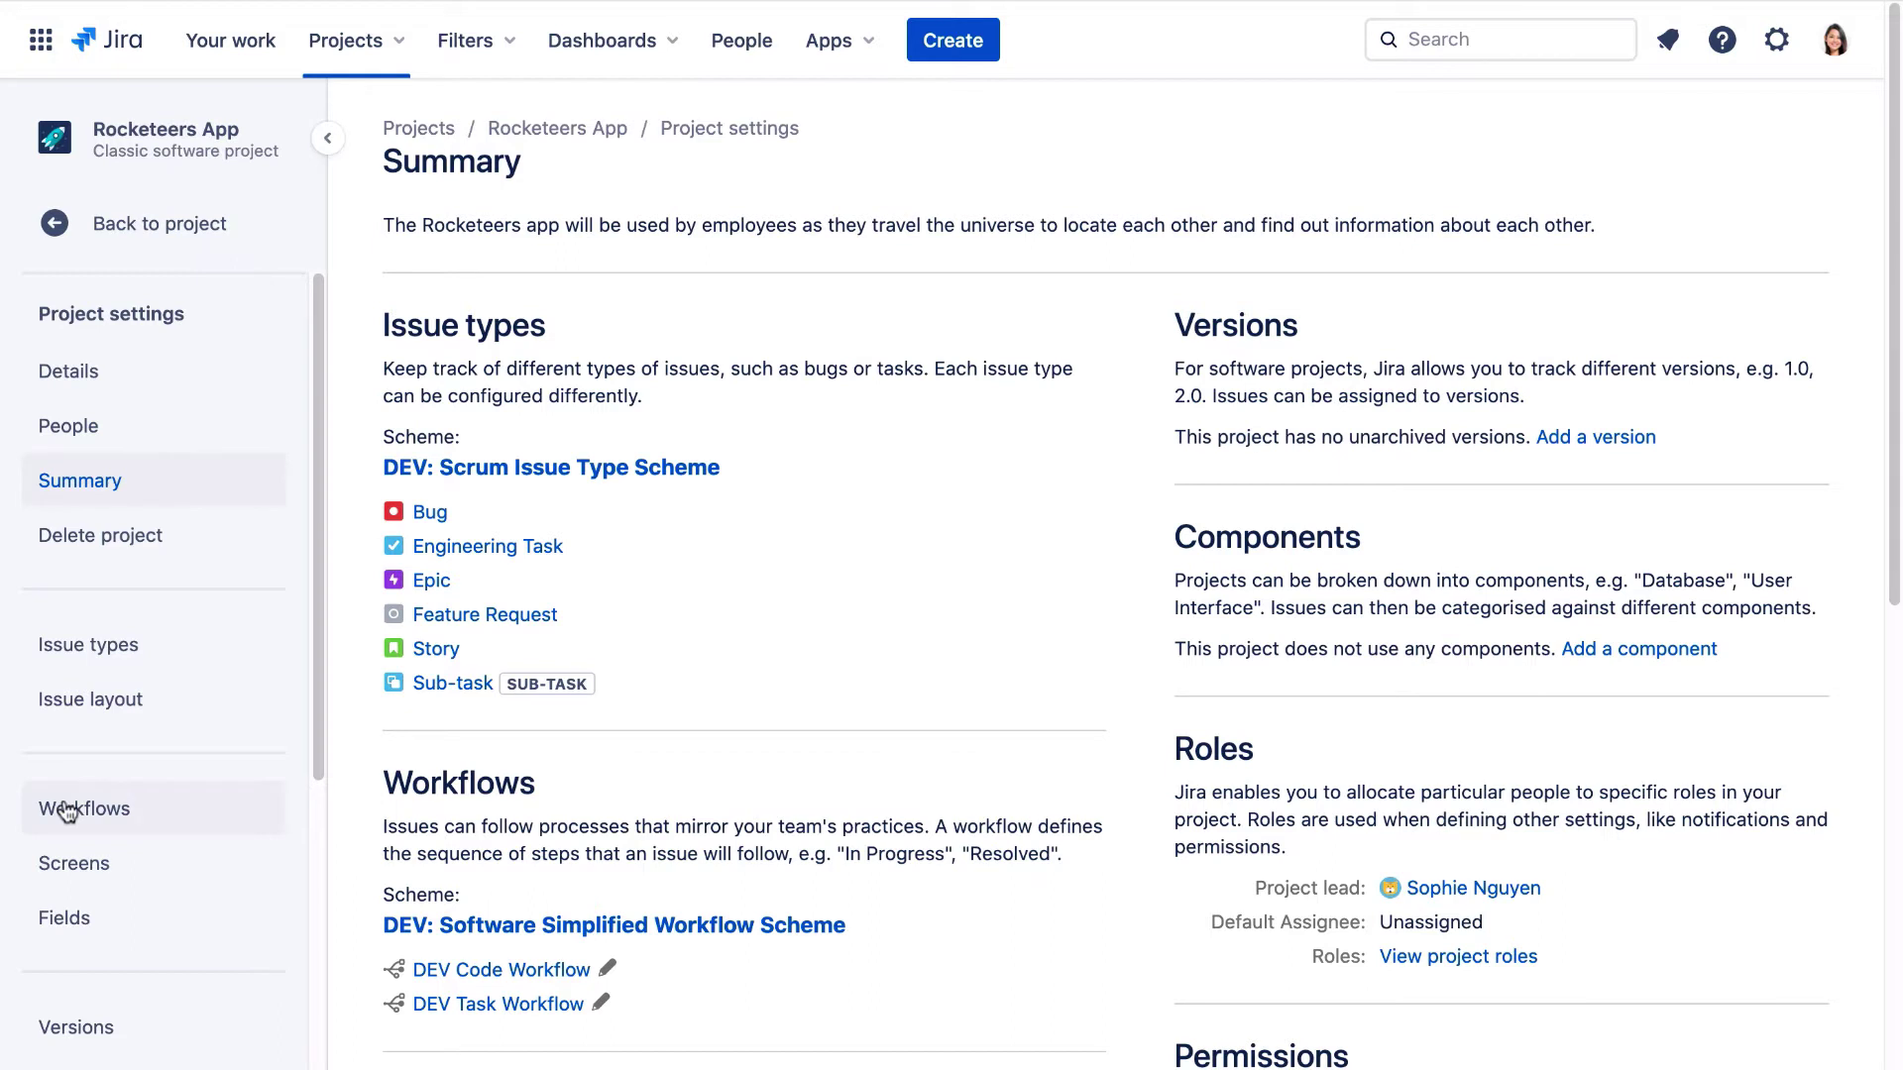
Step: Display the Rocketeers App DEV Code Workflow diagram from its Workflows settings
left_click(66, 809)
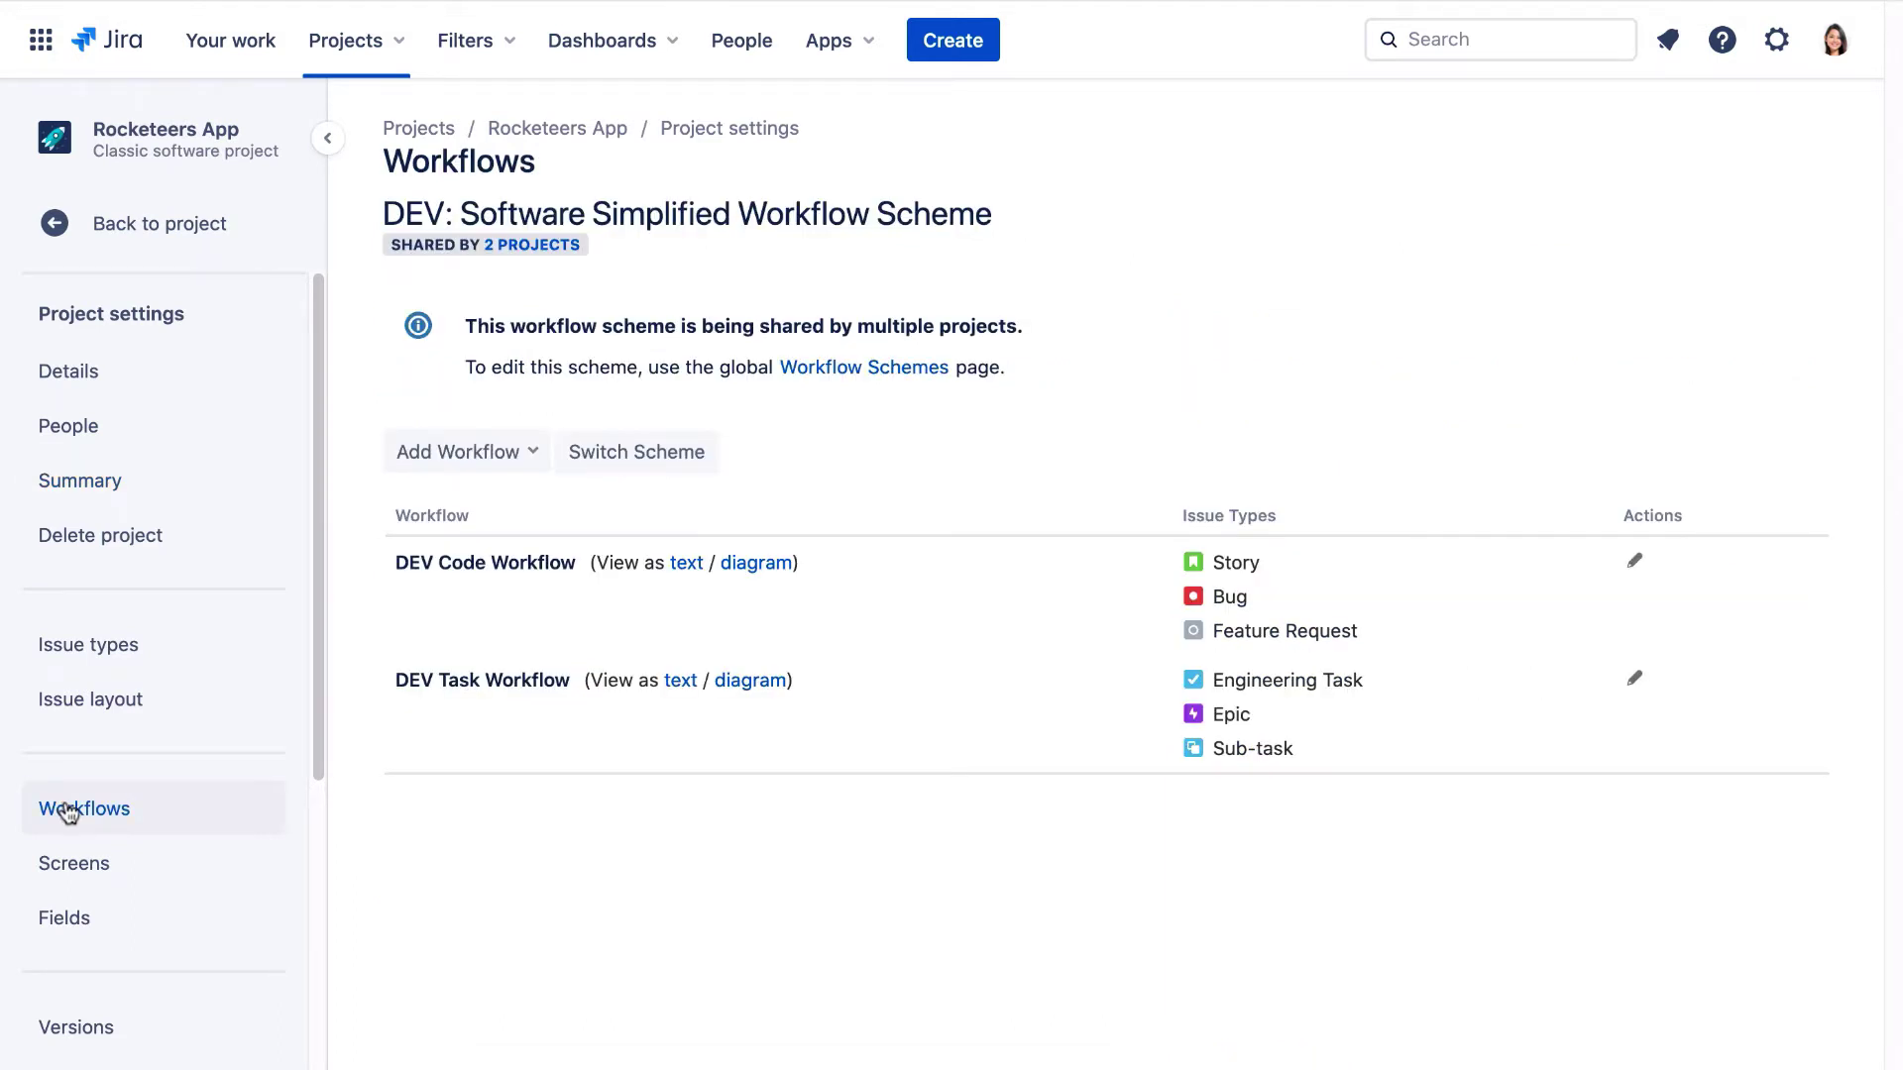
left_click(770, 572)
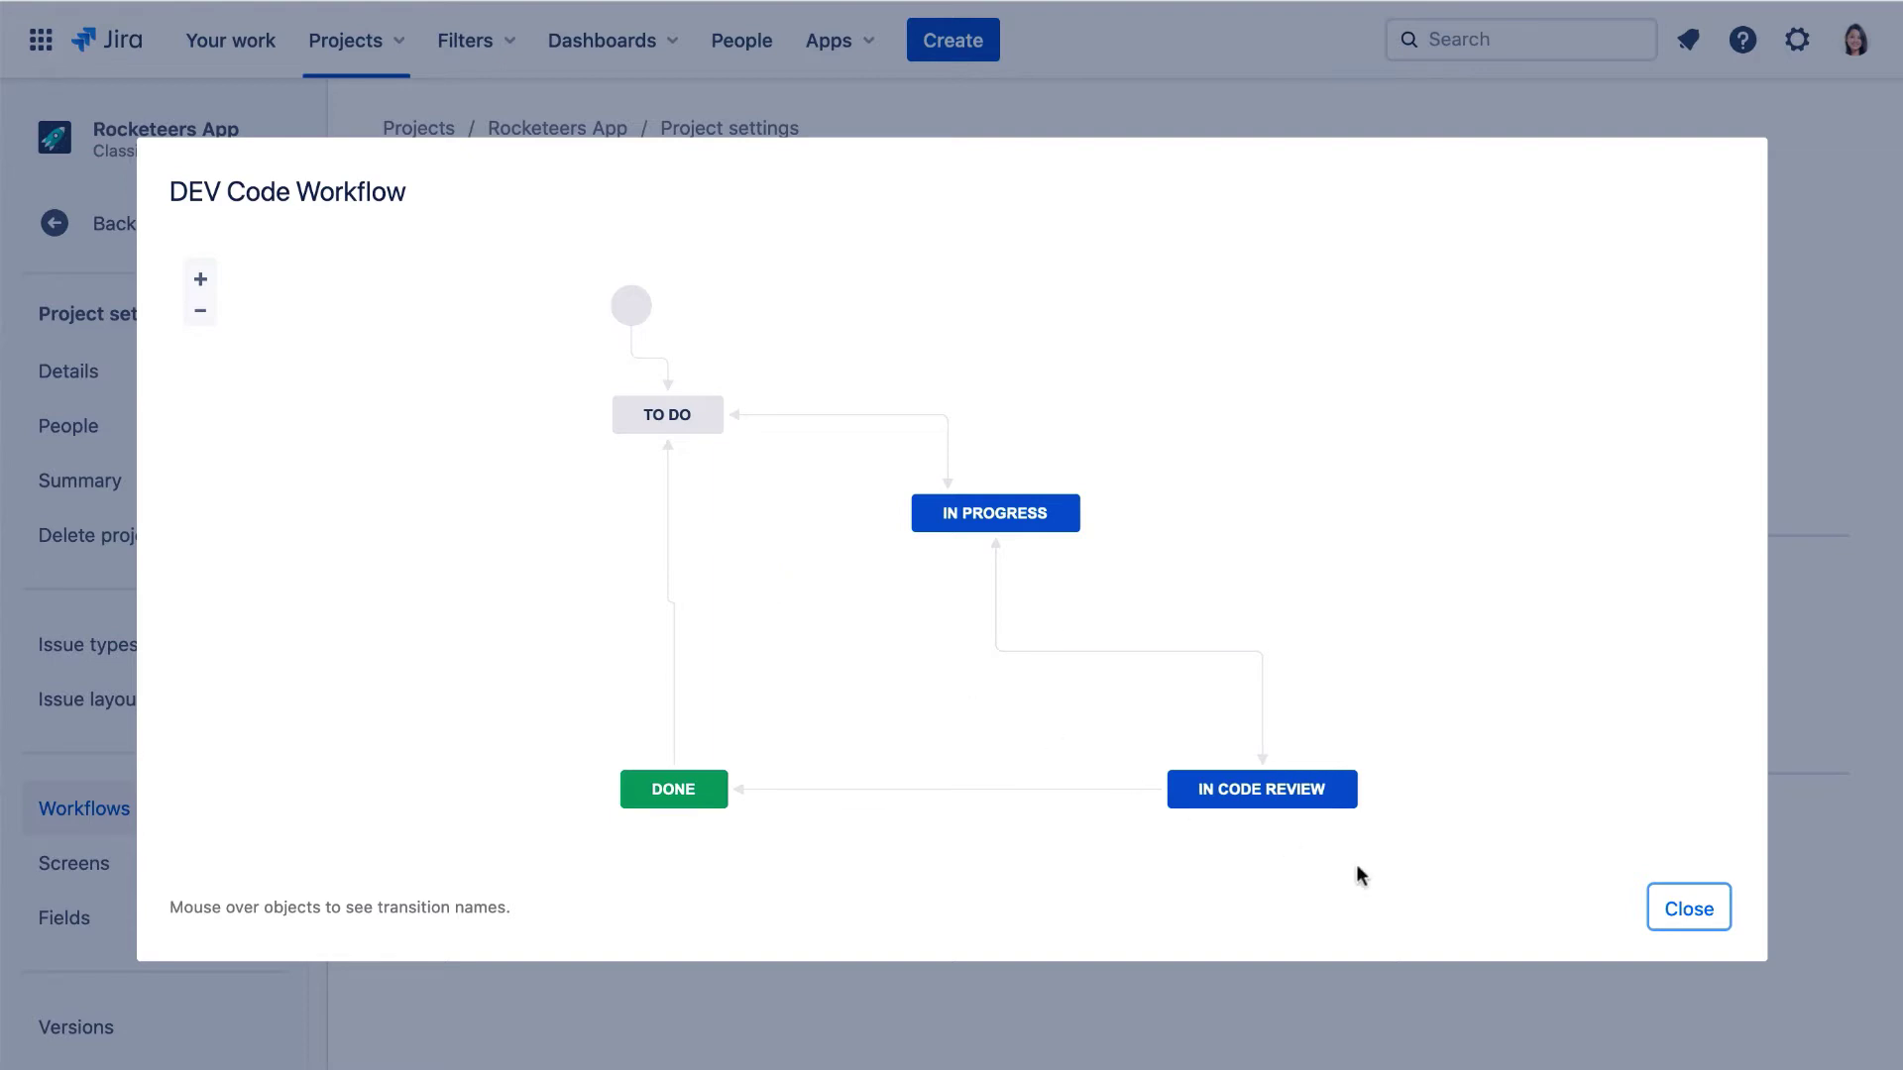
Step: Close the DEV Code Workflow diagram and show the DEV Task Workflow diagram
left_click(1693, 911)
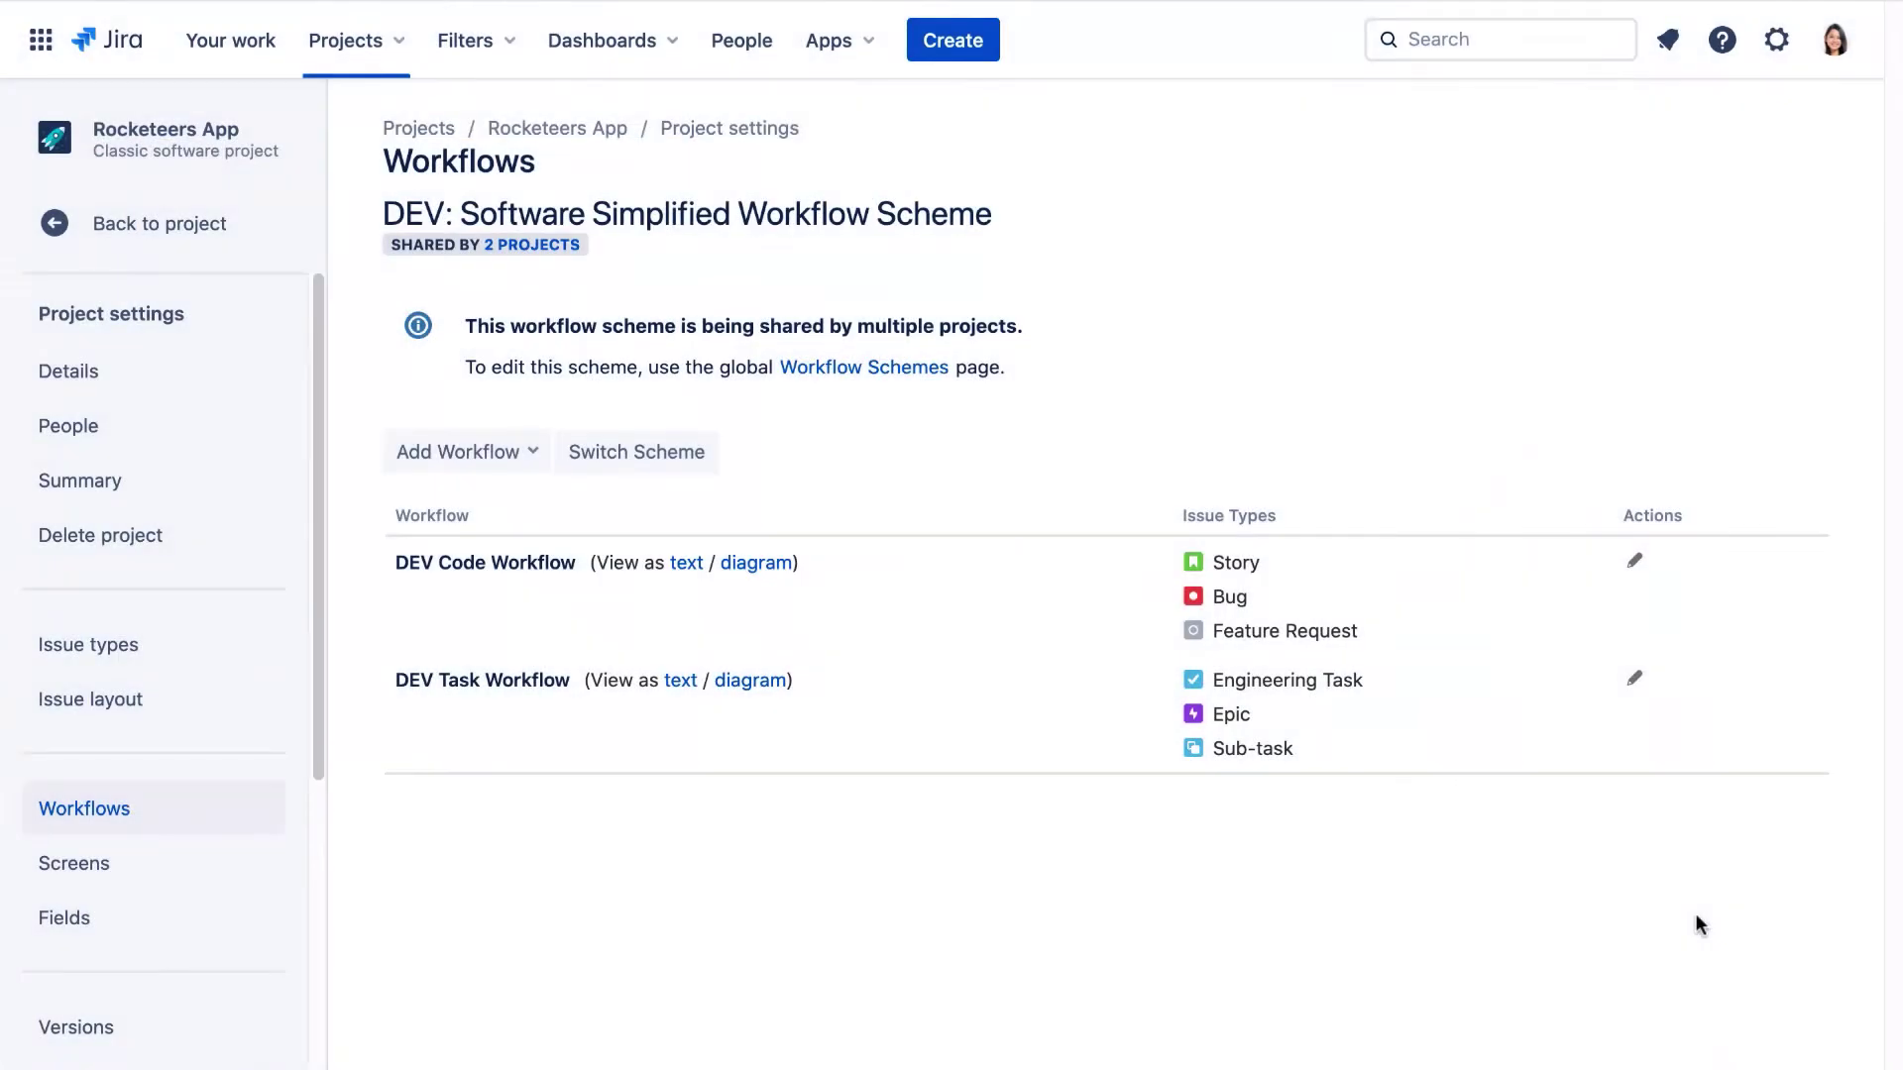
left_click(764, 680)
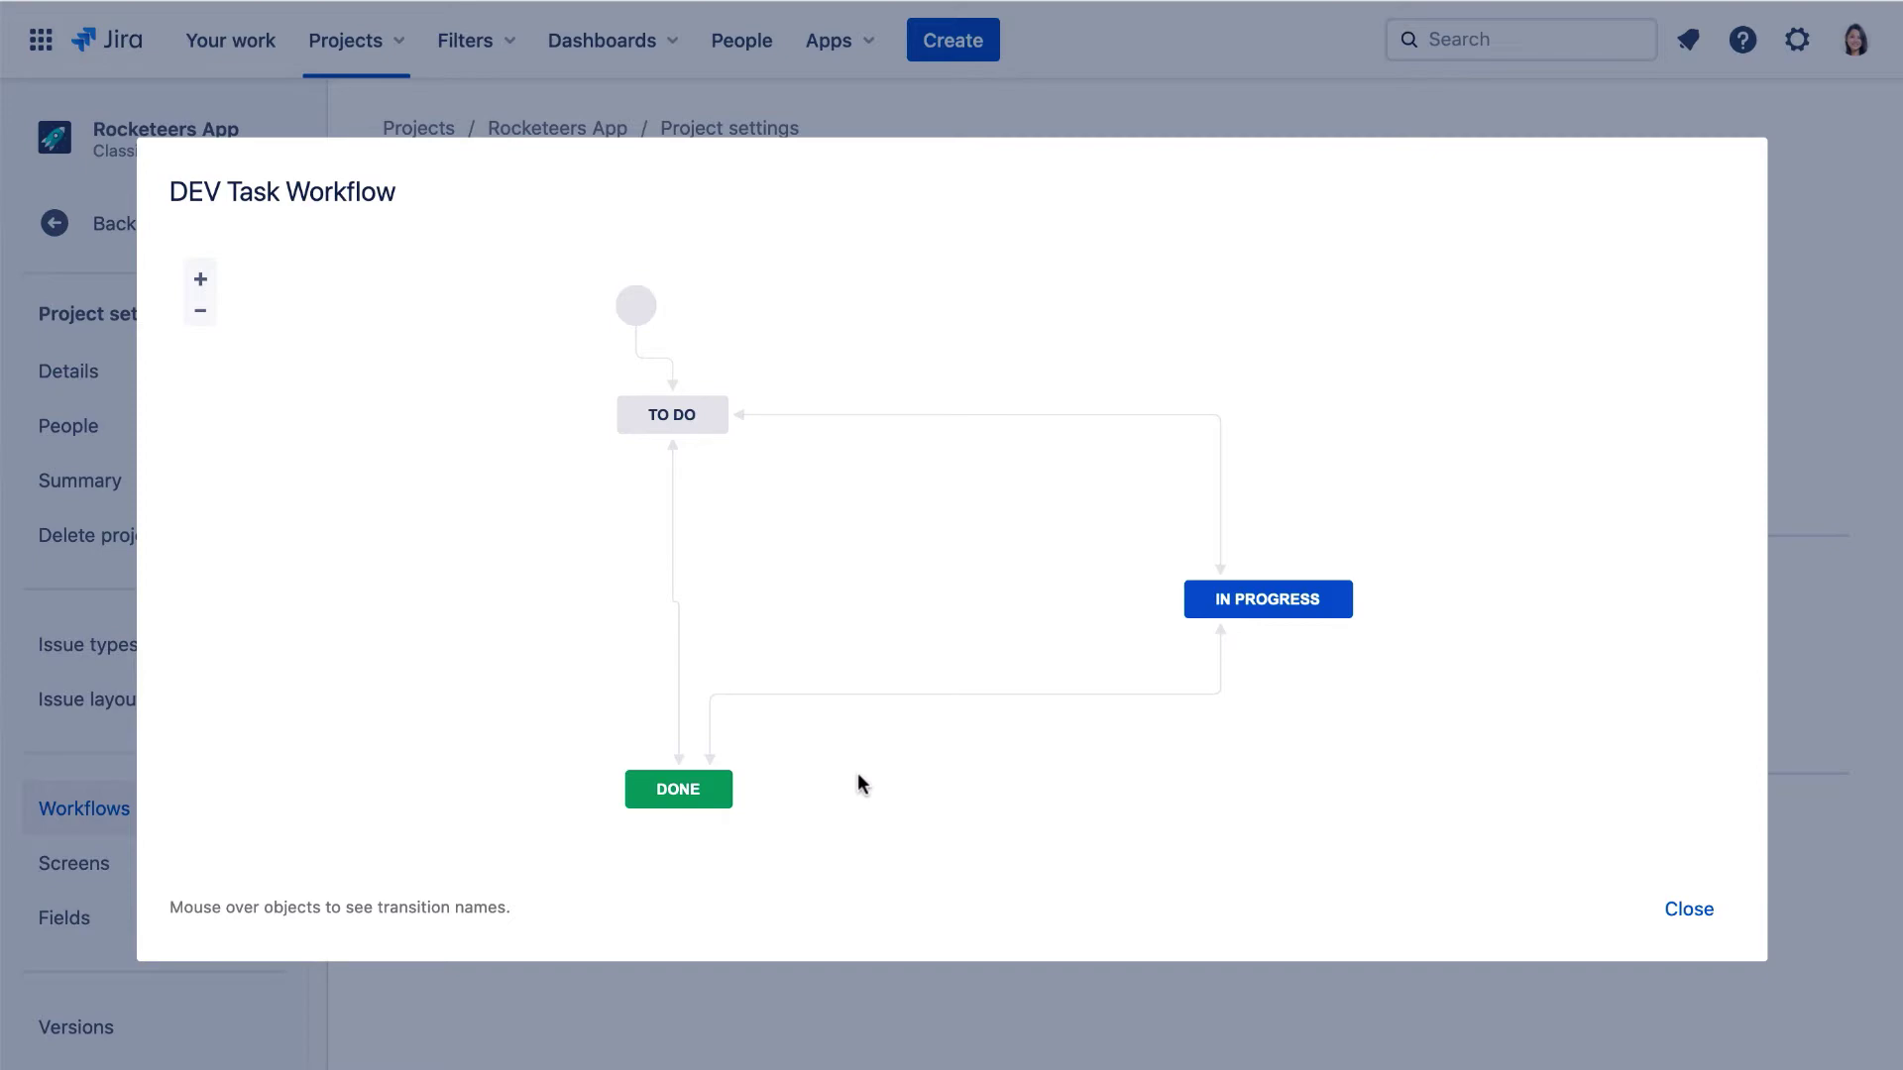
Step: Close the open diagrams and associate Tools with DEV: Software Simplified Workflow Scheme
left_click(1706, 909)
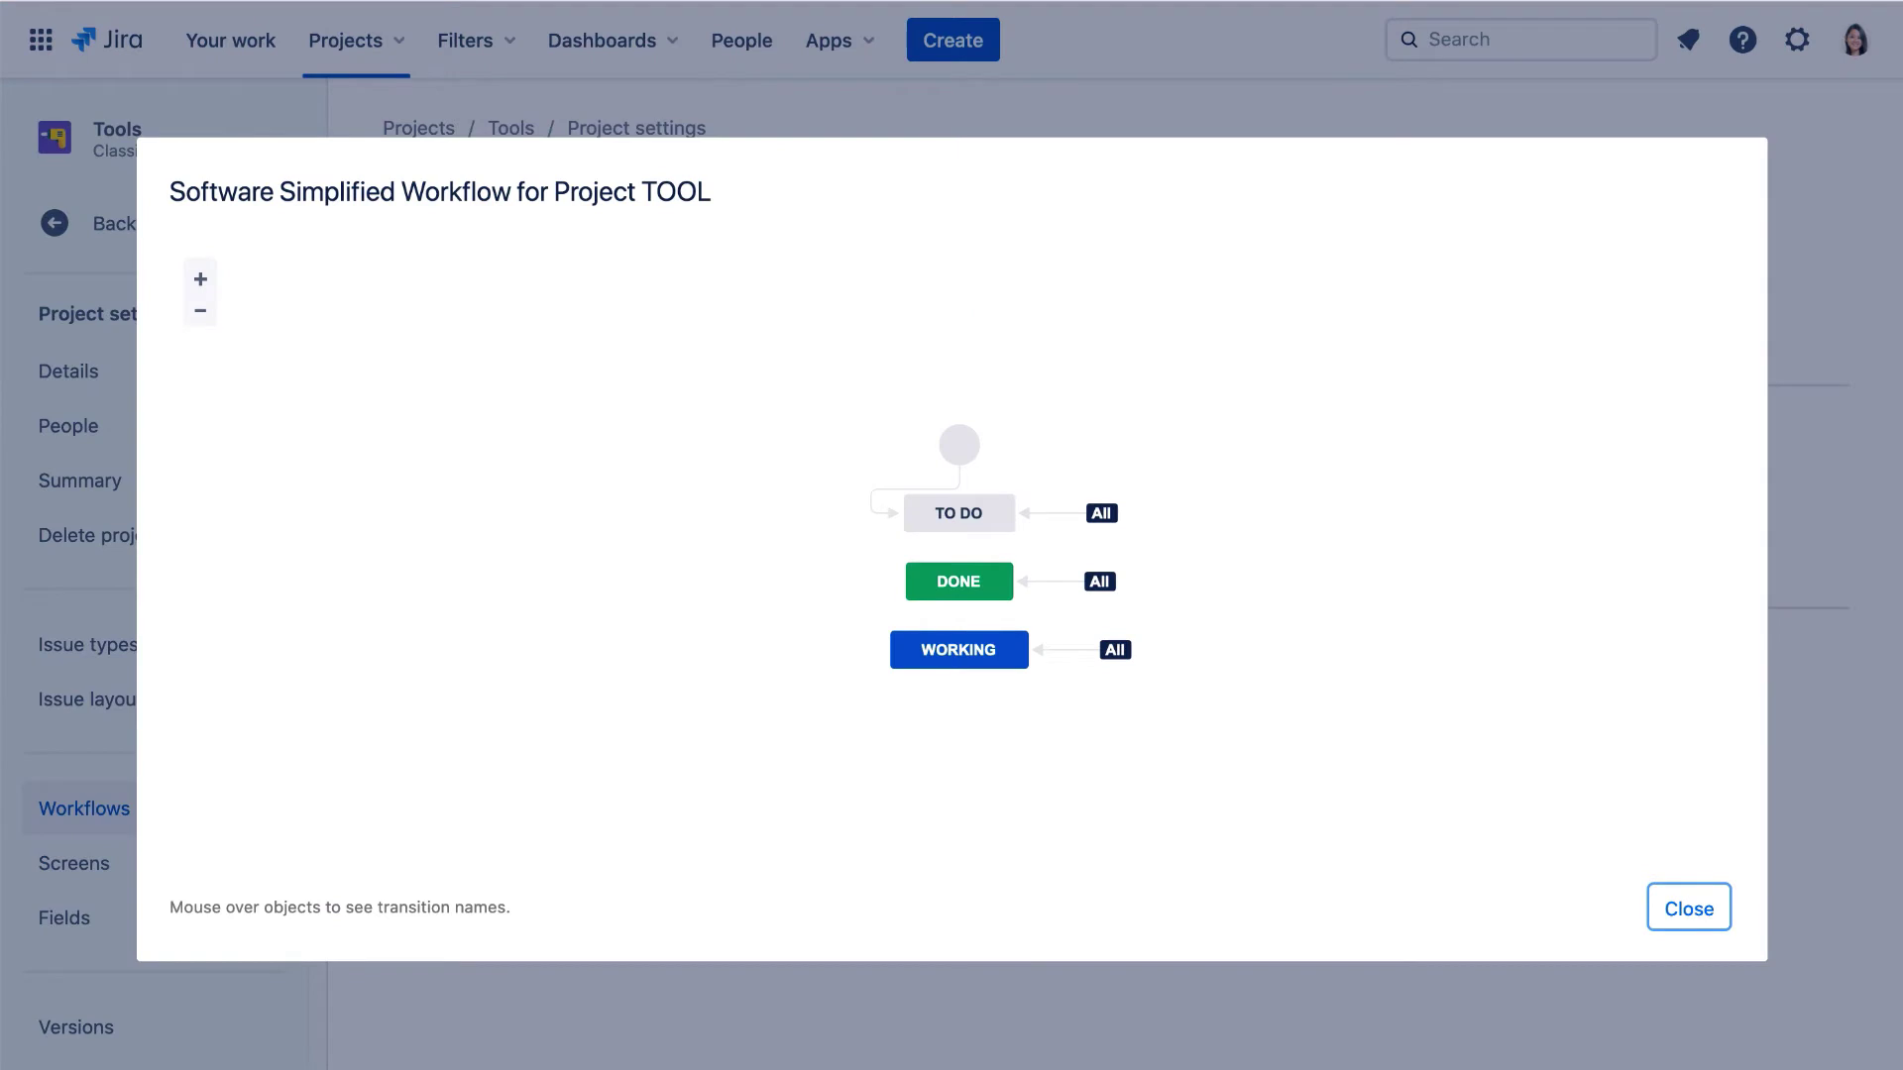
left_click(1693, 910)
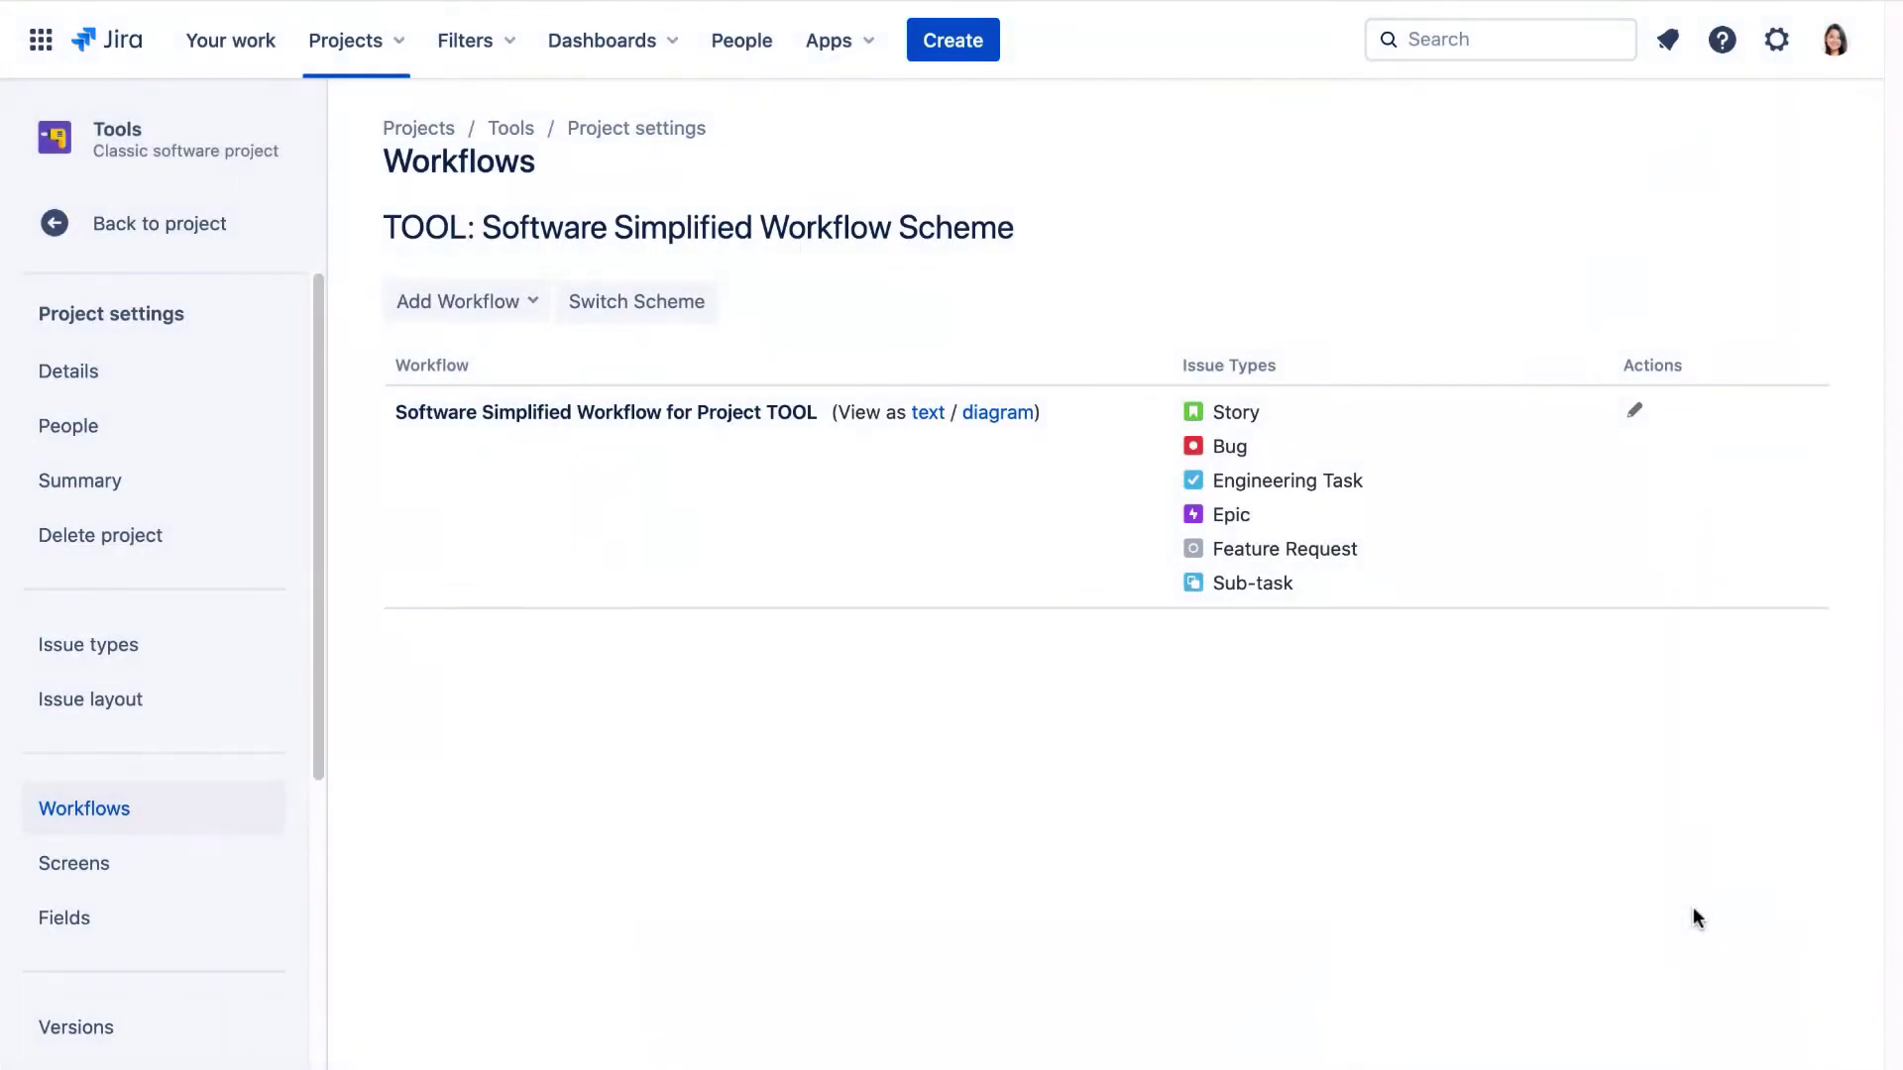
left_click(614, 313)
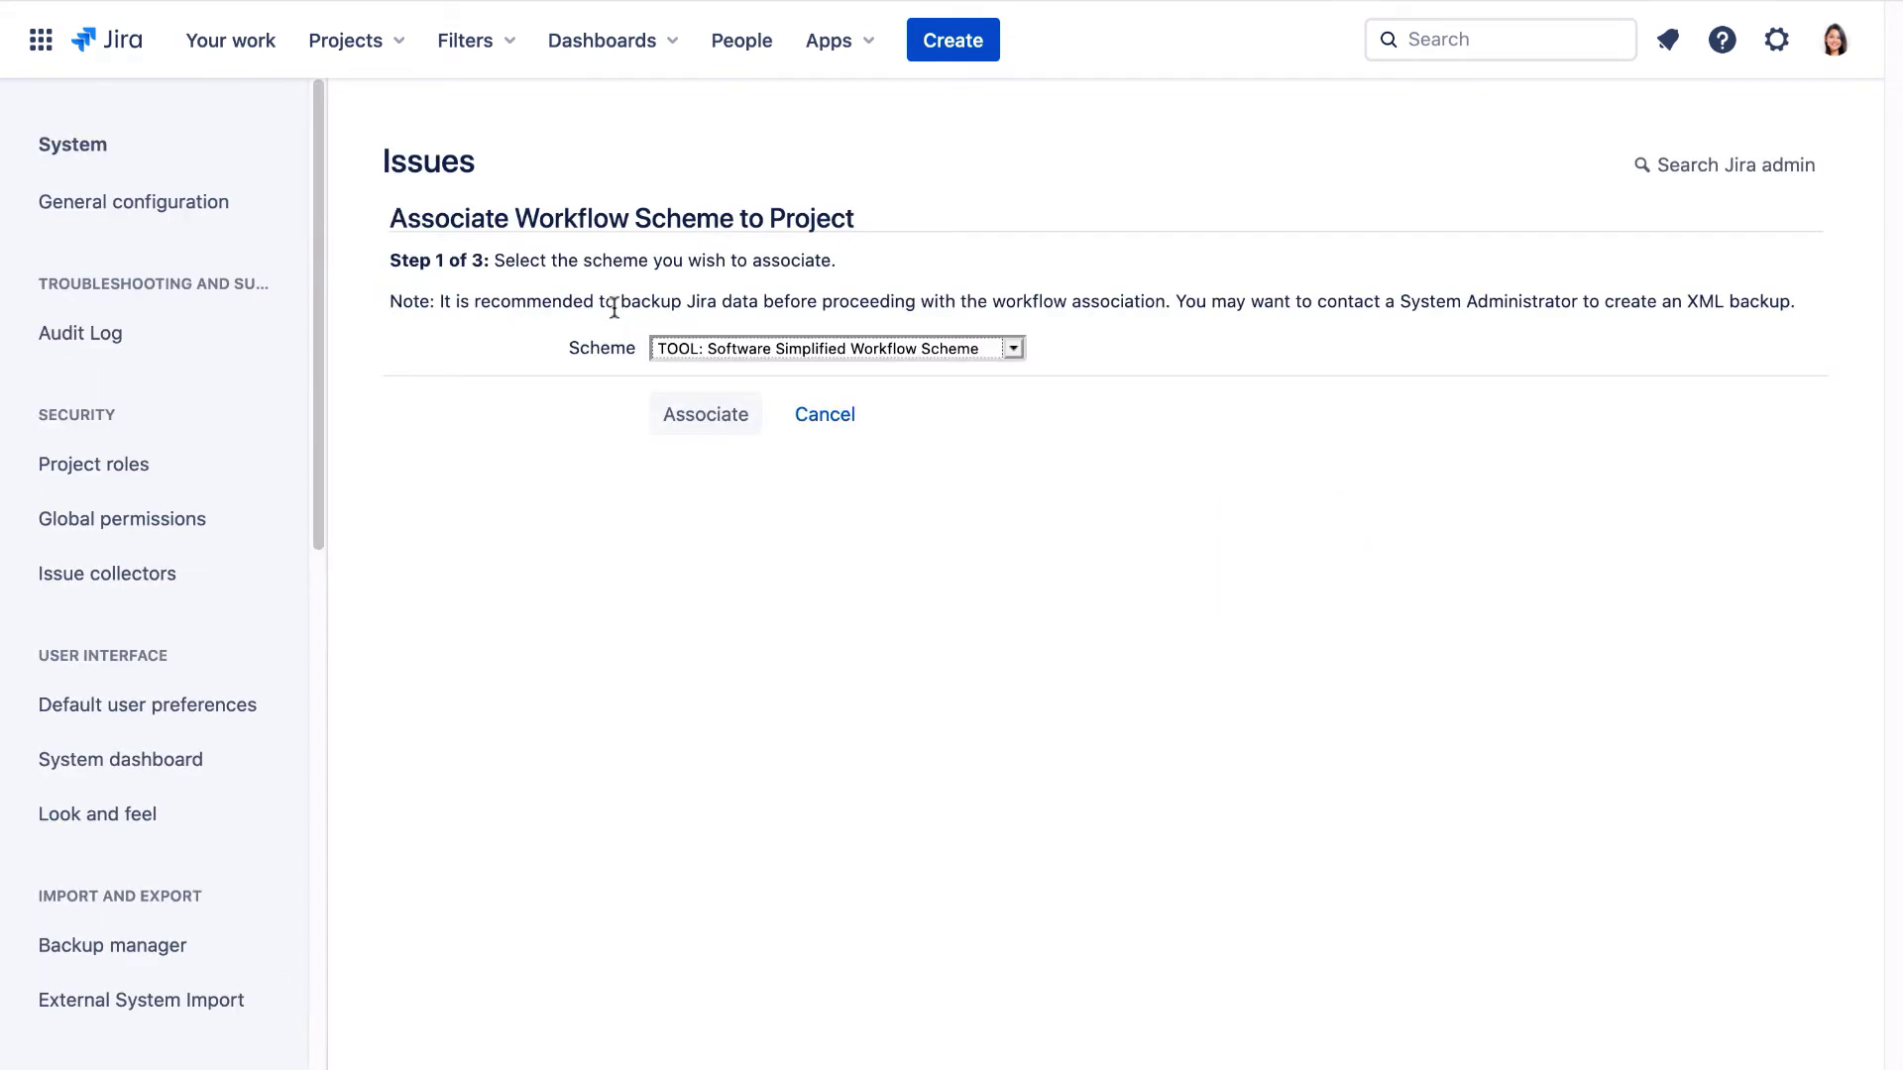
left_click(1015, 347)
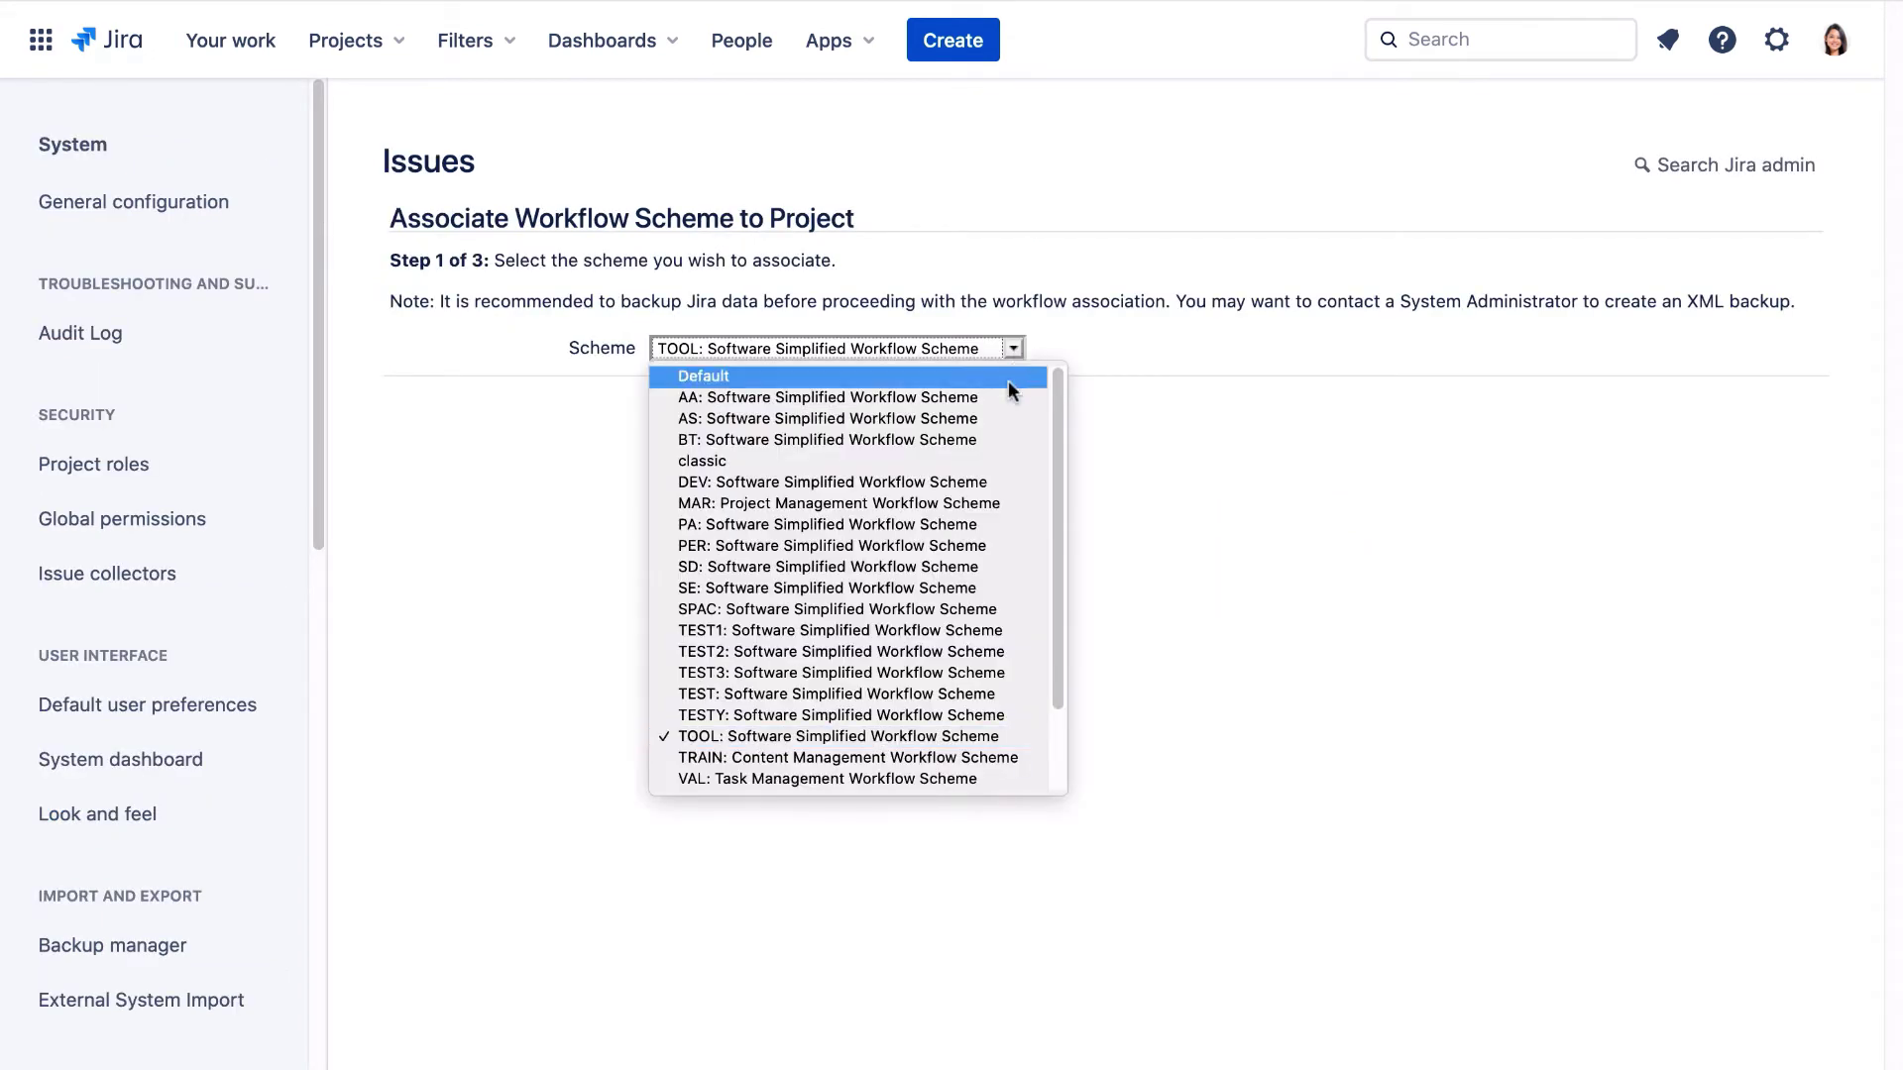
left_click(1020, 483)
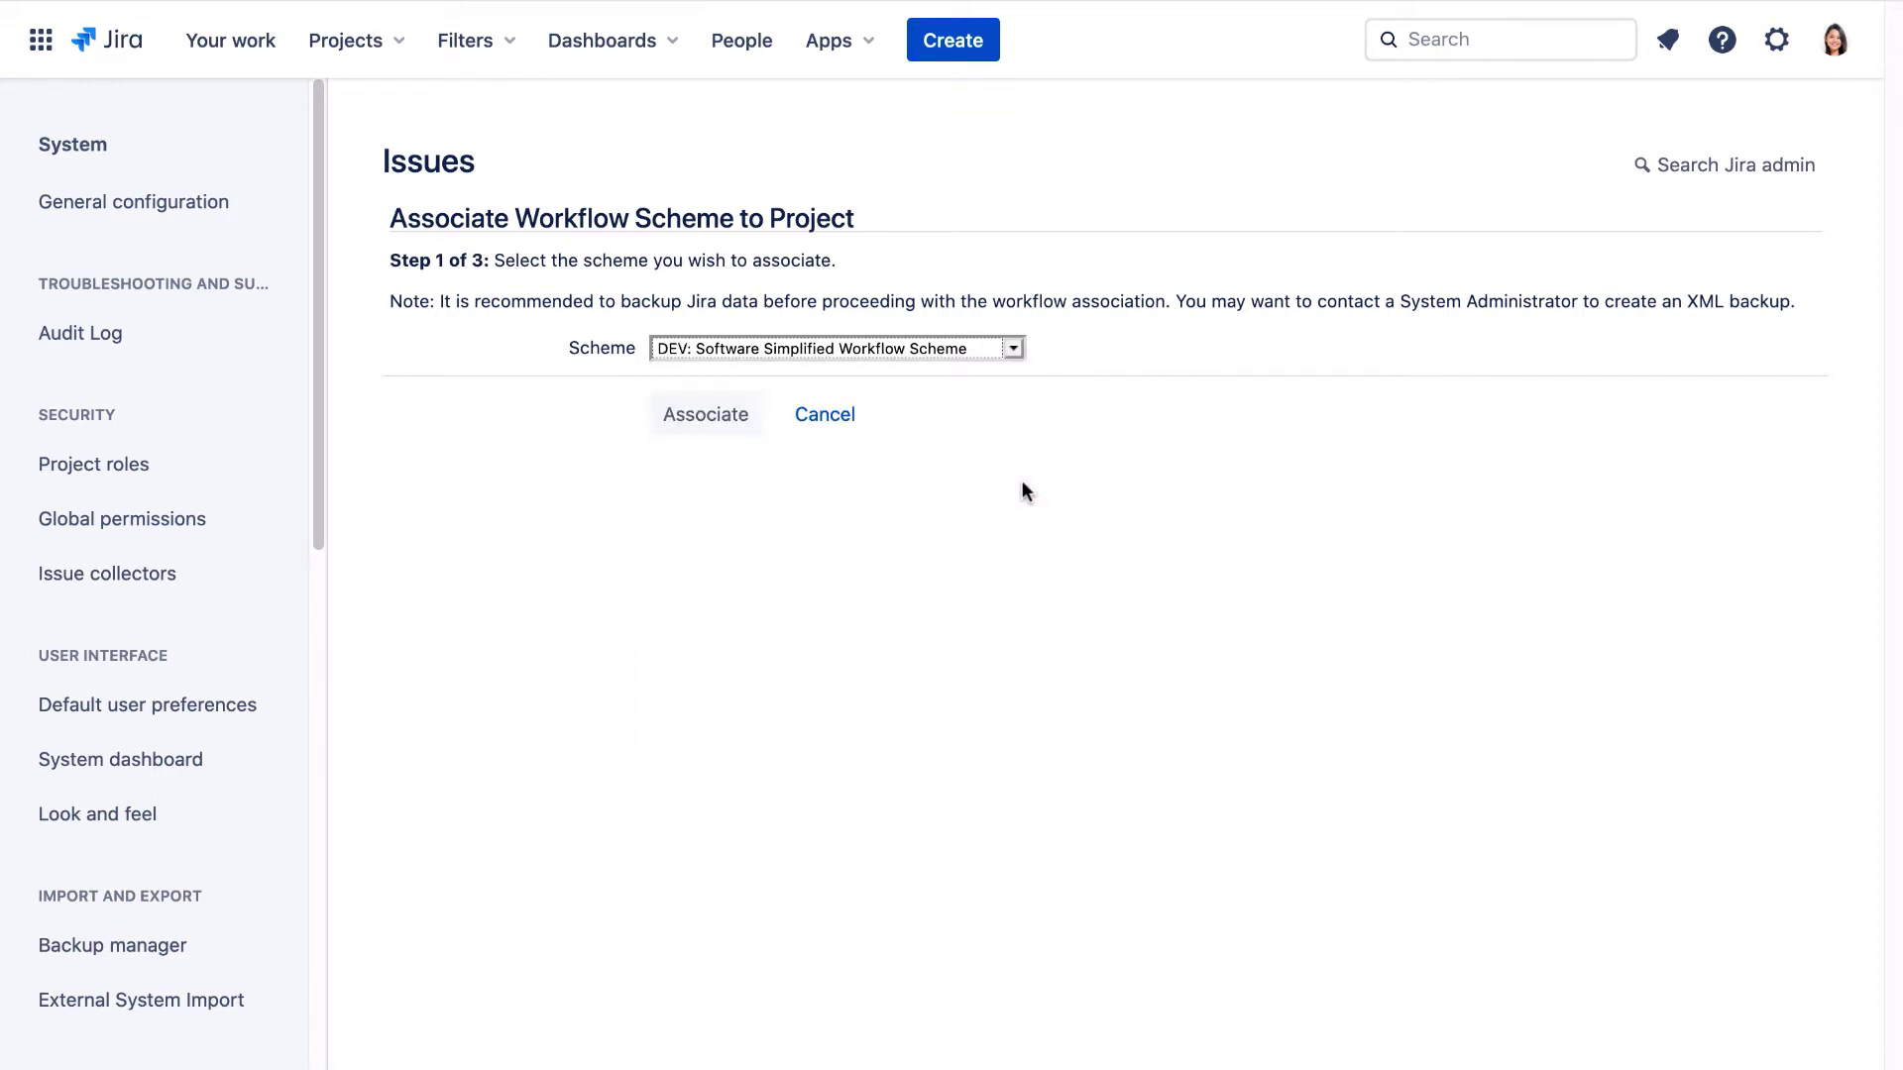
left_click(694, 416)
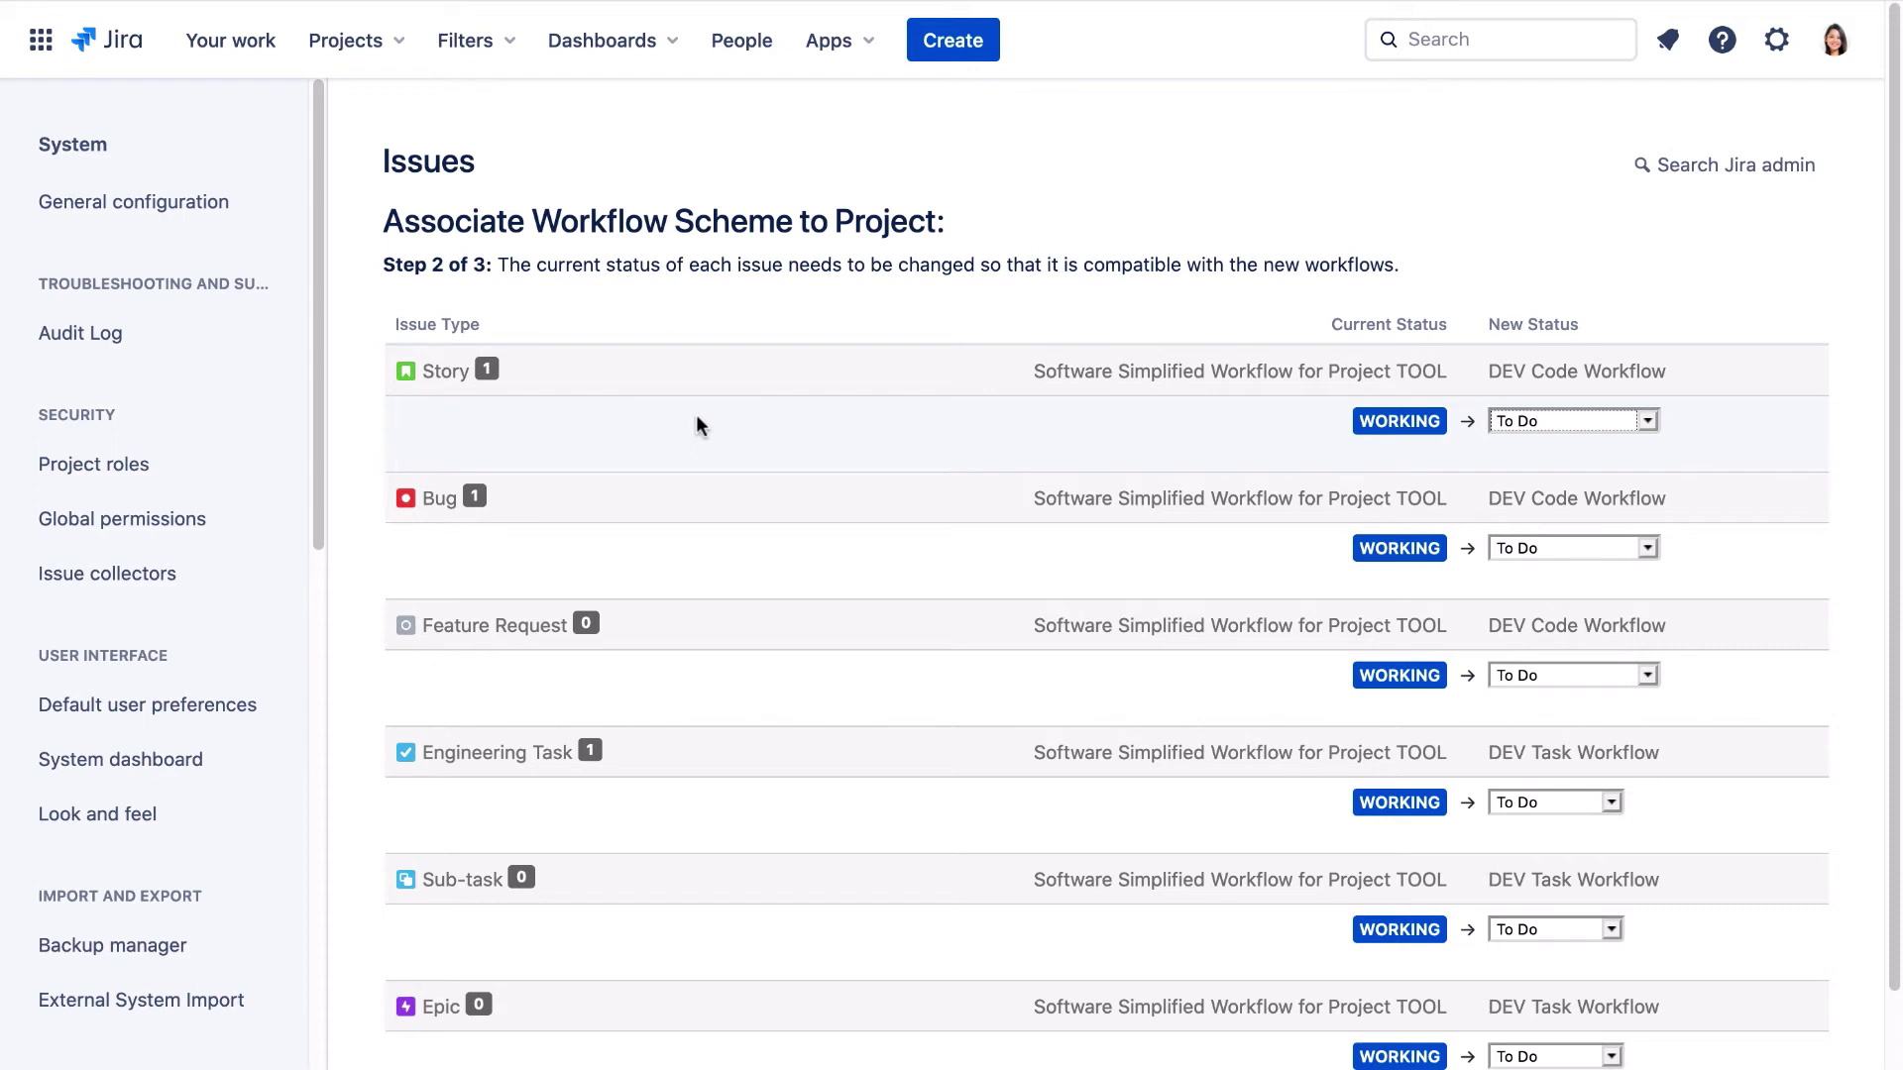
Step: Map WORKING Story, Bug and Engineering Task issues to the In Progress status
left_click(1645, 420)
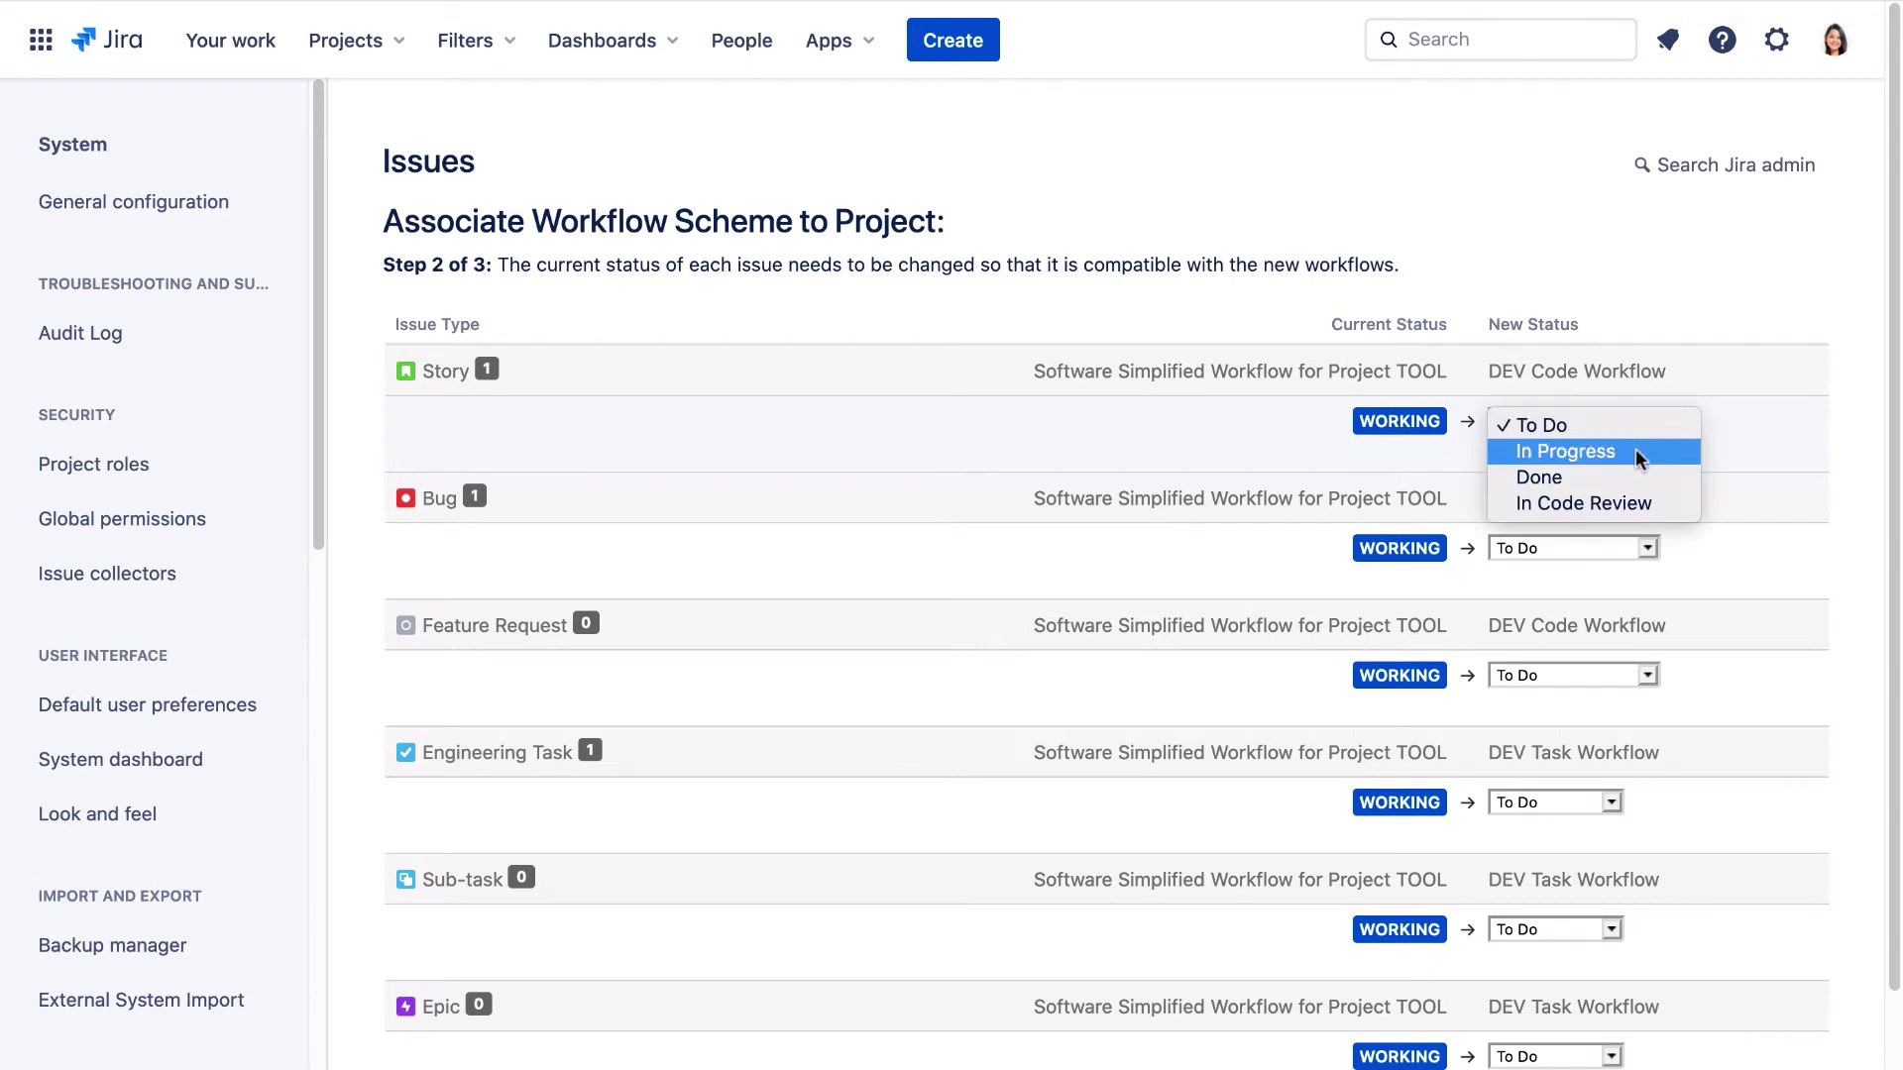
left_click(1636, 451)
left_click(1649, 548)
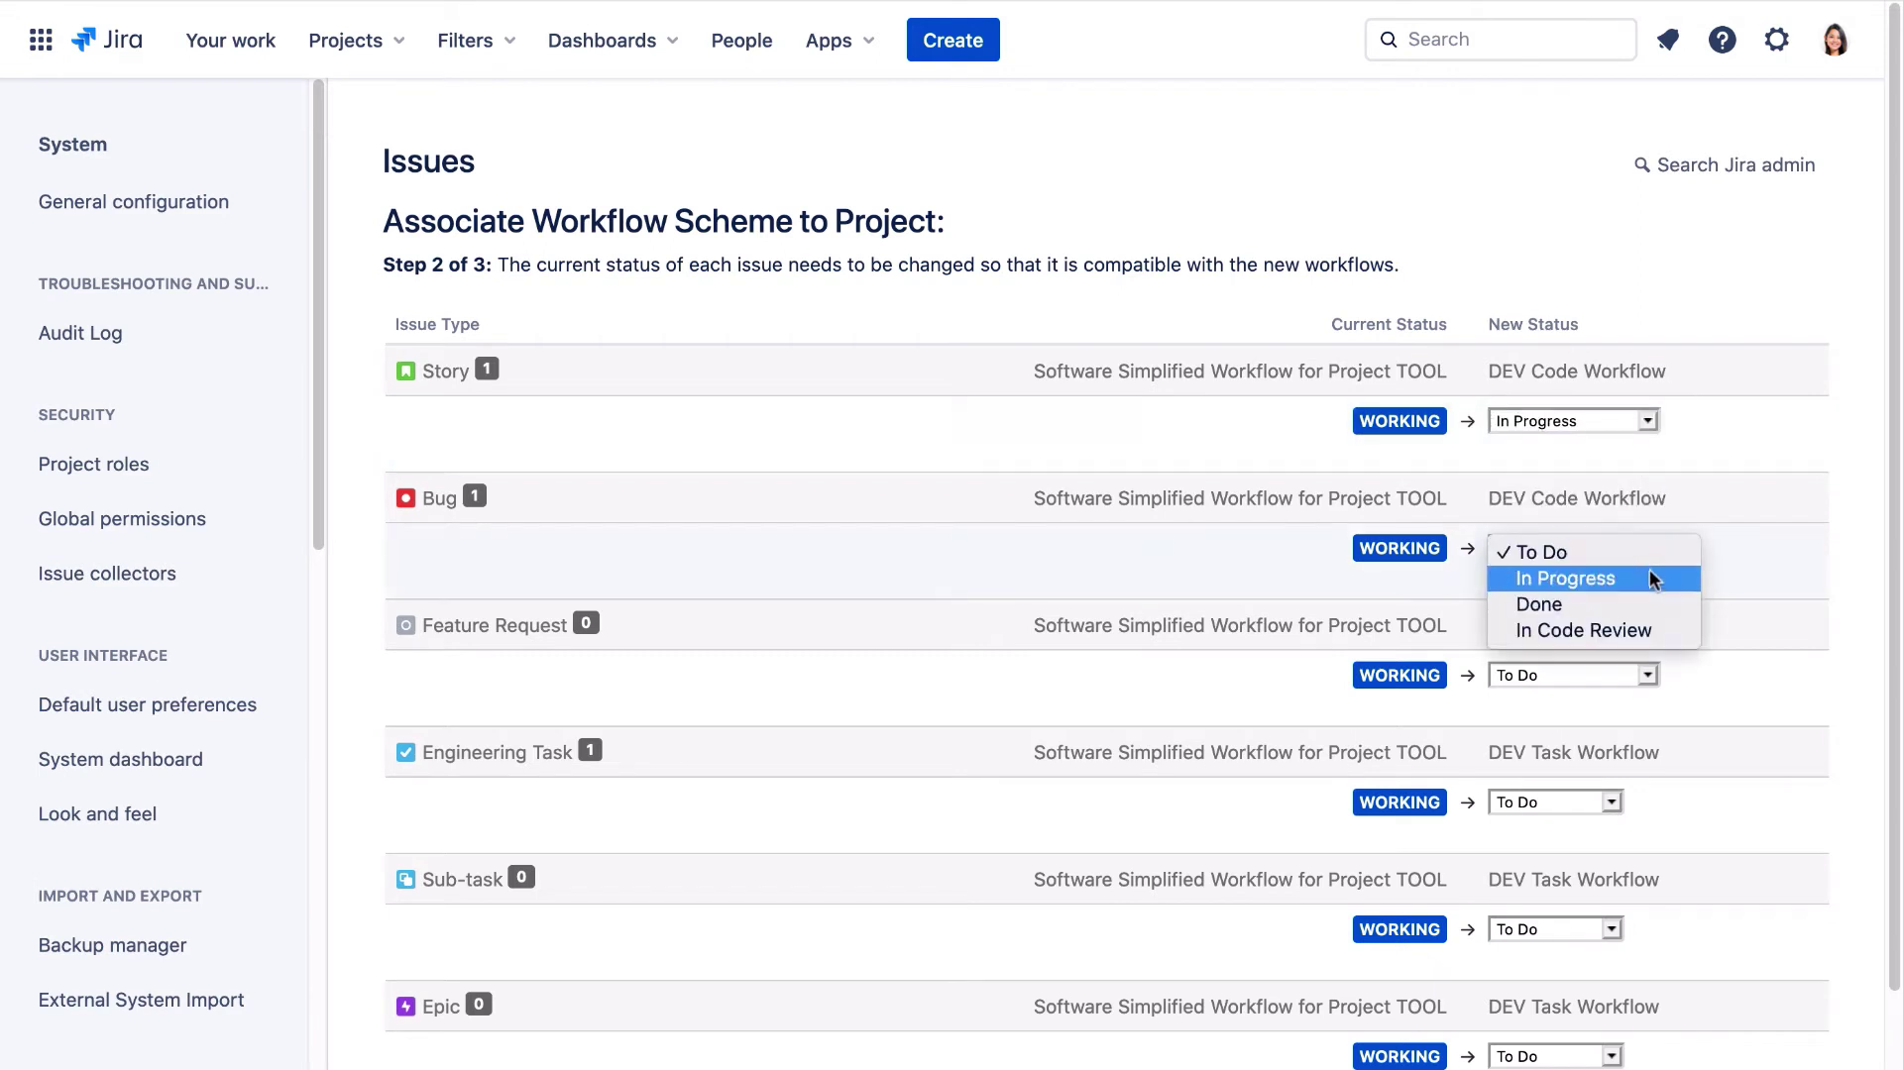
left_click(1650, 574)
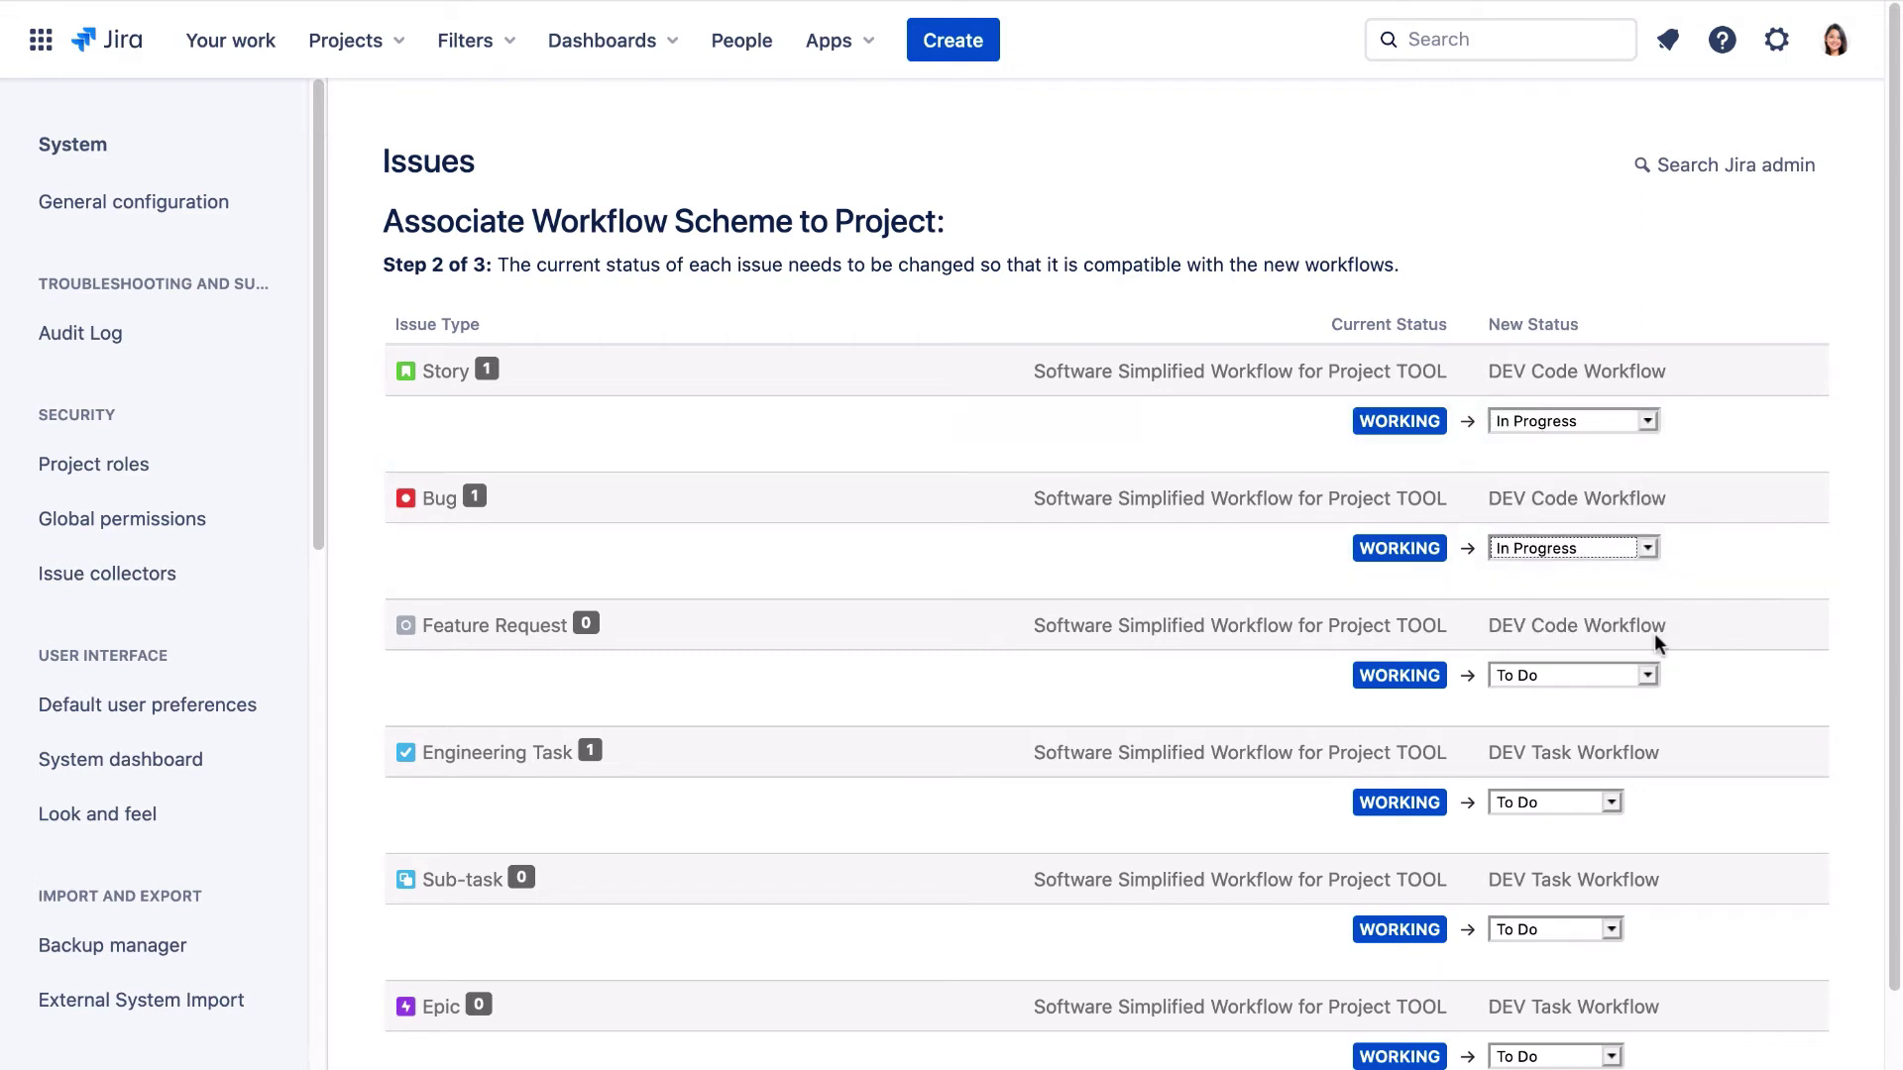
left_click(1610, 803)
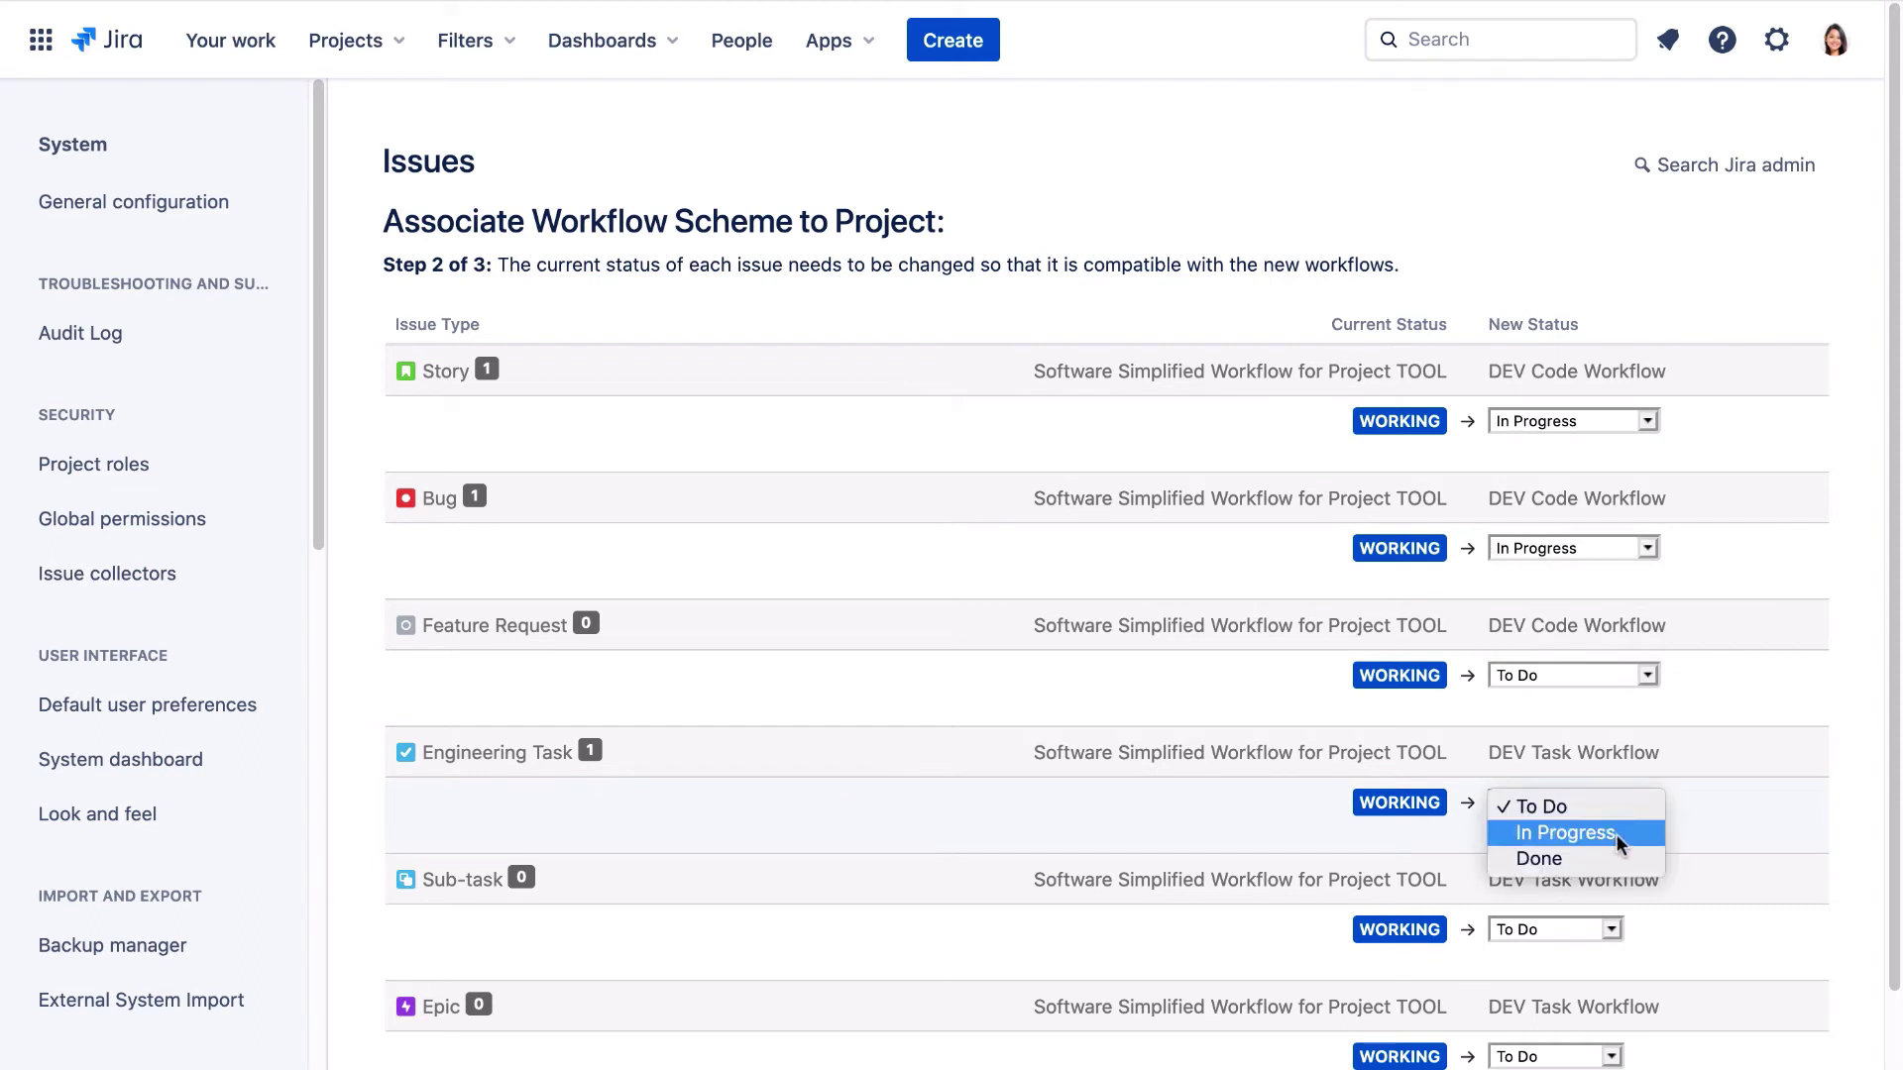
left_click(1615, 835)
scroll(1619, 842, "down", 2)
Step: Confirm the DEV: Software Simplified Workflow Scheme association and acknowledge the completed migration
left_click(464, 1051)
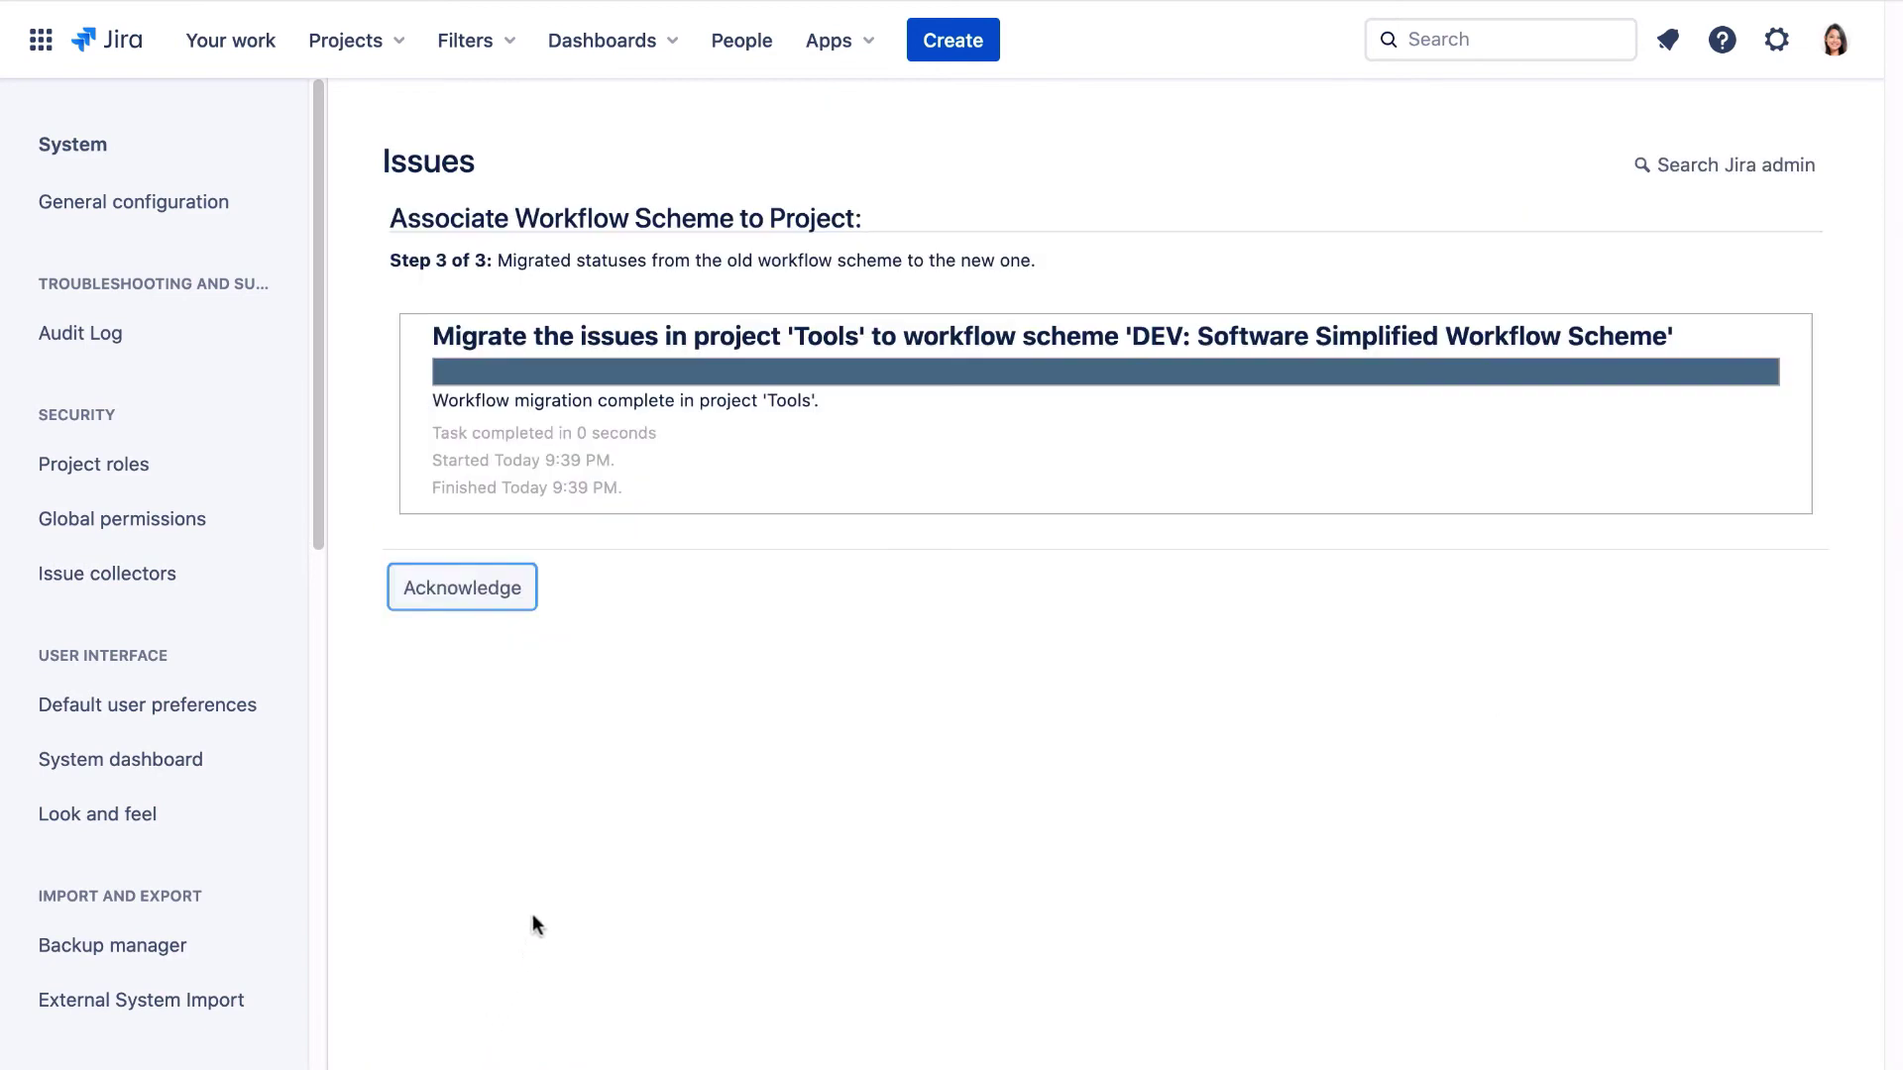
left_click(522, 597)
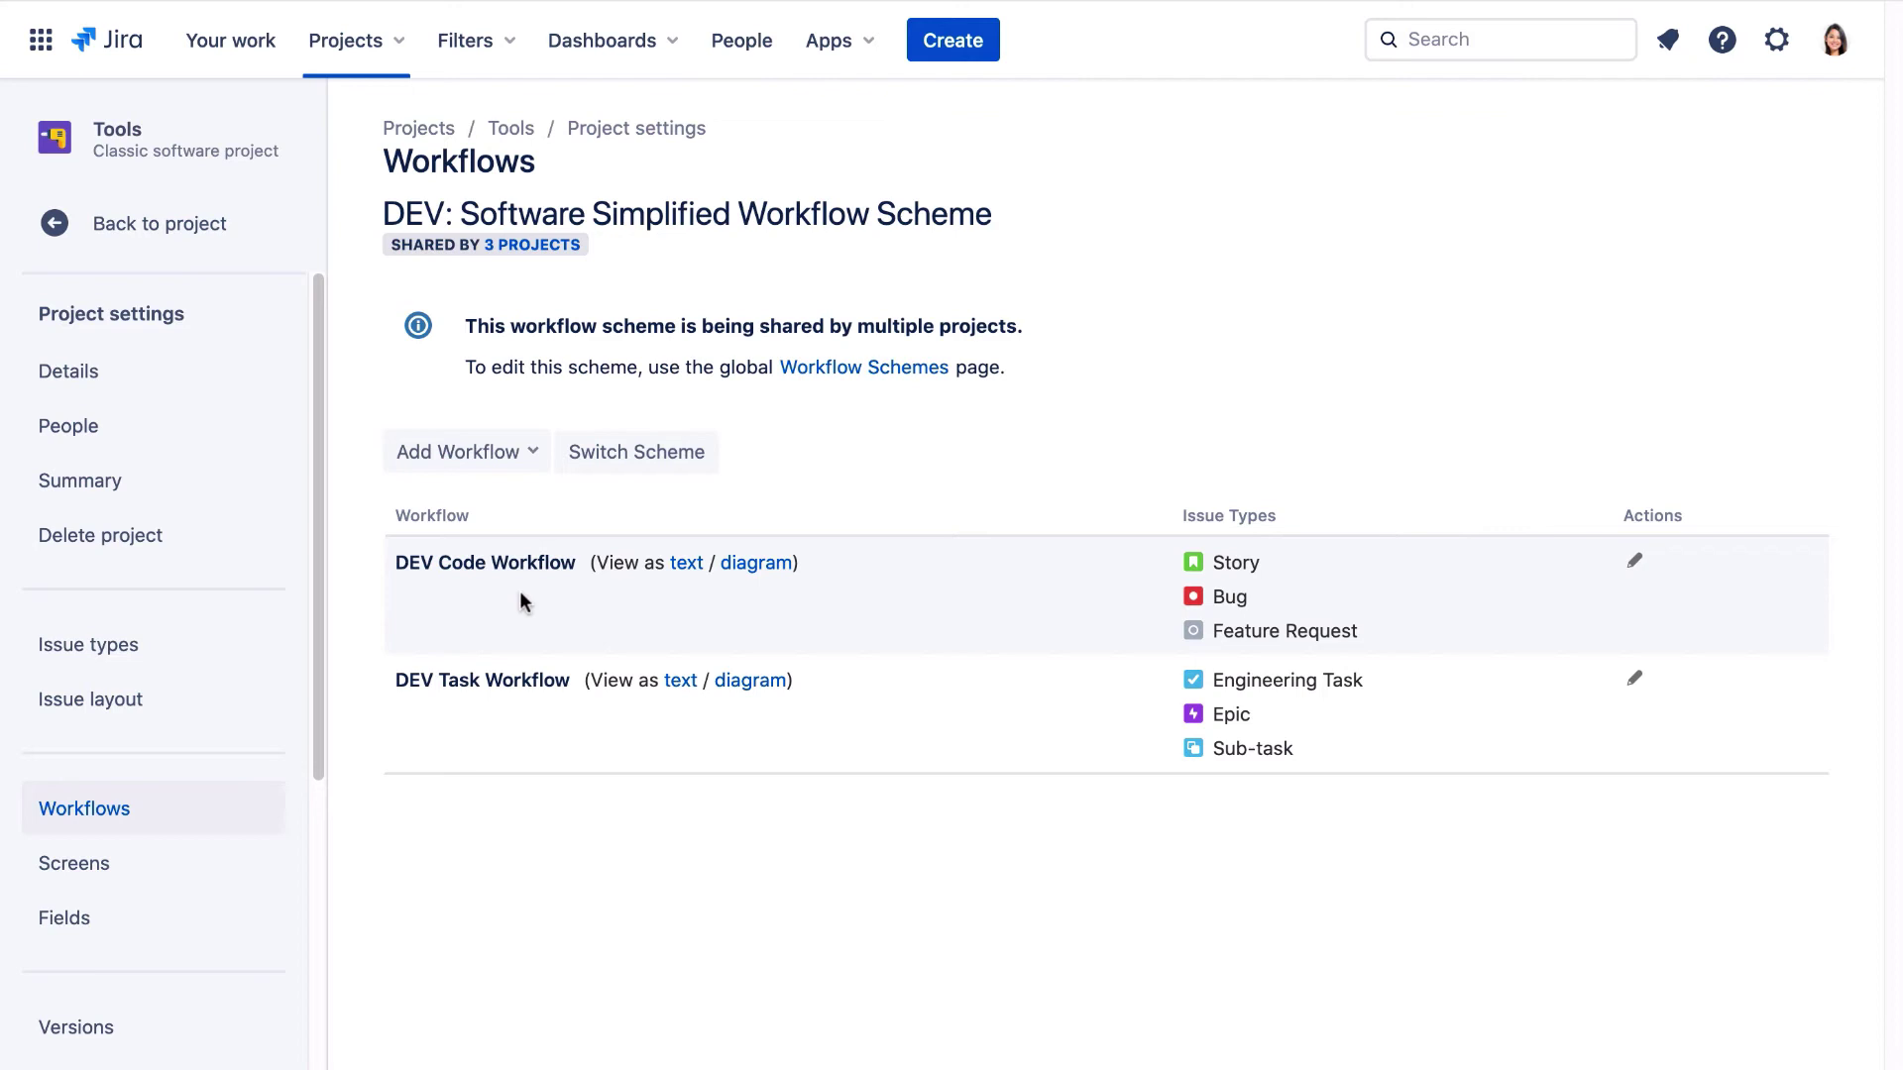
Step: Associate the Tools project's screens with DEV: Scrum Issue Type Screen Scheme
left_click(155, 874)
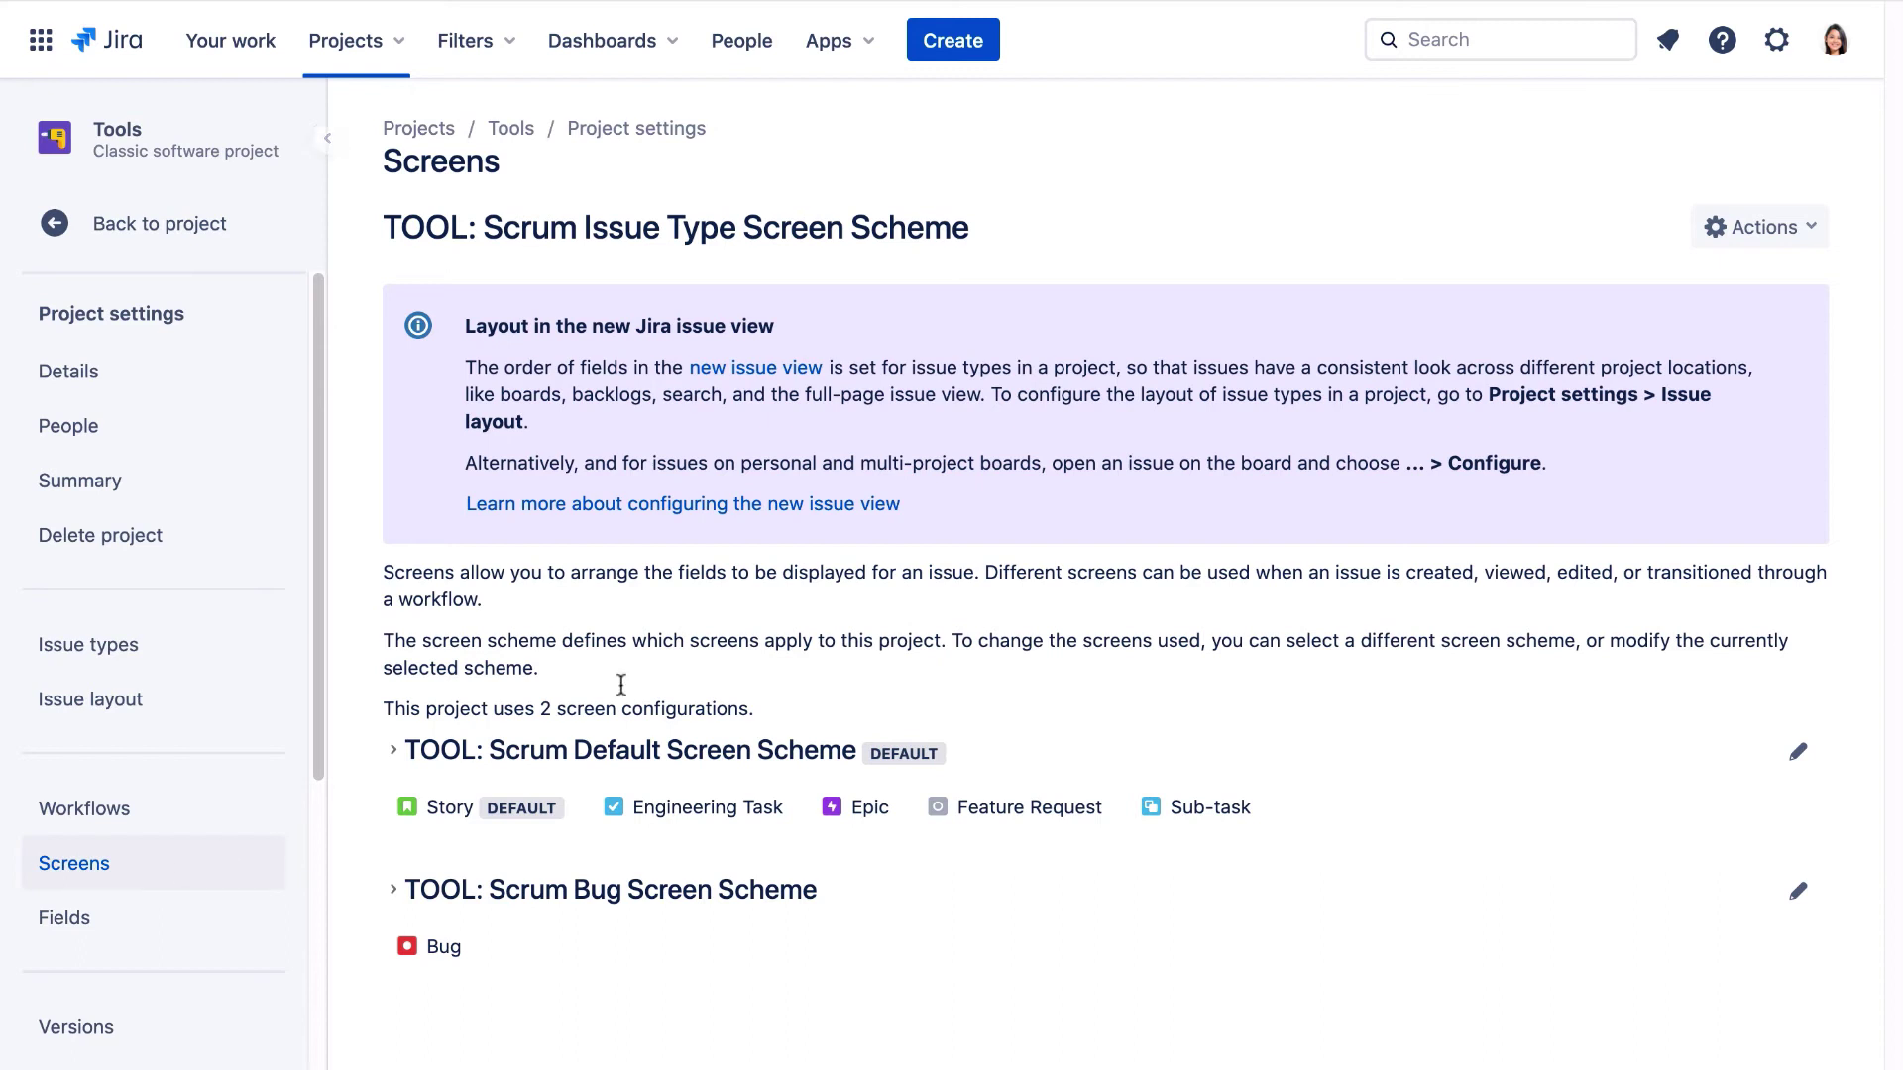
left_click(1782, 244)
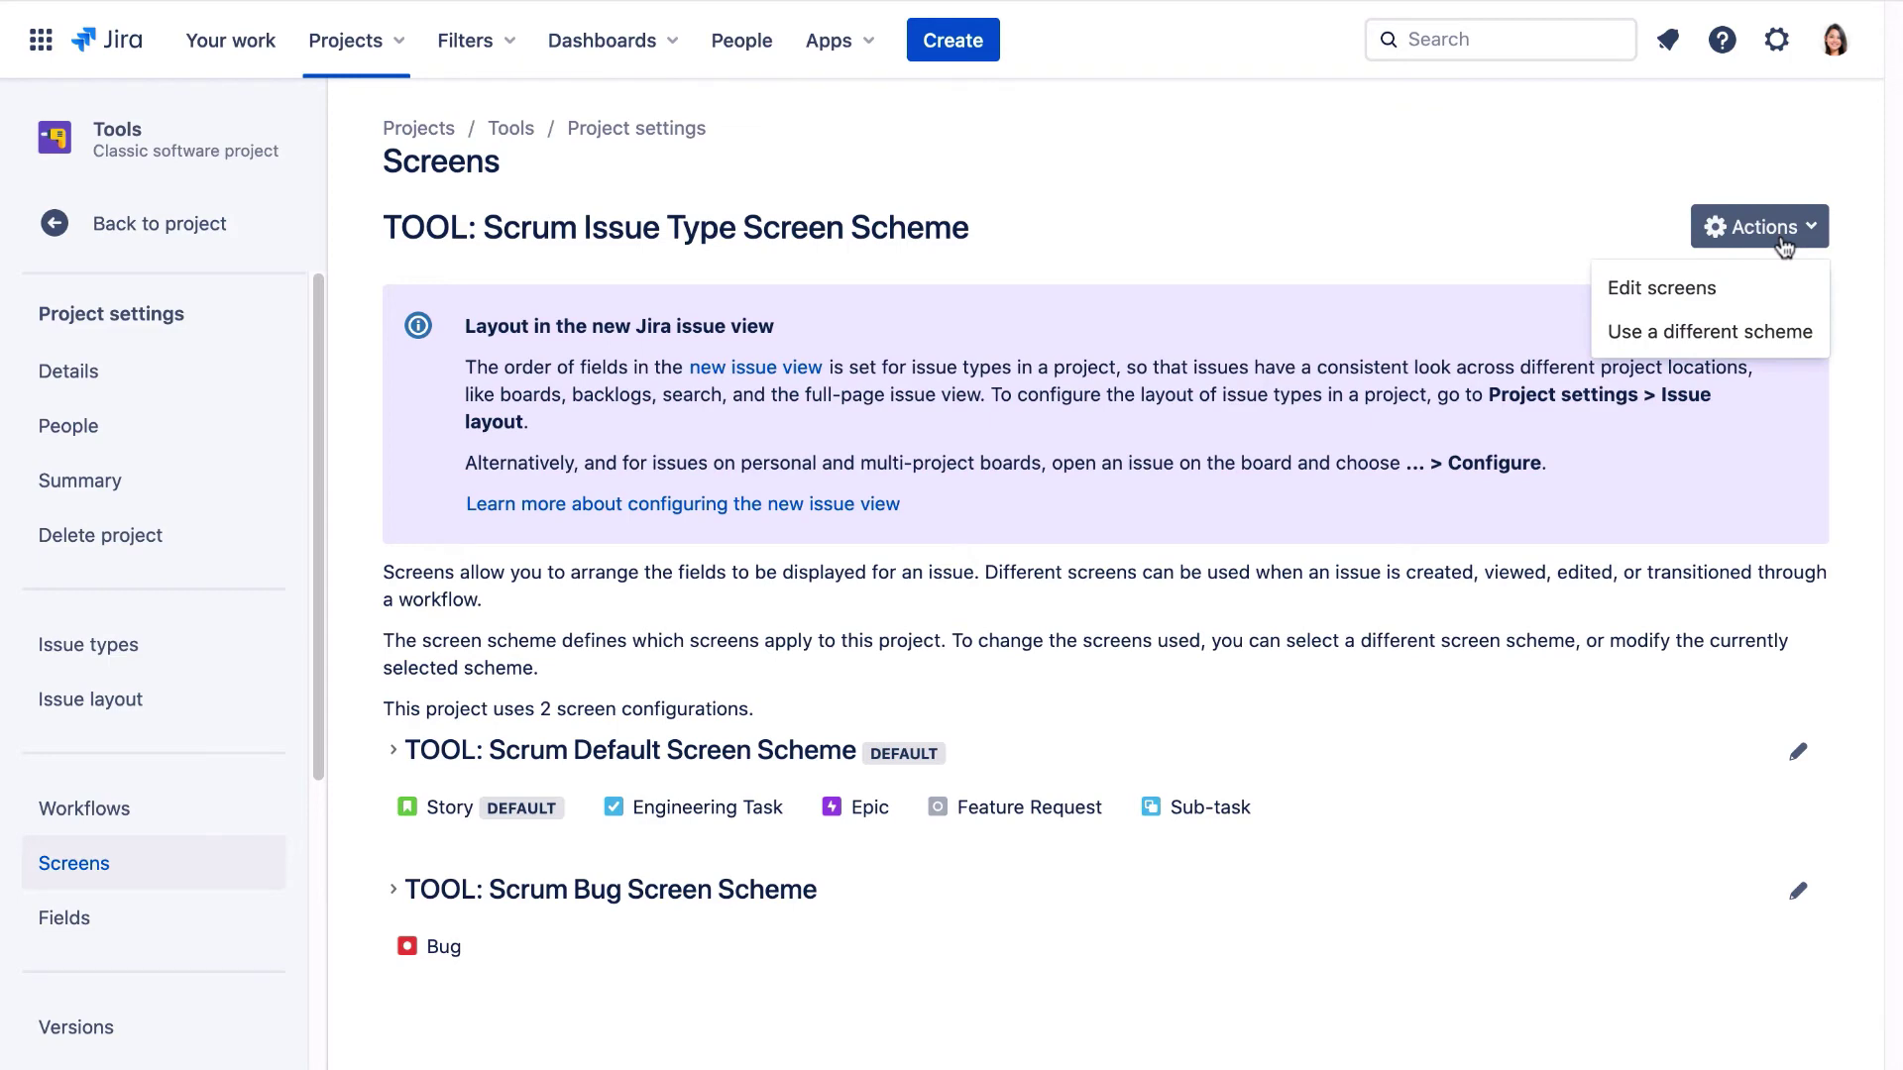
left_click(1783, 335)
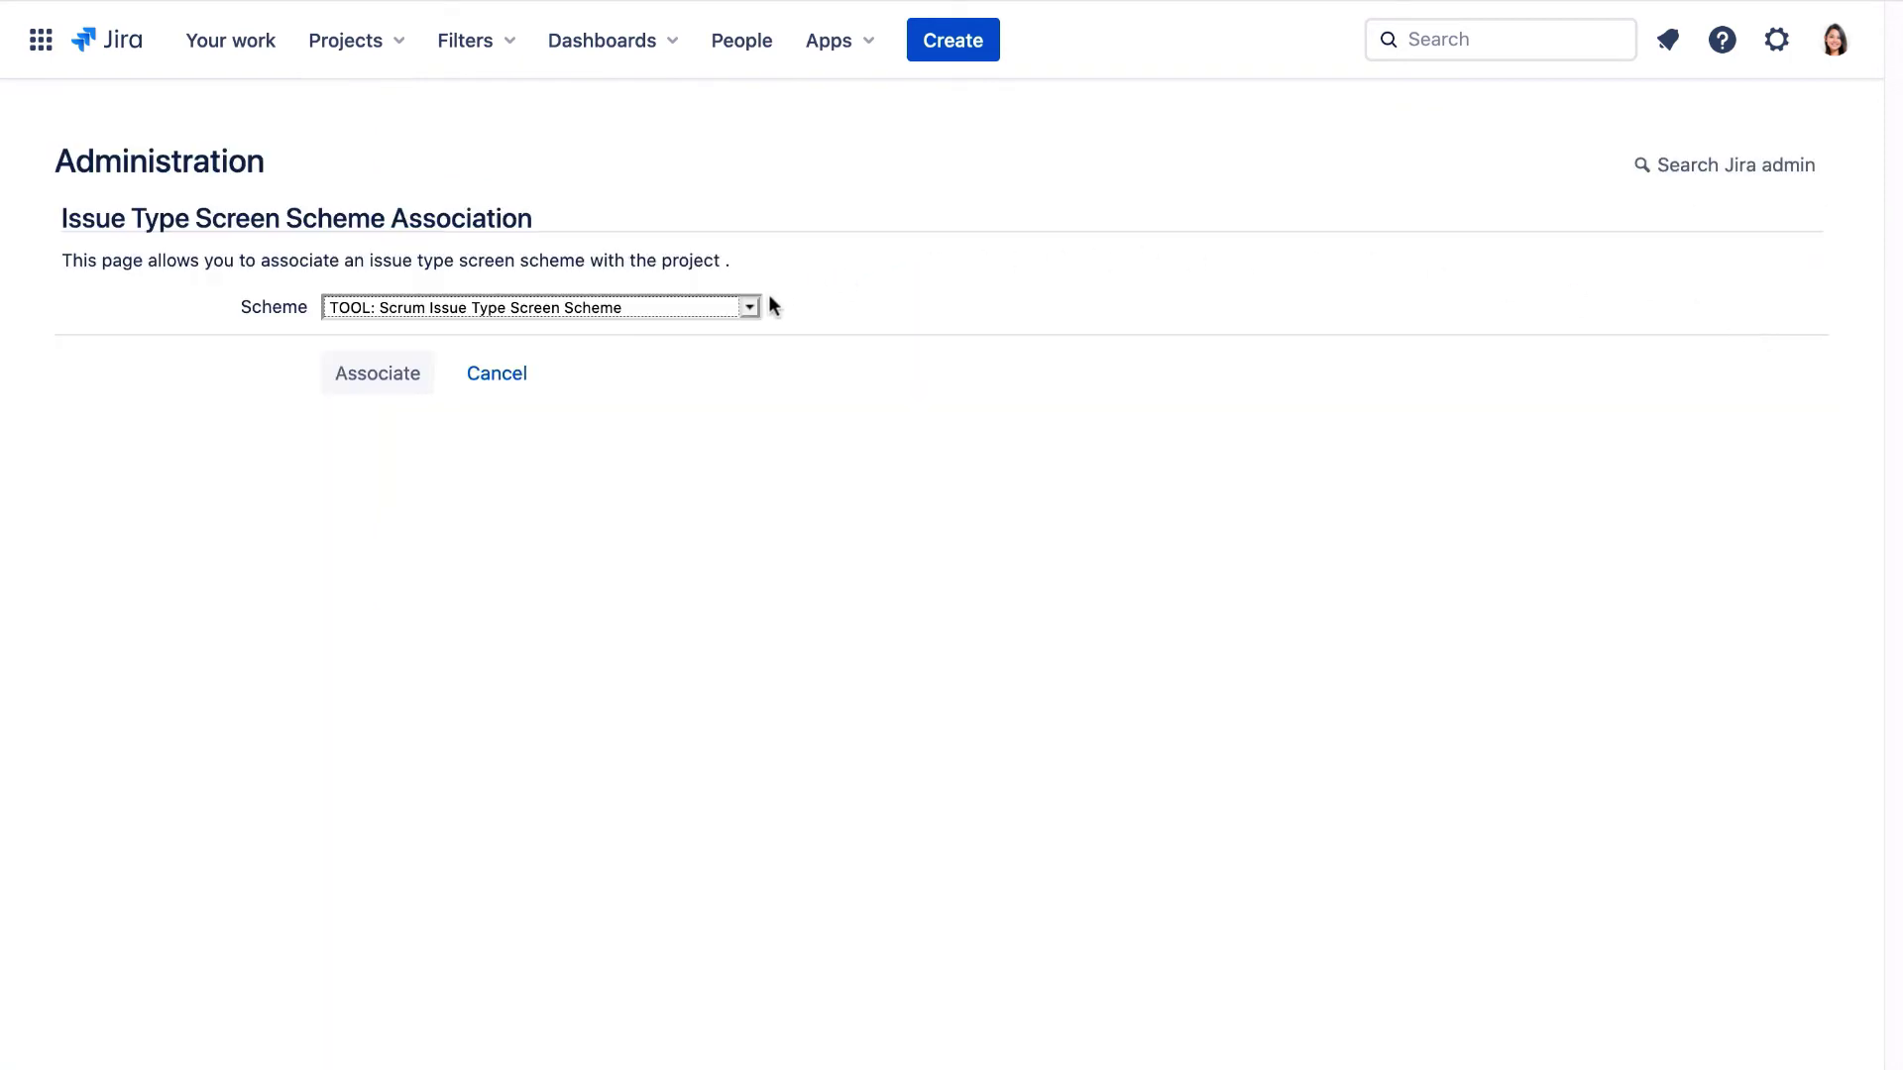
left_click(750, 308)
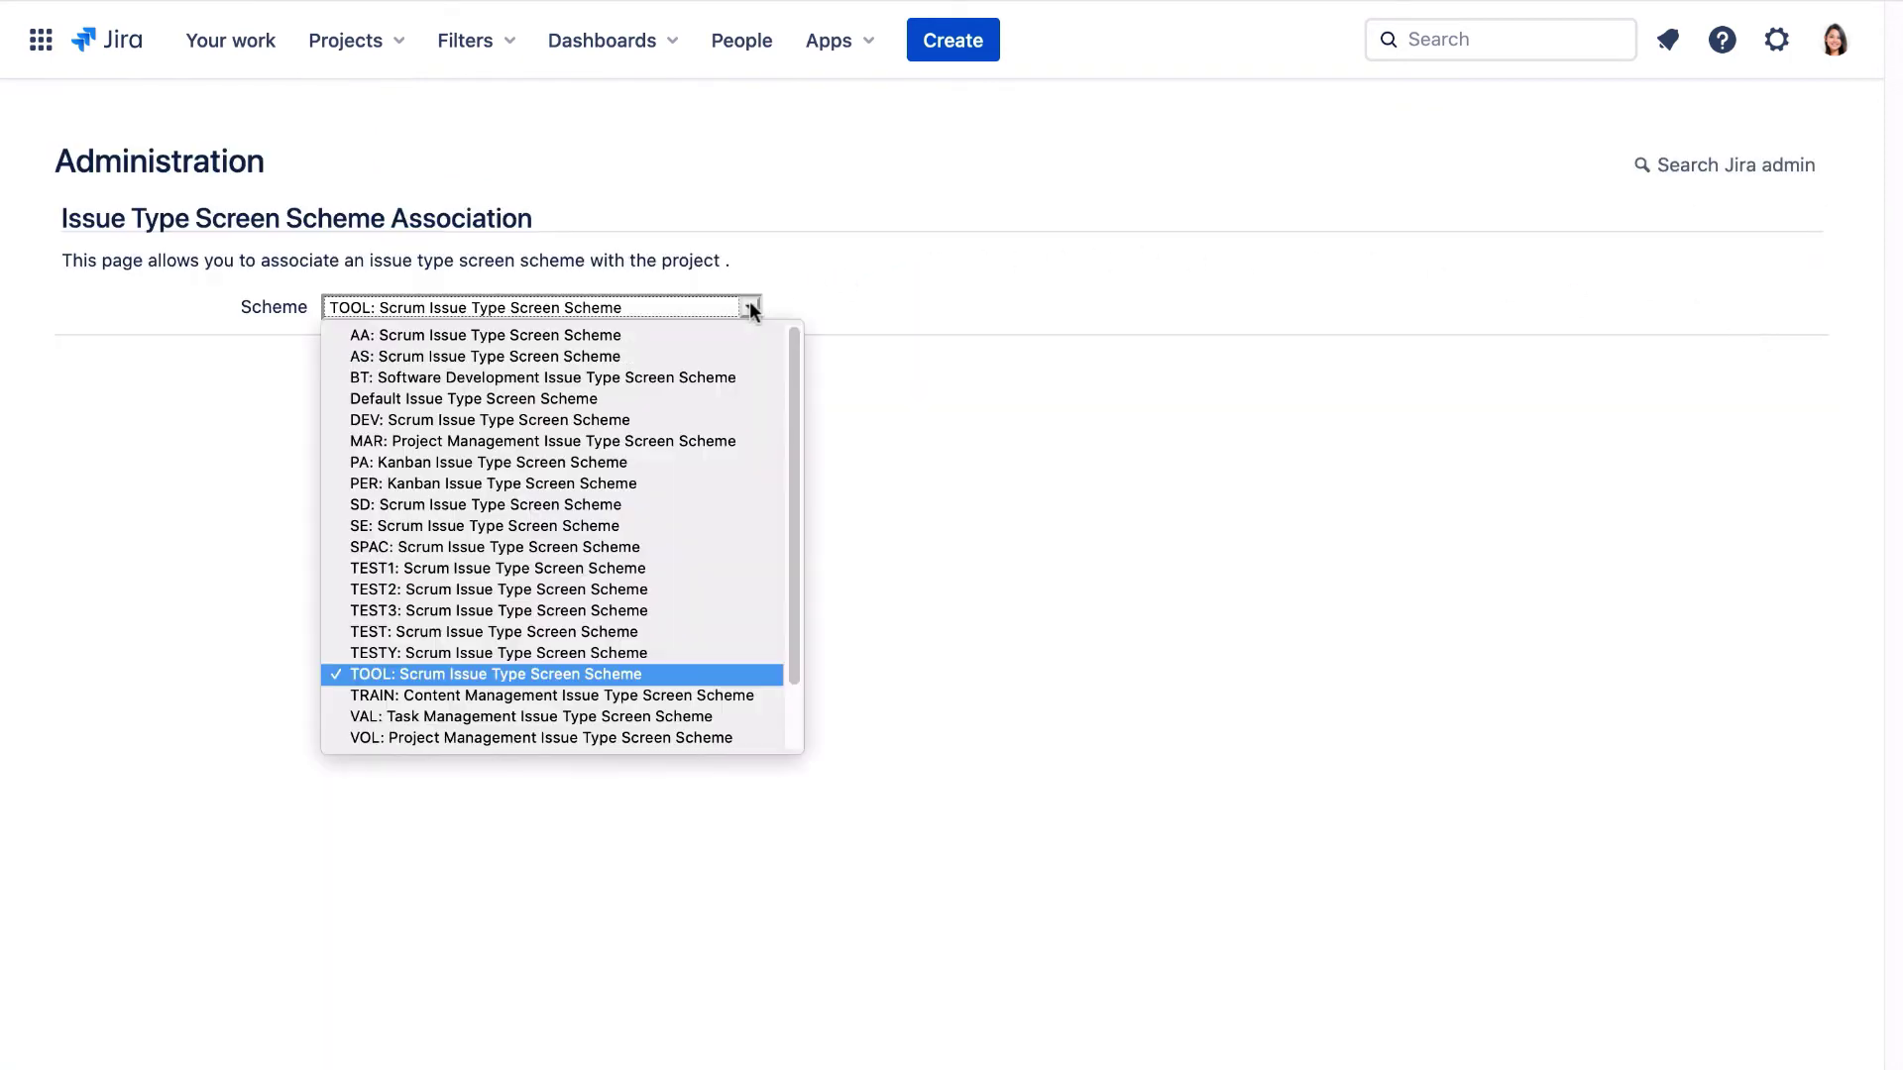
left_click(735, 418)
left_click(412, 389)
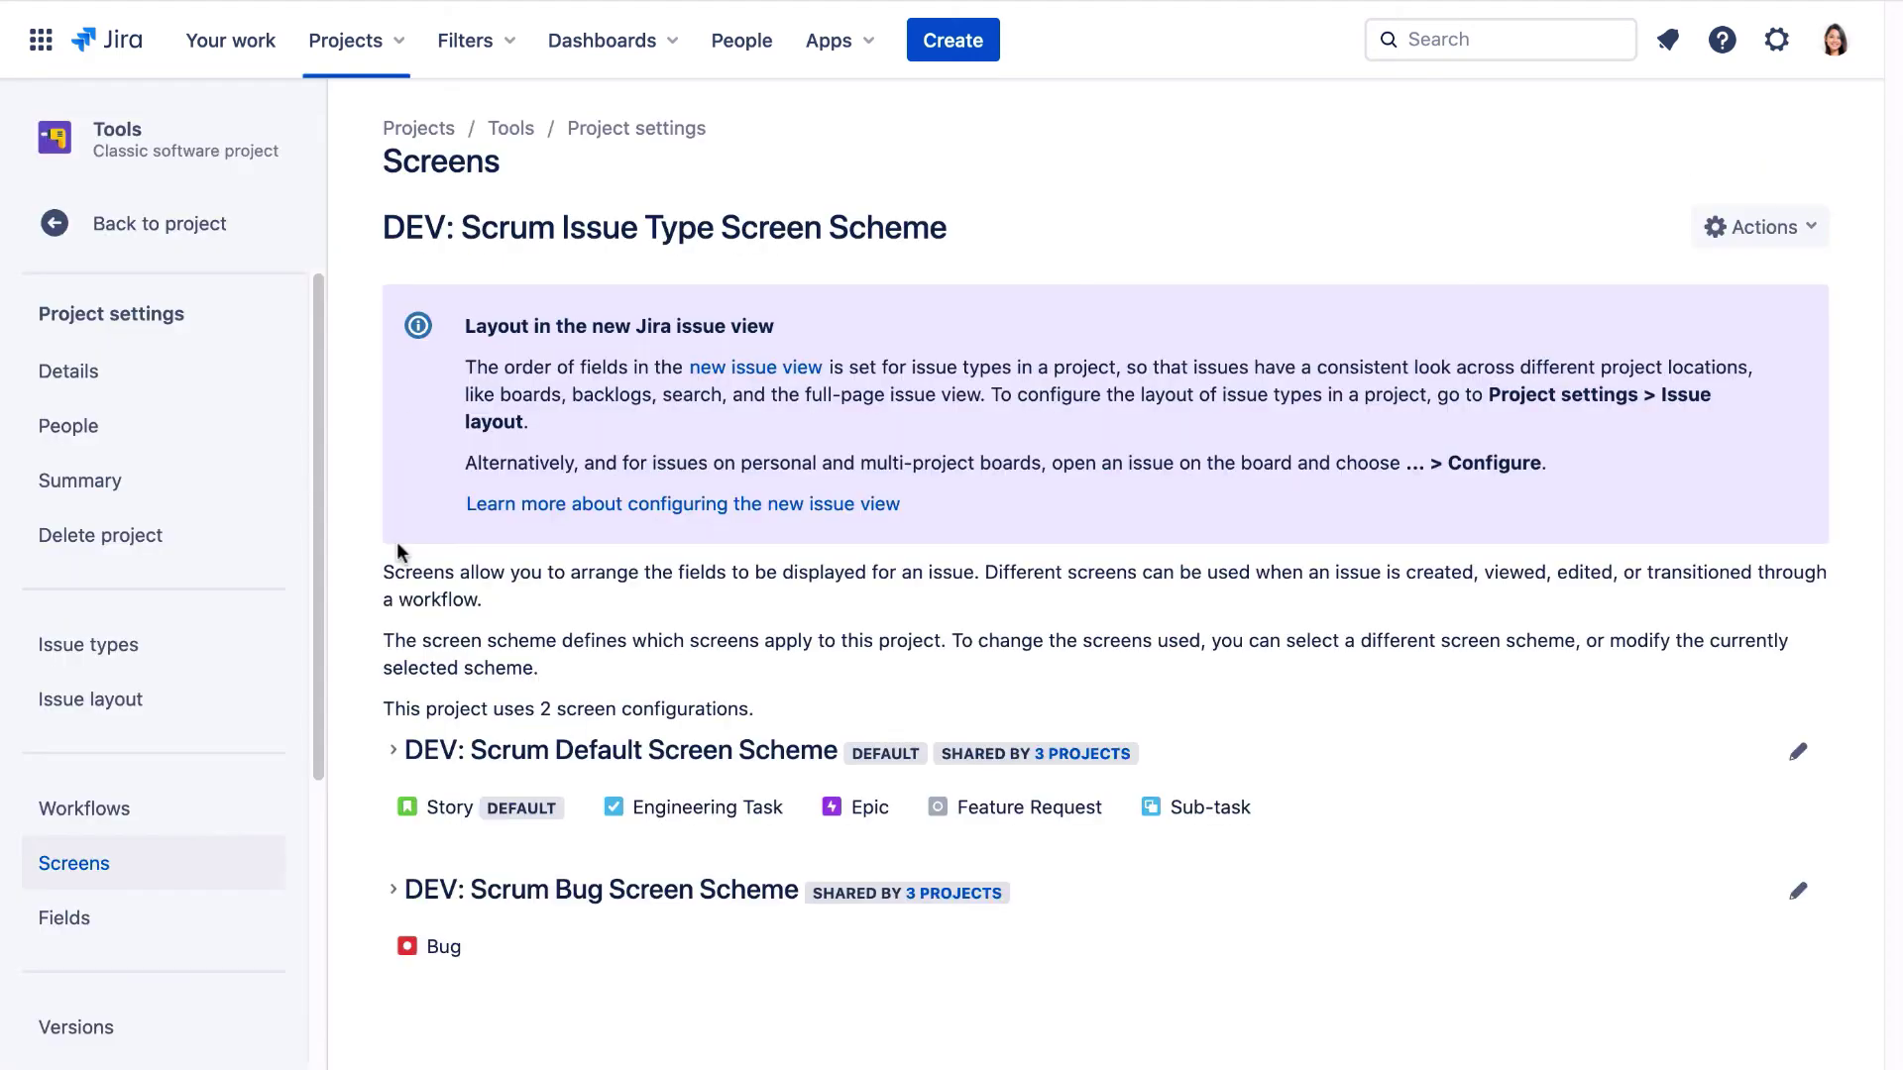
Step: Expand the DEV: Scrum Default Screen Scheme and DEV: Scrum Bug Screen Scheme details
left_click(402, 754)
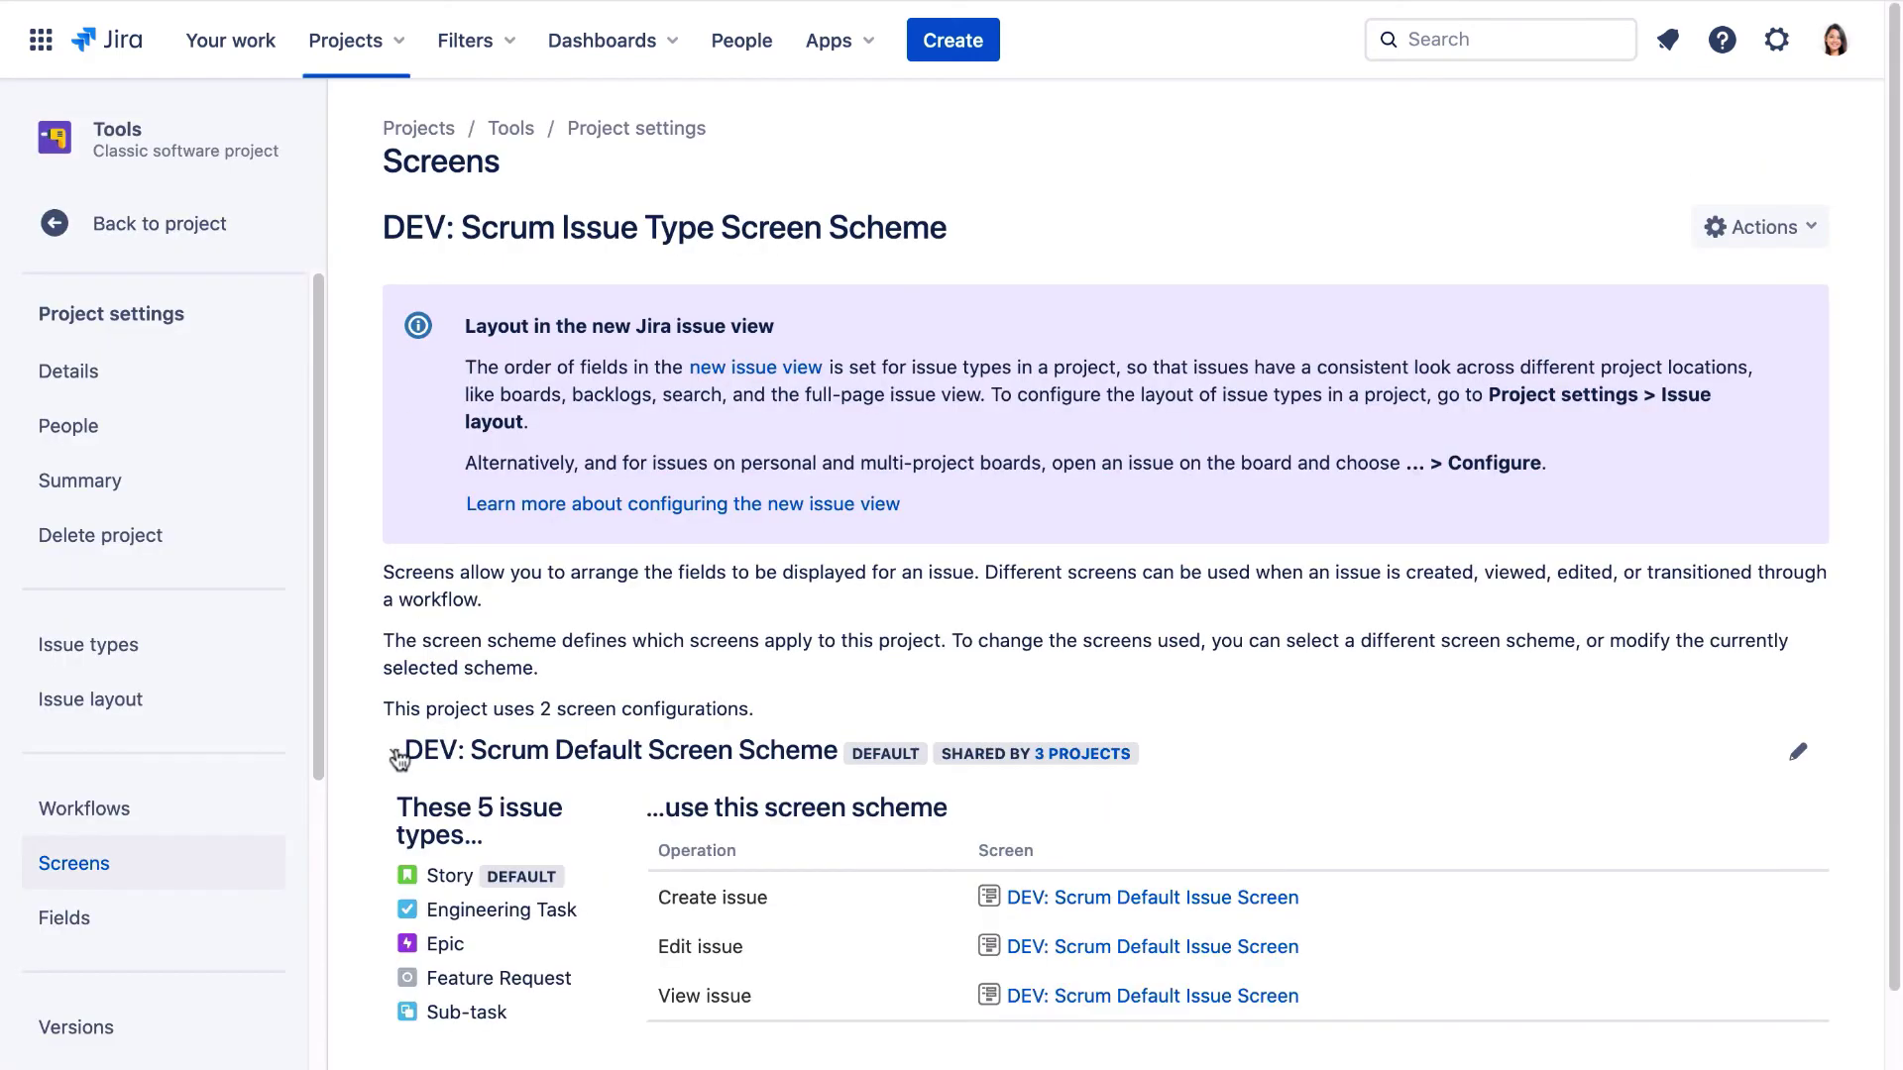
scroll(396, 753, "down", 1)
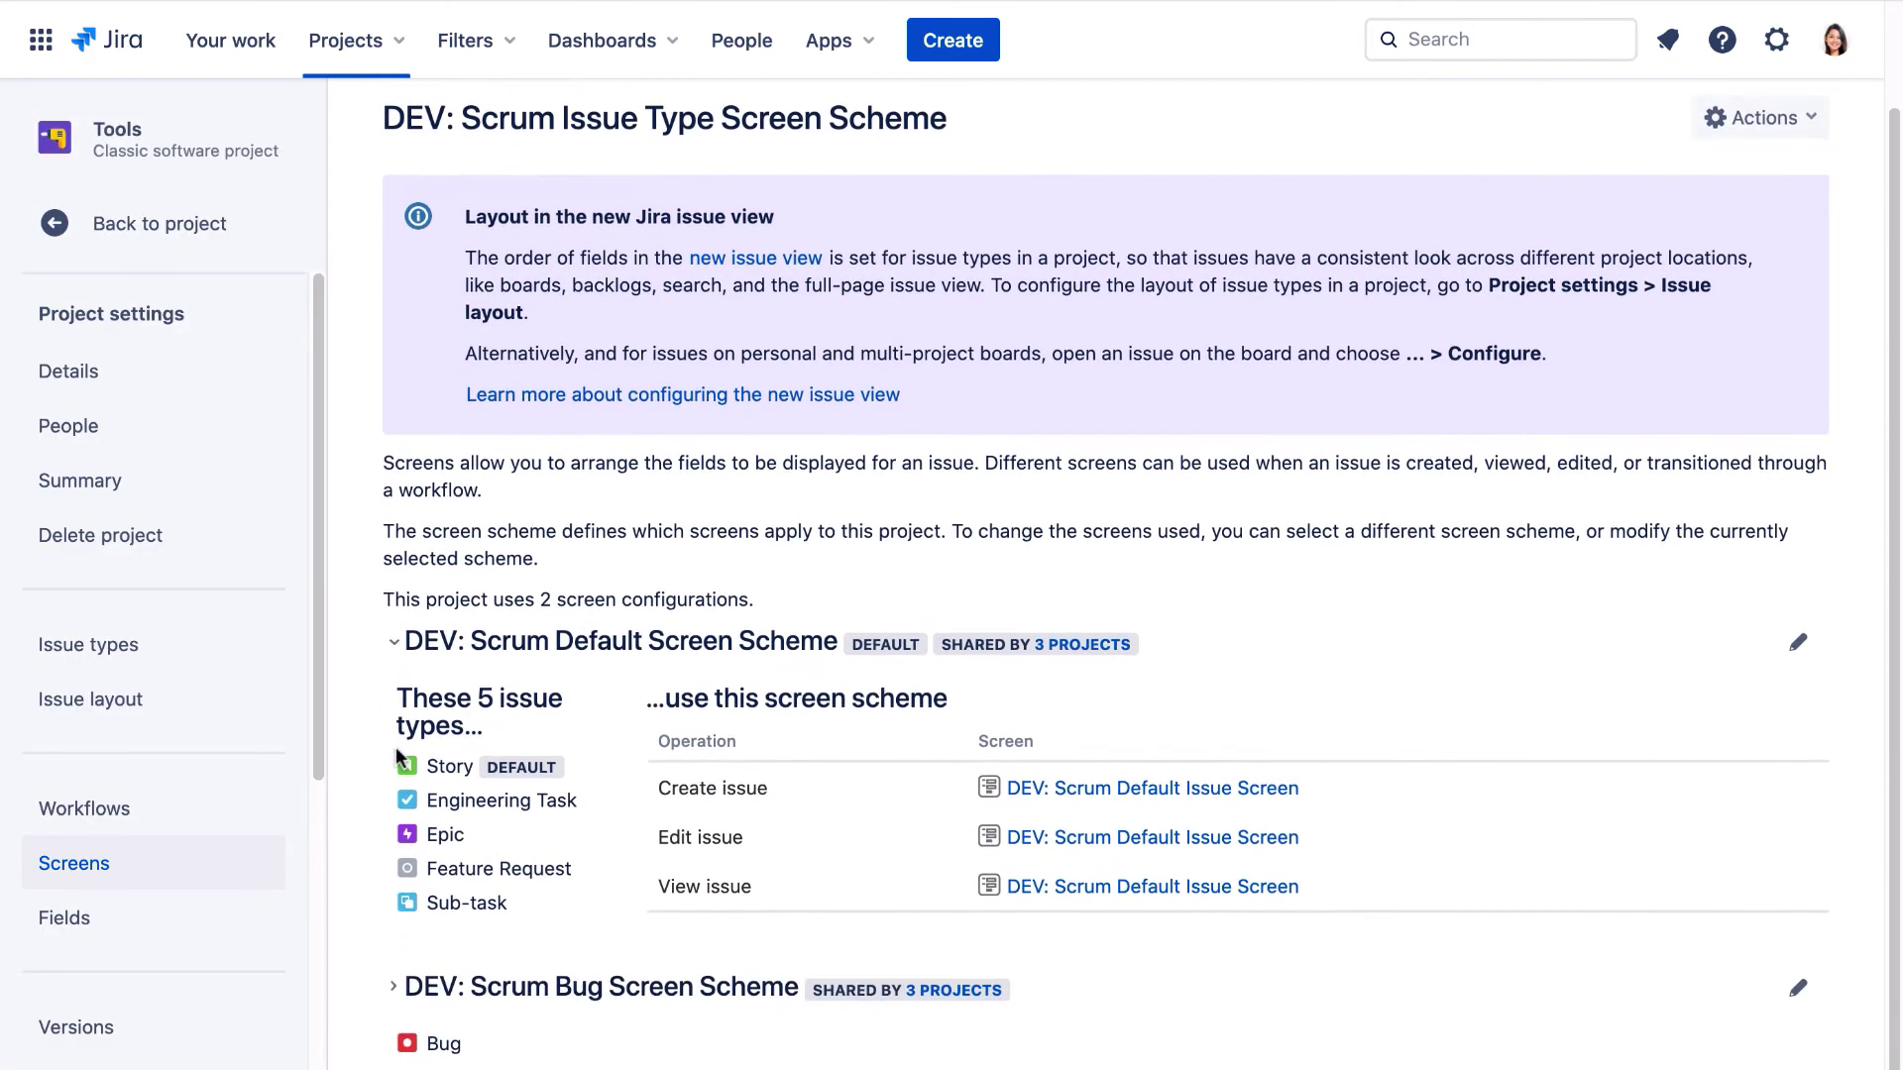
left_click(395, 988)
scroll(549, 876, "down", 2)
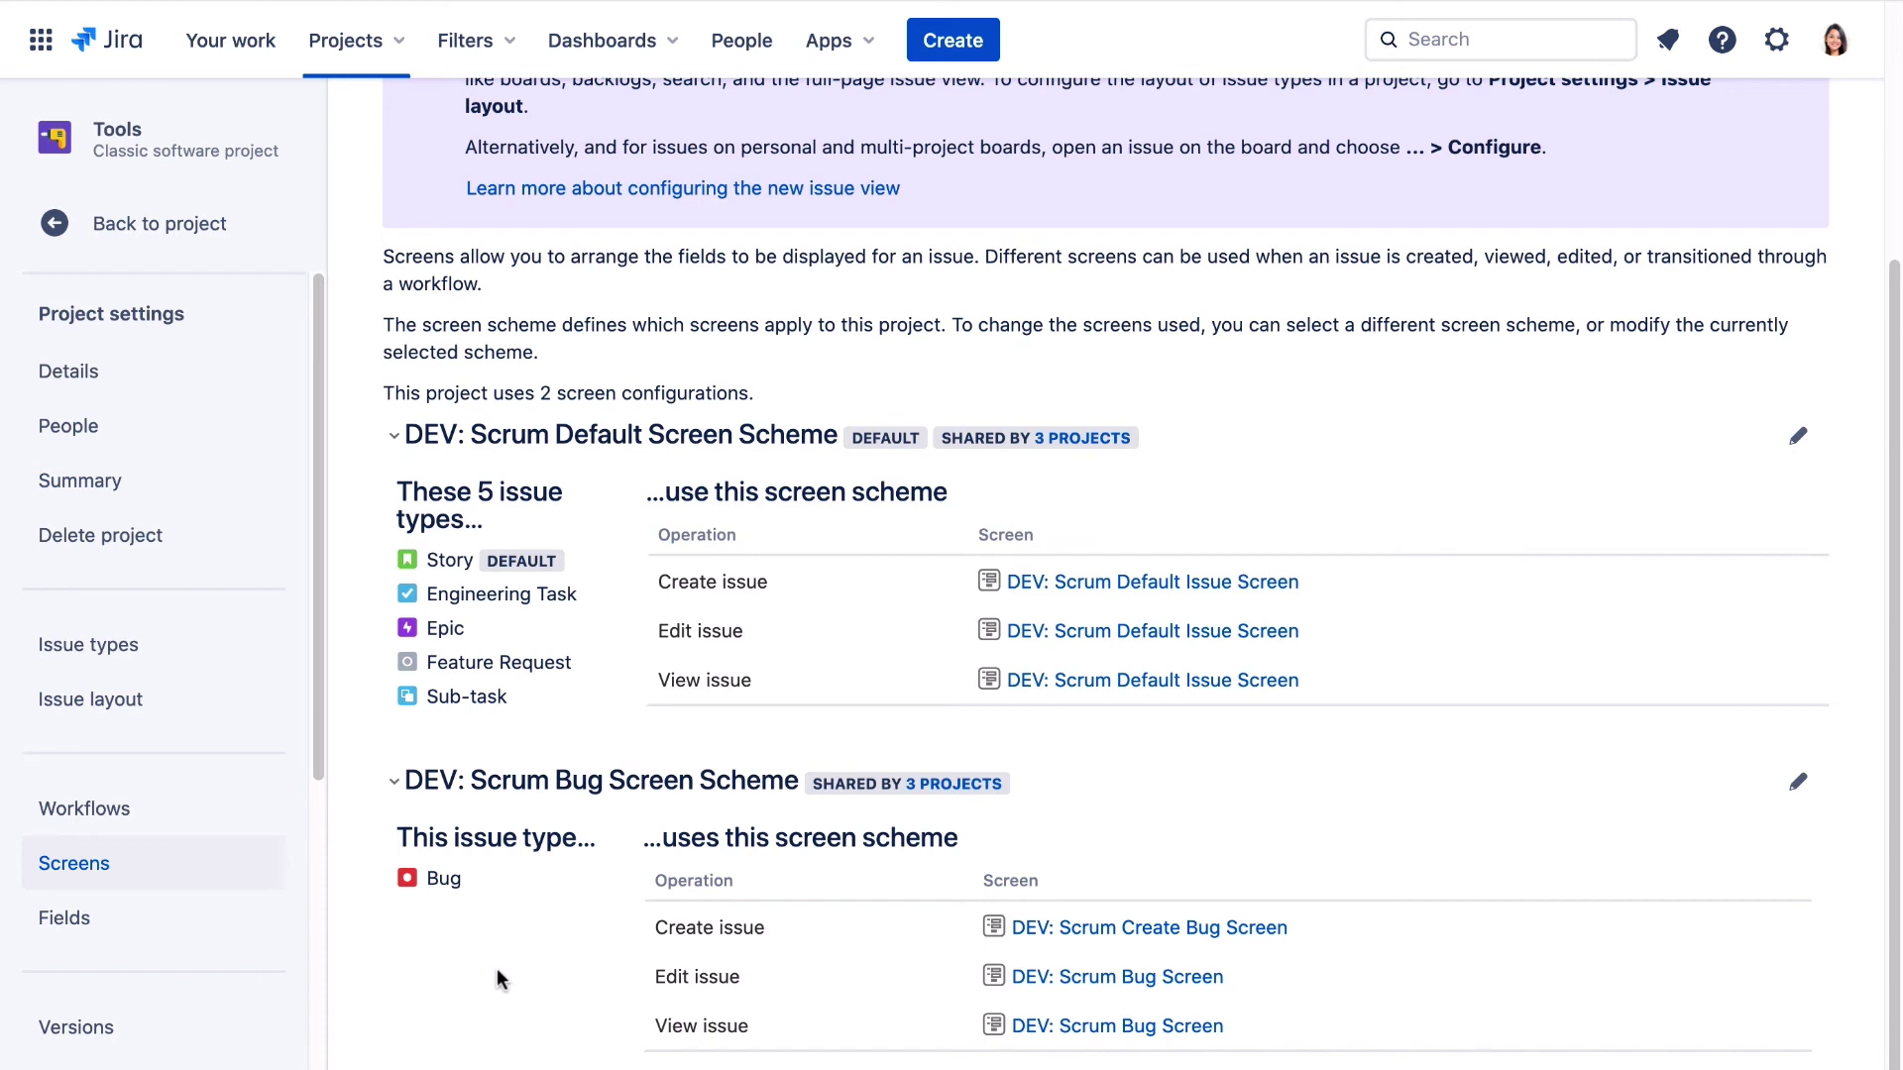
Step: Associate the DEV Field Configuration Scheme with the Tools project, replacing System Default Field Configuration
left_click(97, 925)
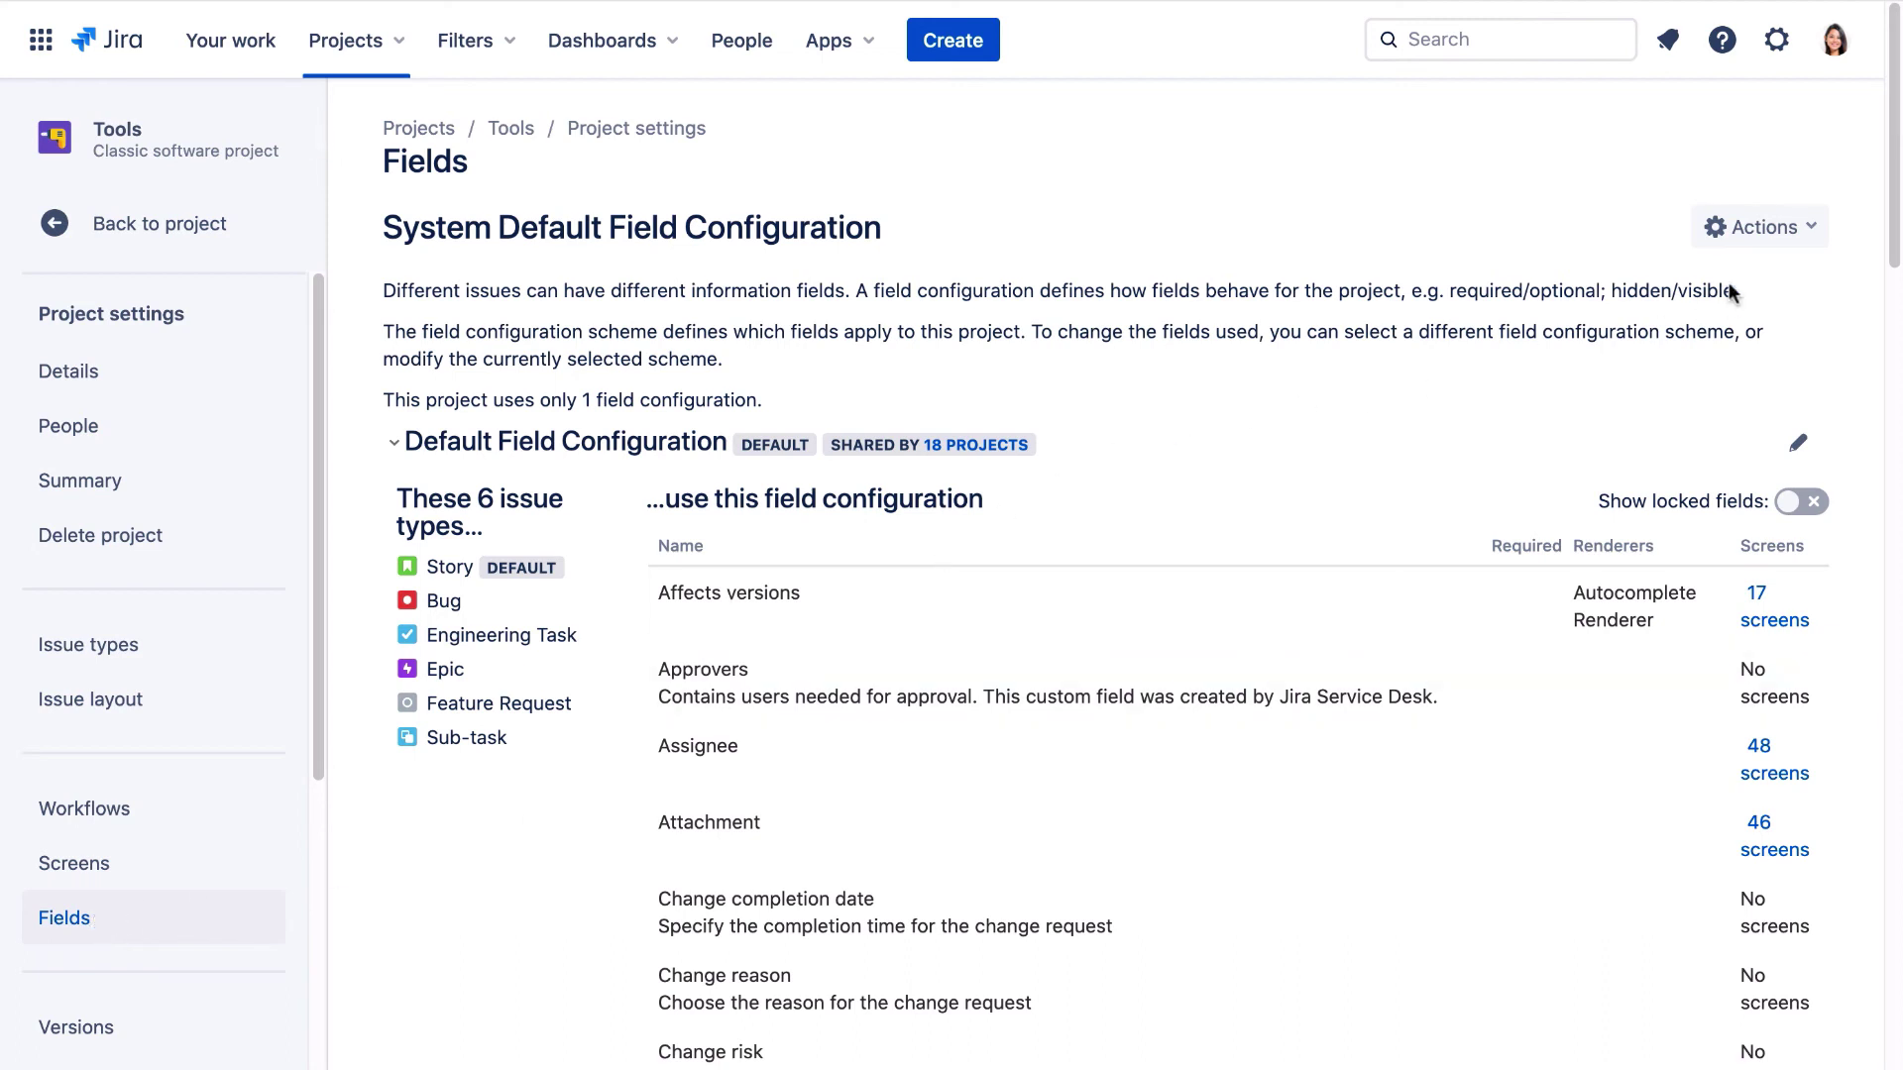
left_click(1783, 244)
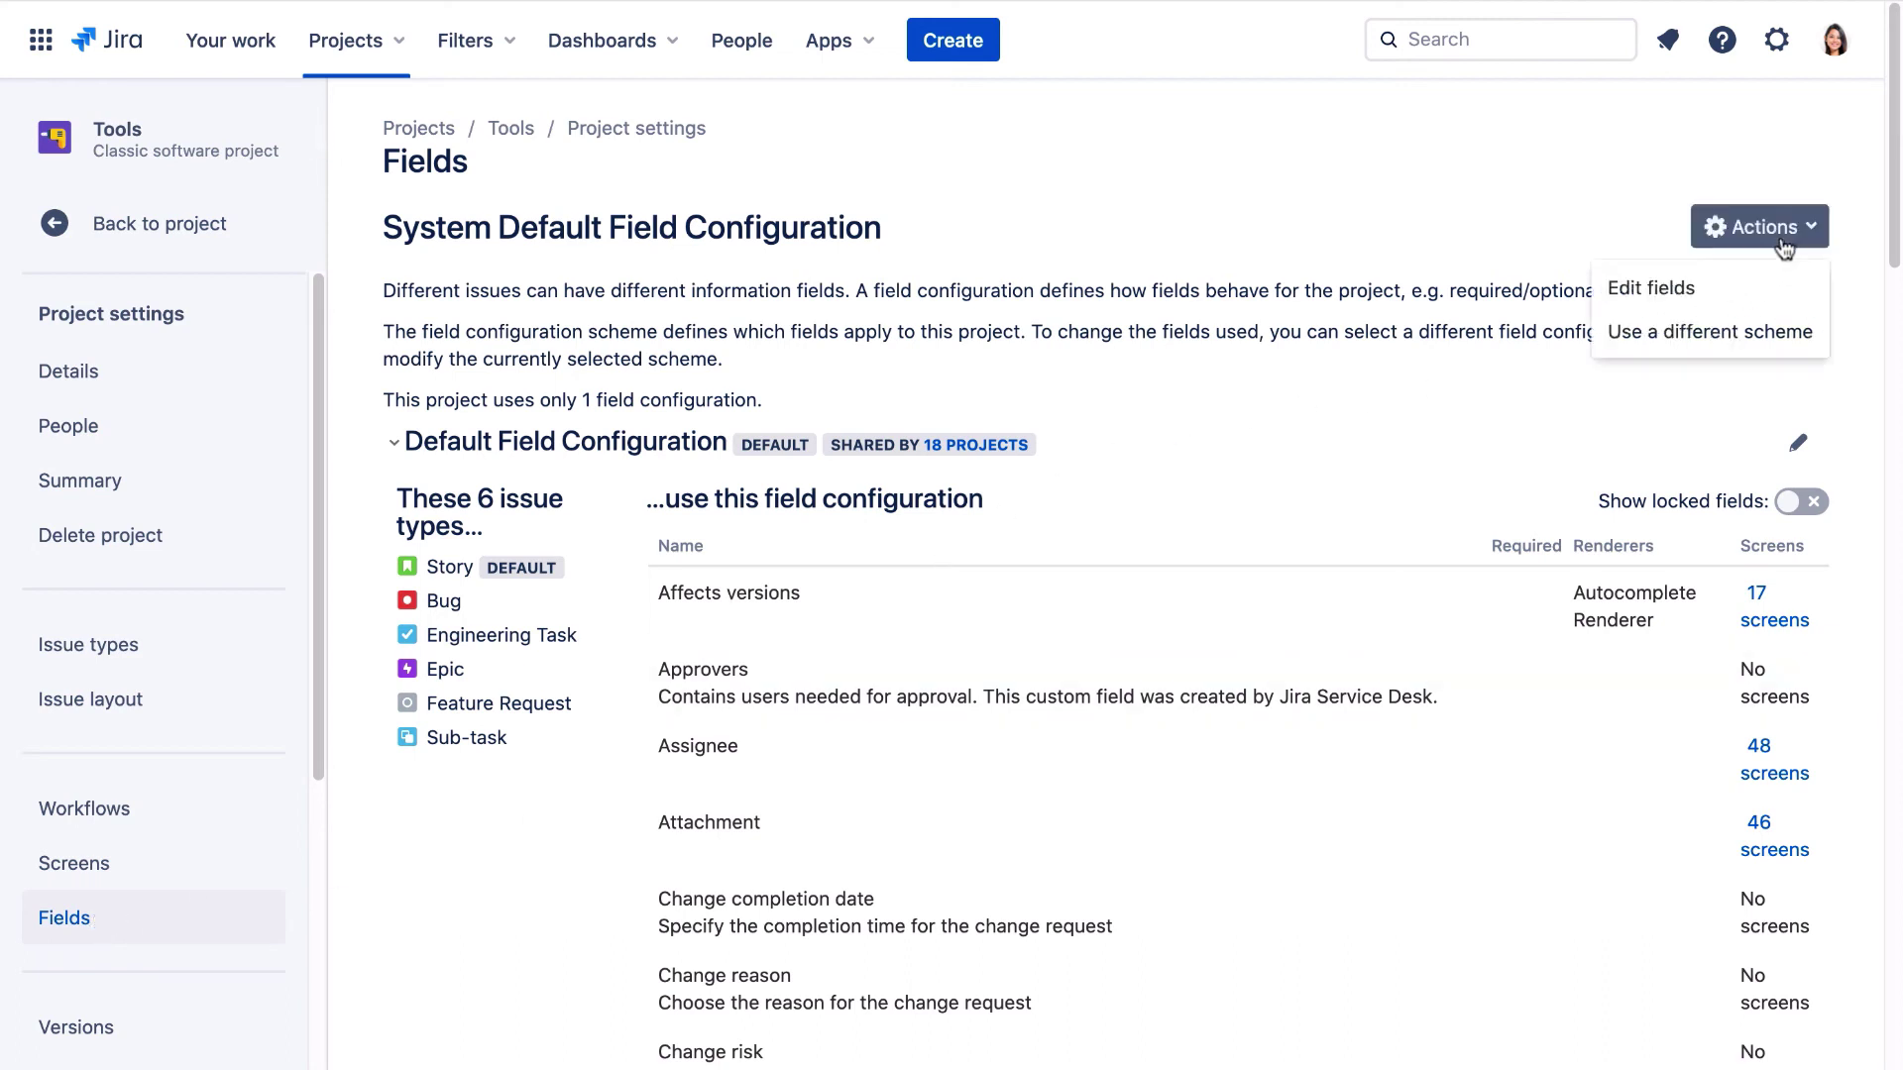
left_click(1737, 332)
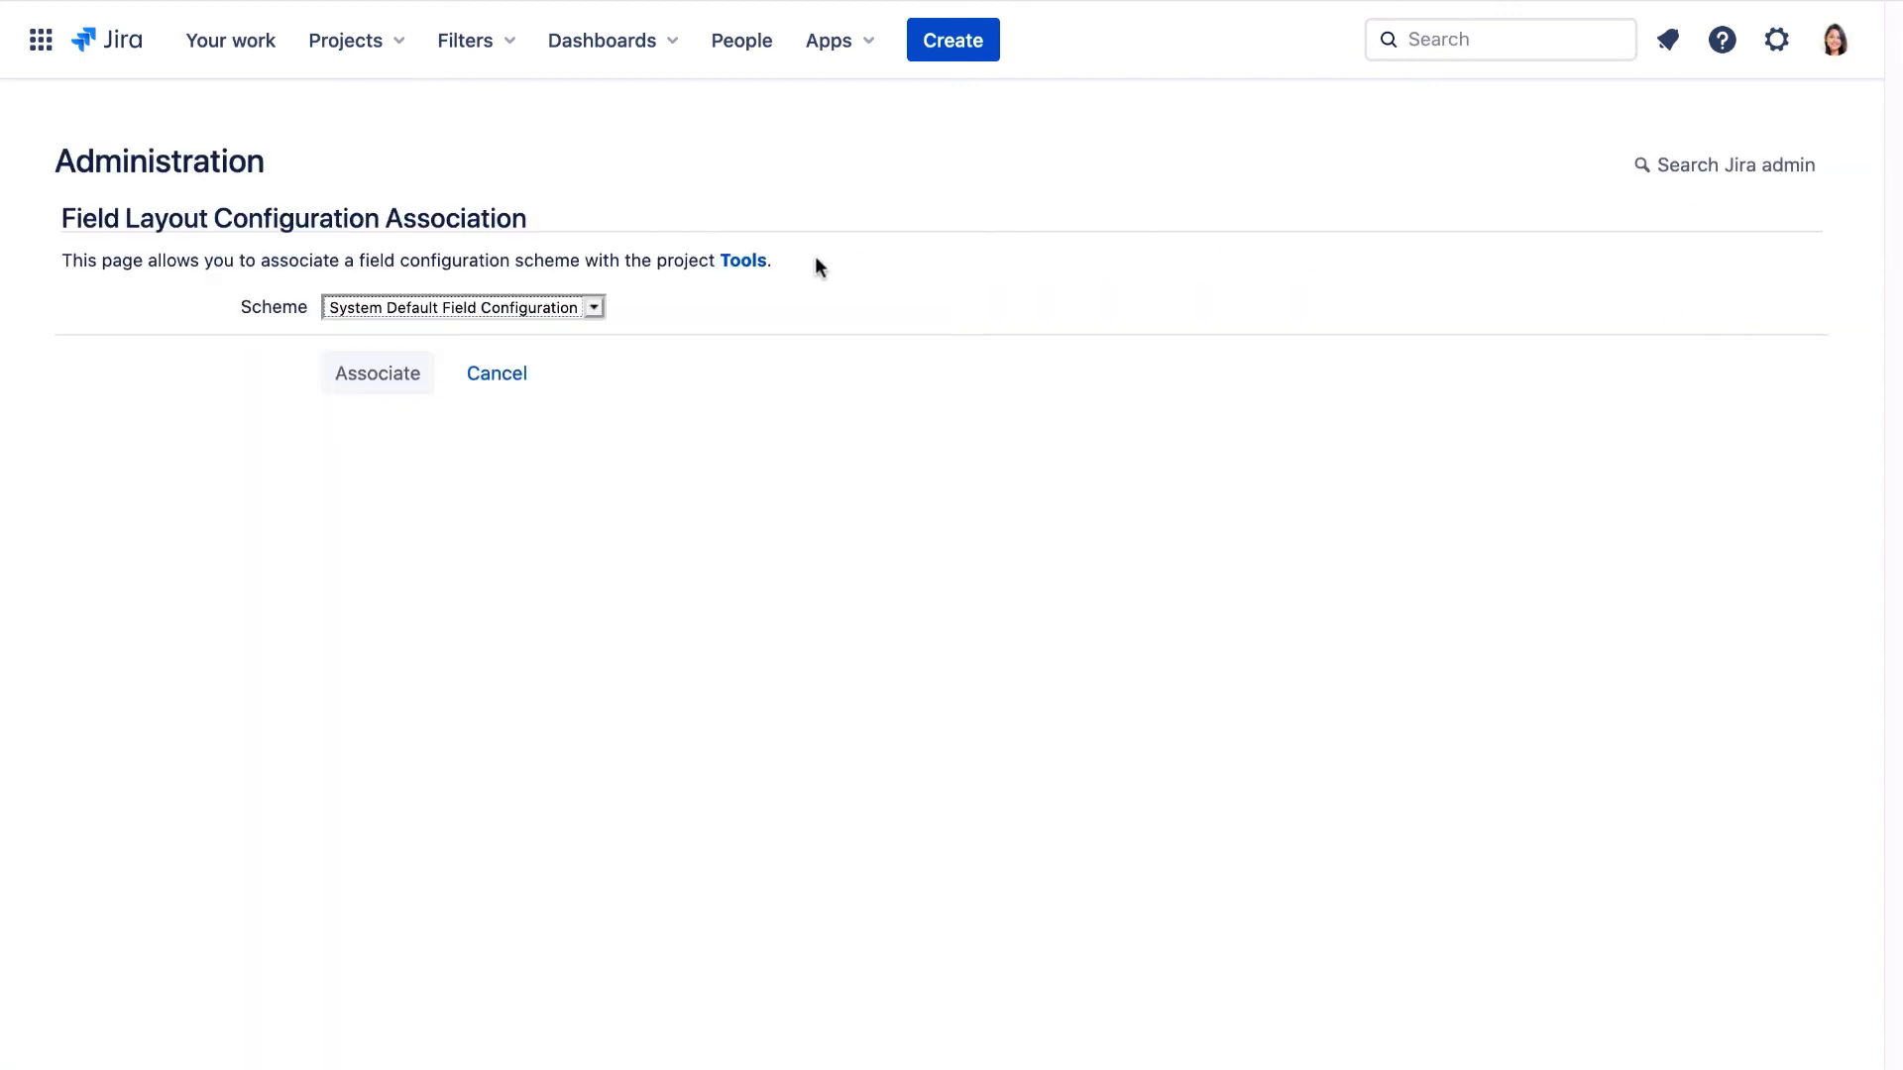
left_click(594, 309)
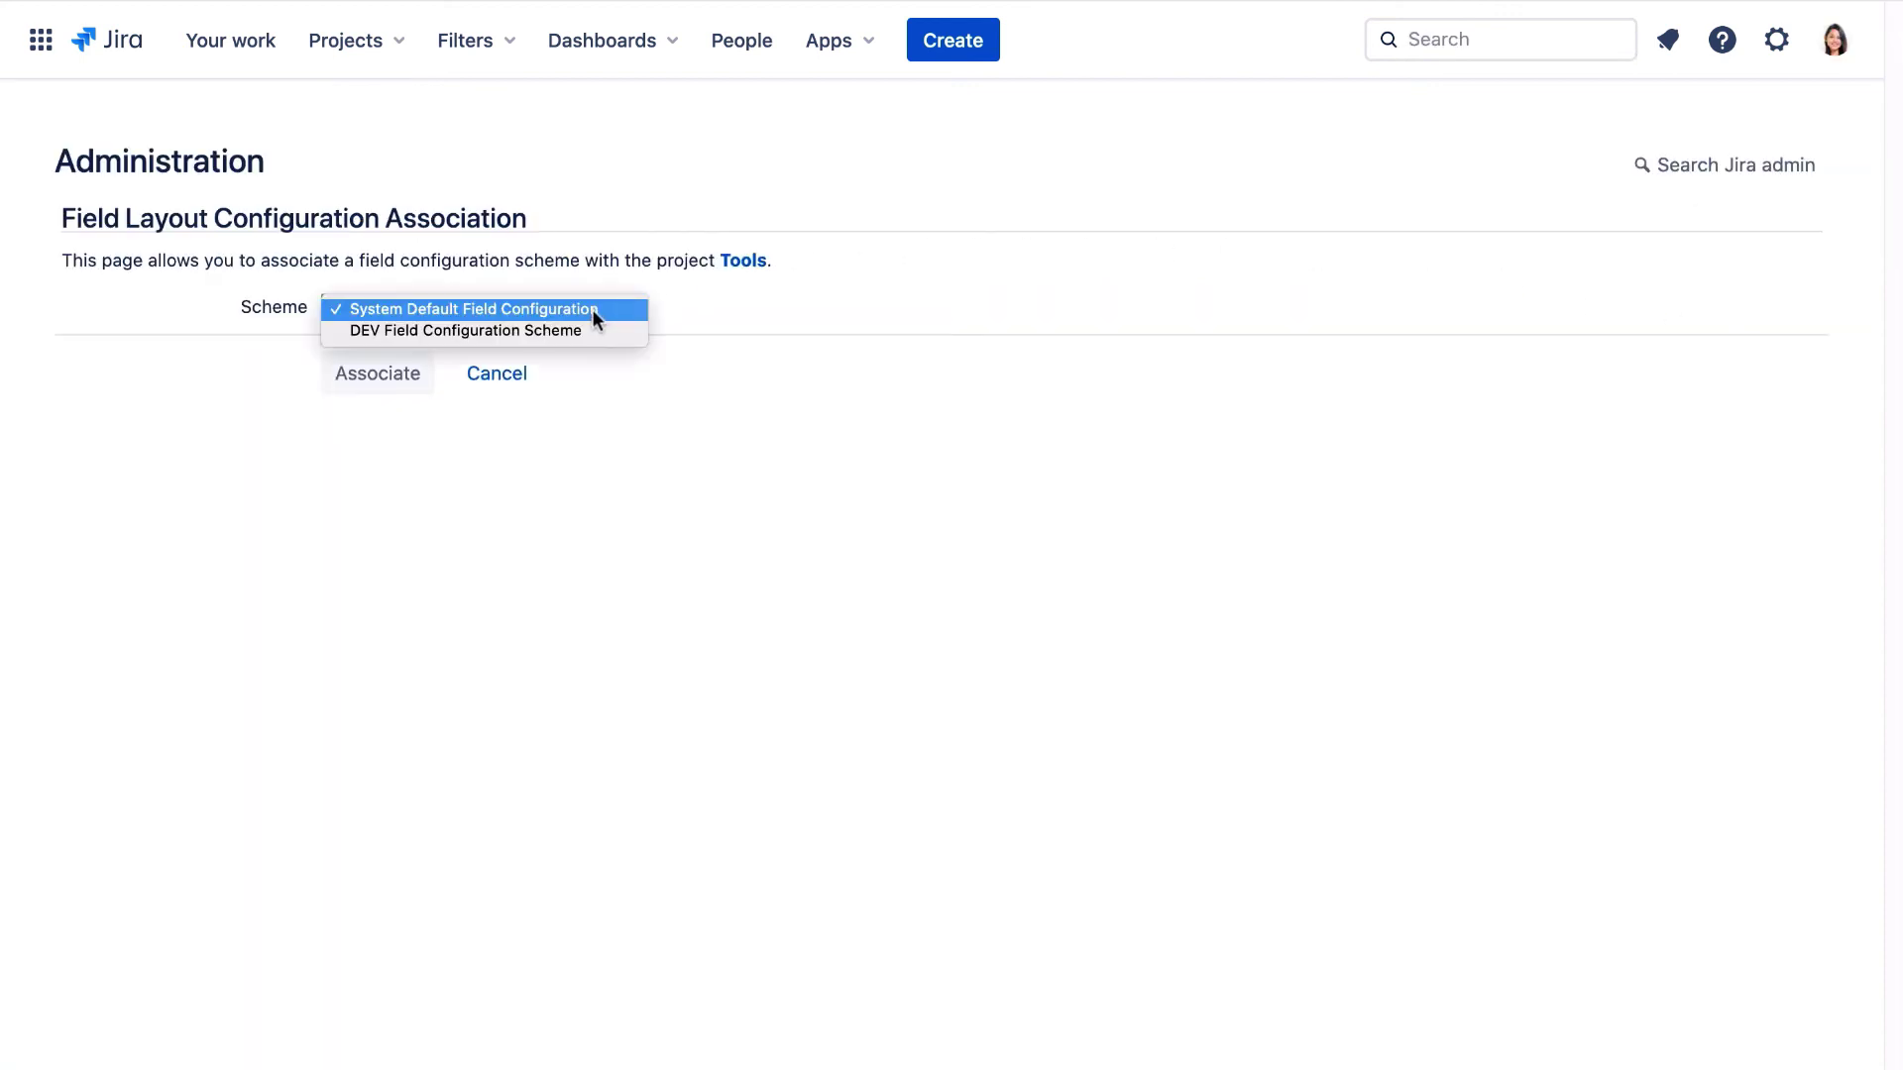
left_click(590, 330)
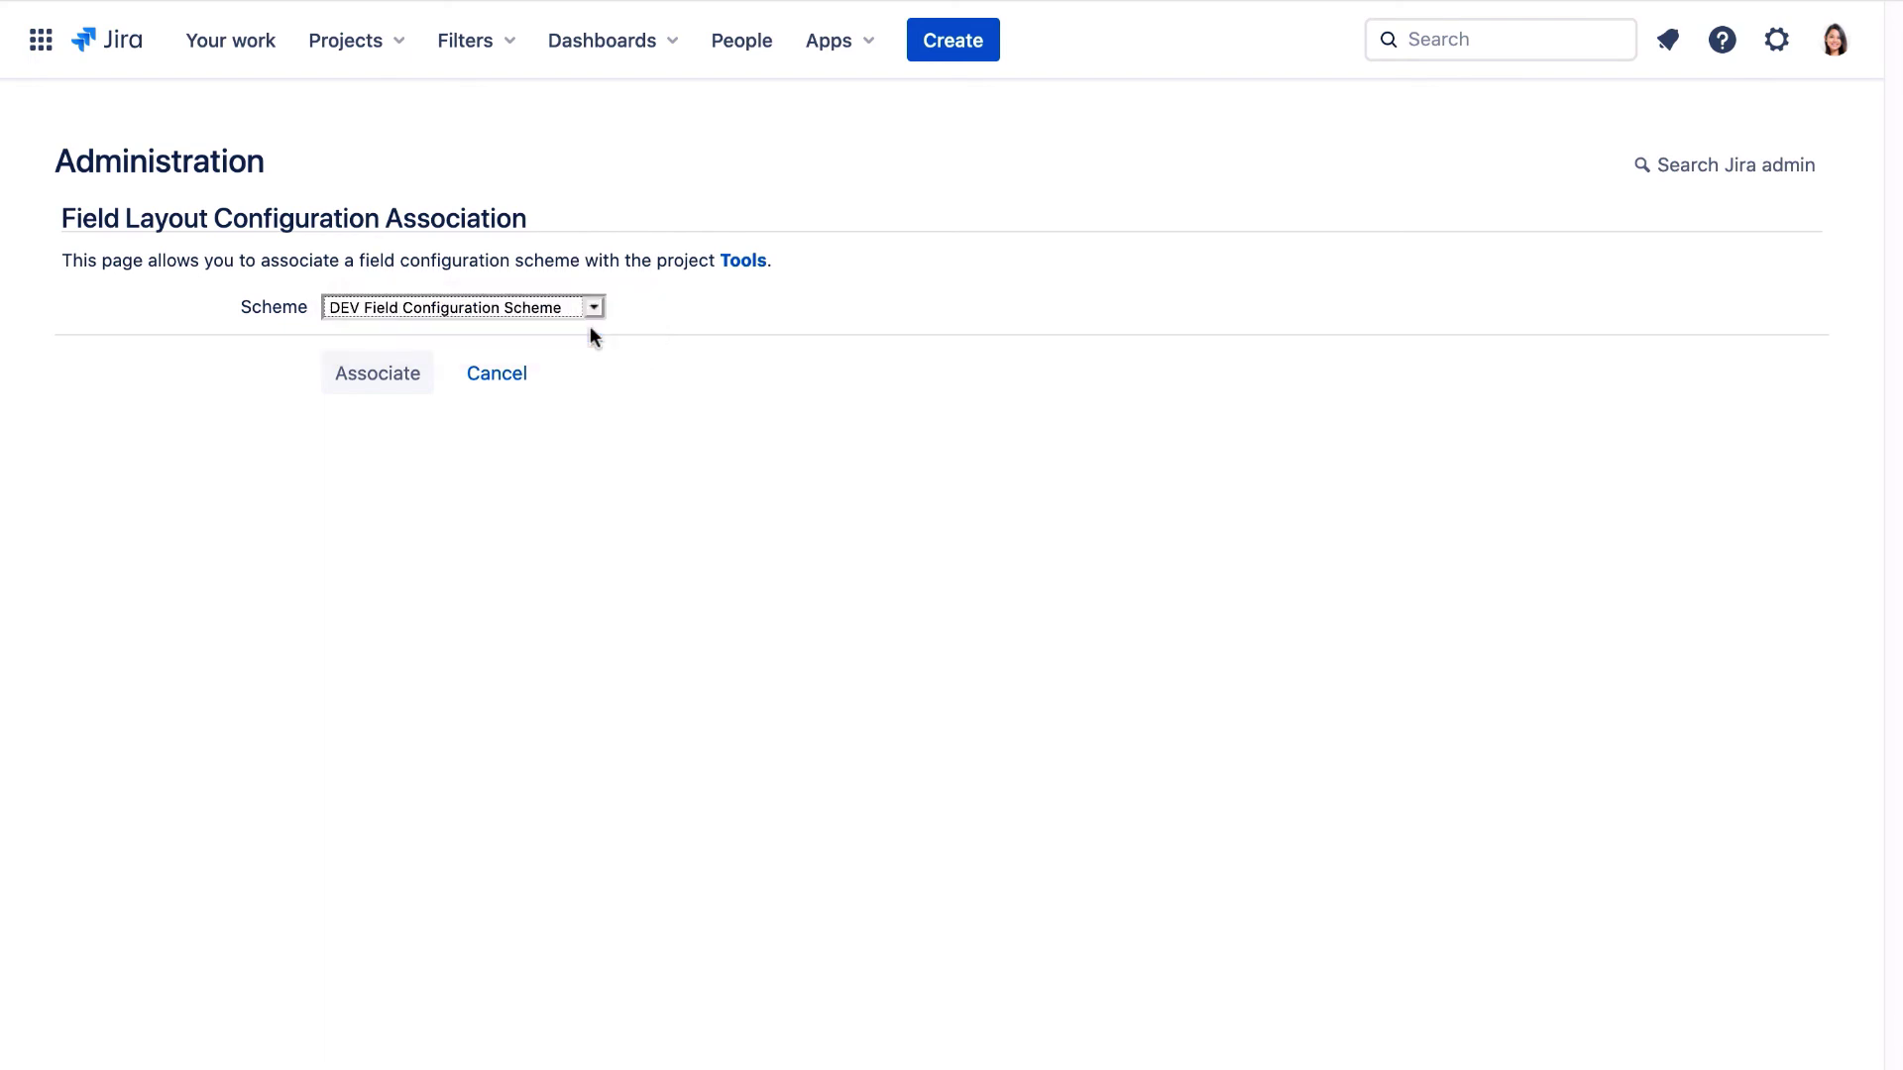
left_click(400, 386)
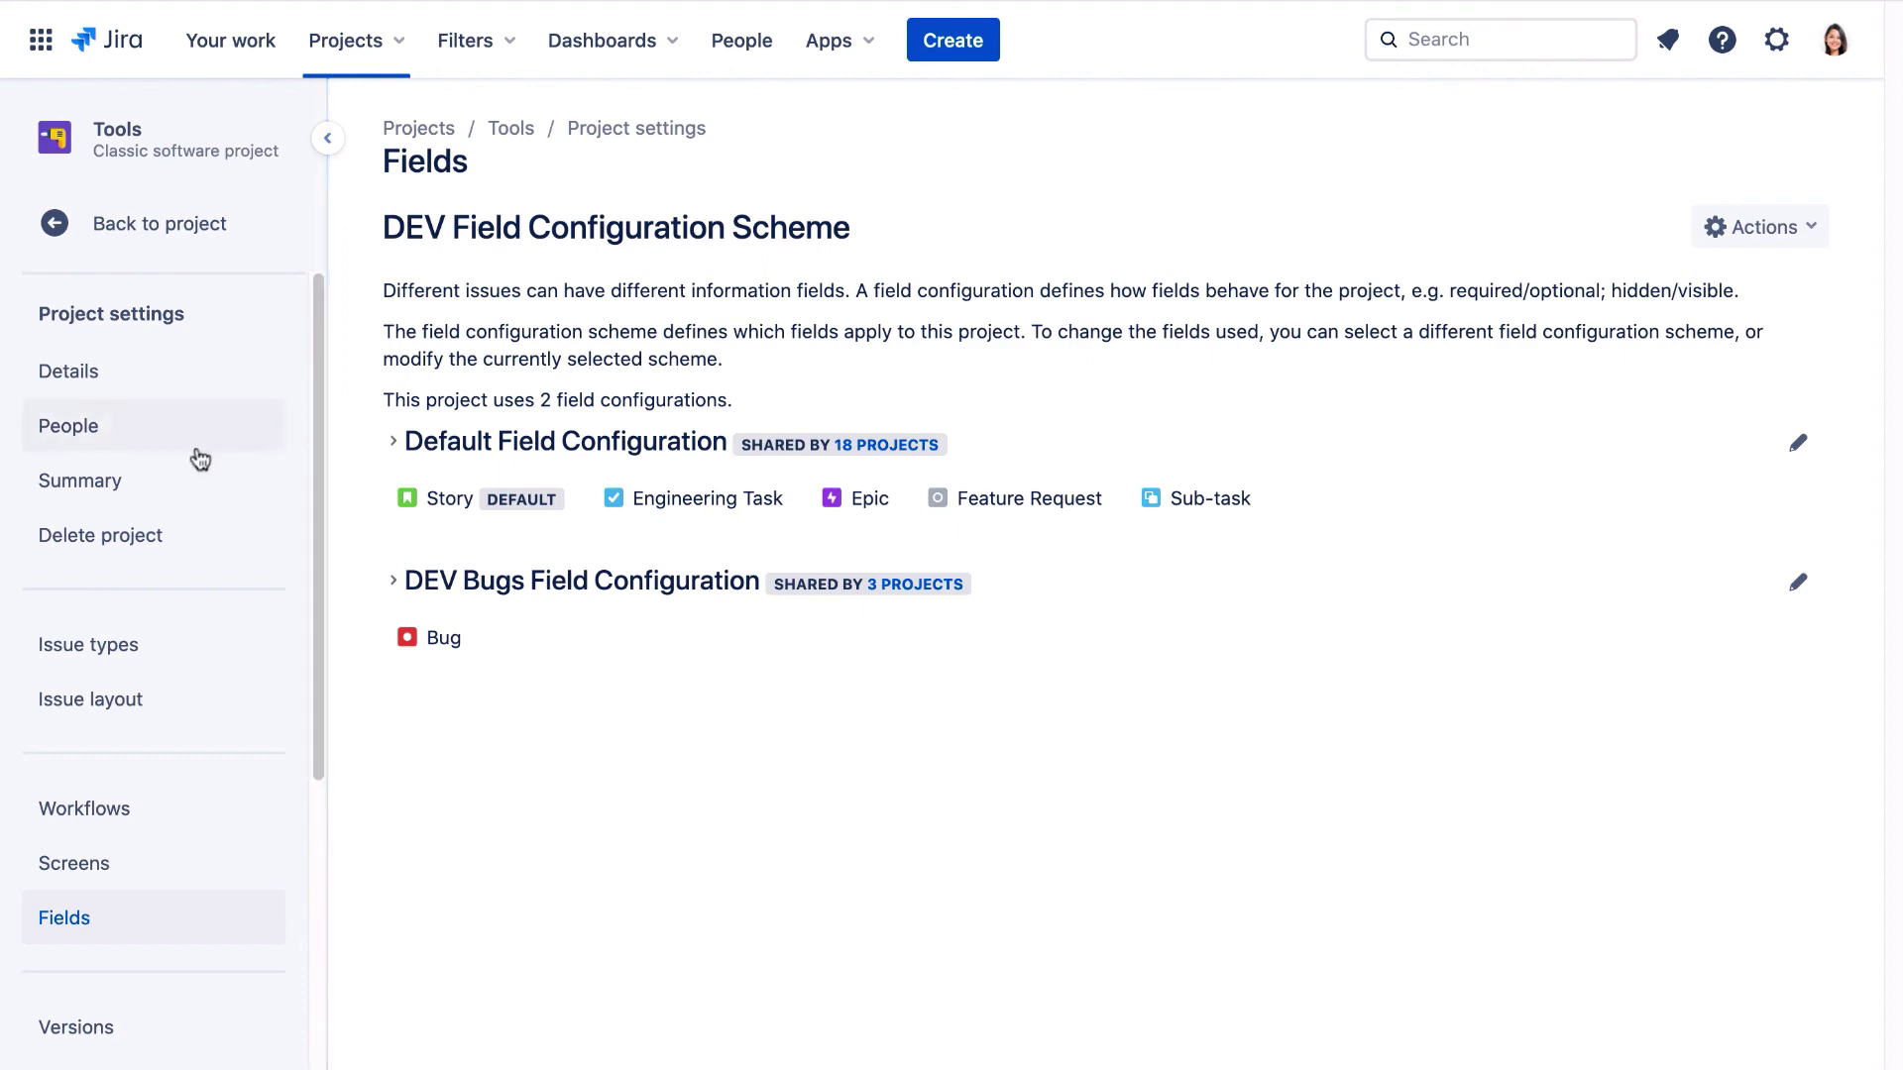
Step: Review the Tools project Summary, confirming DEV workflow, screen, field, permission and notification schemes
left_click(135, 494)
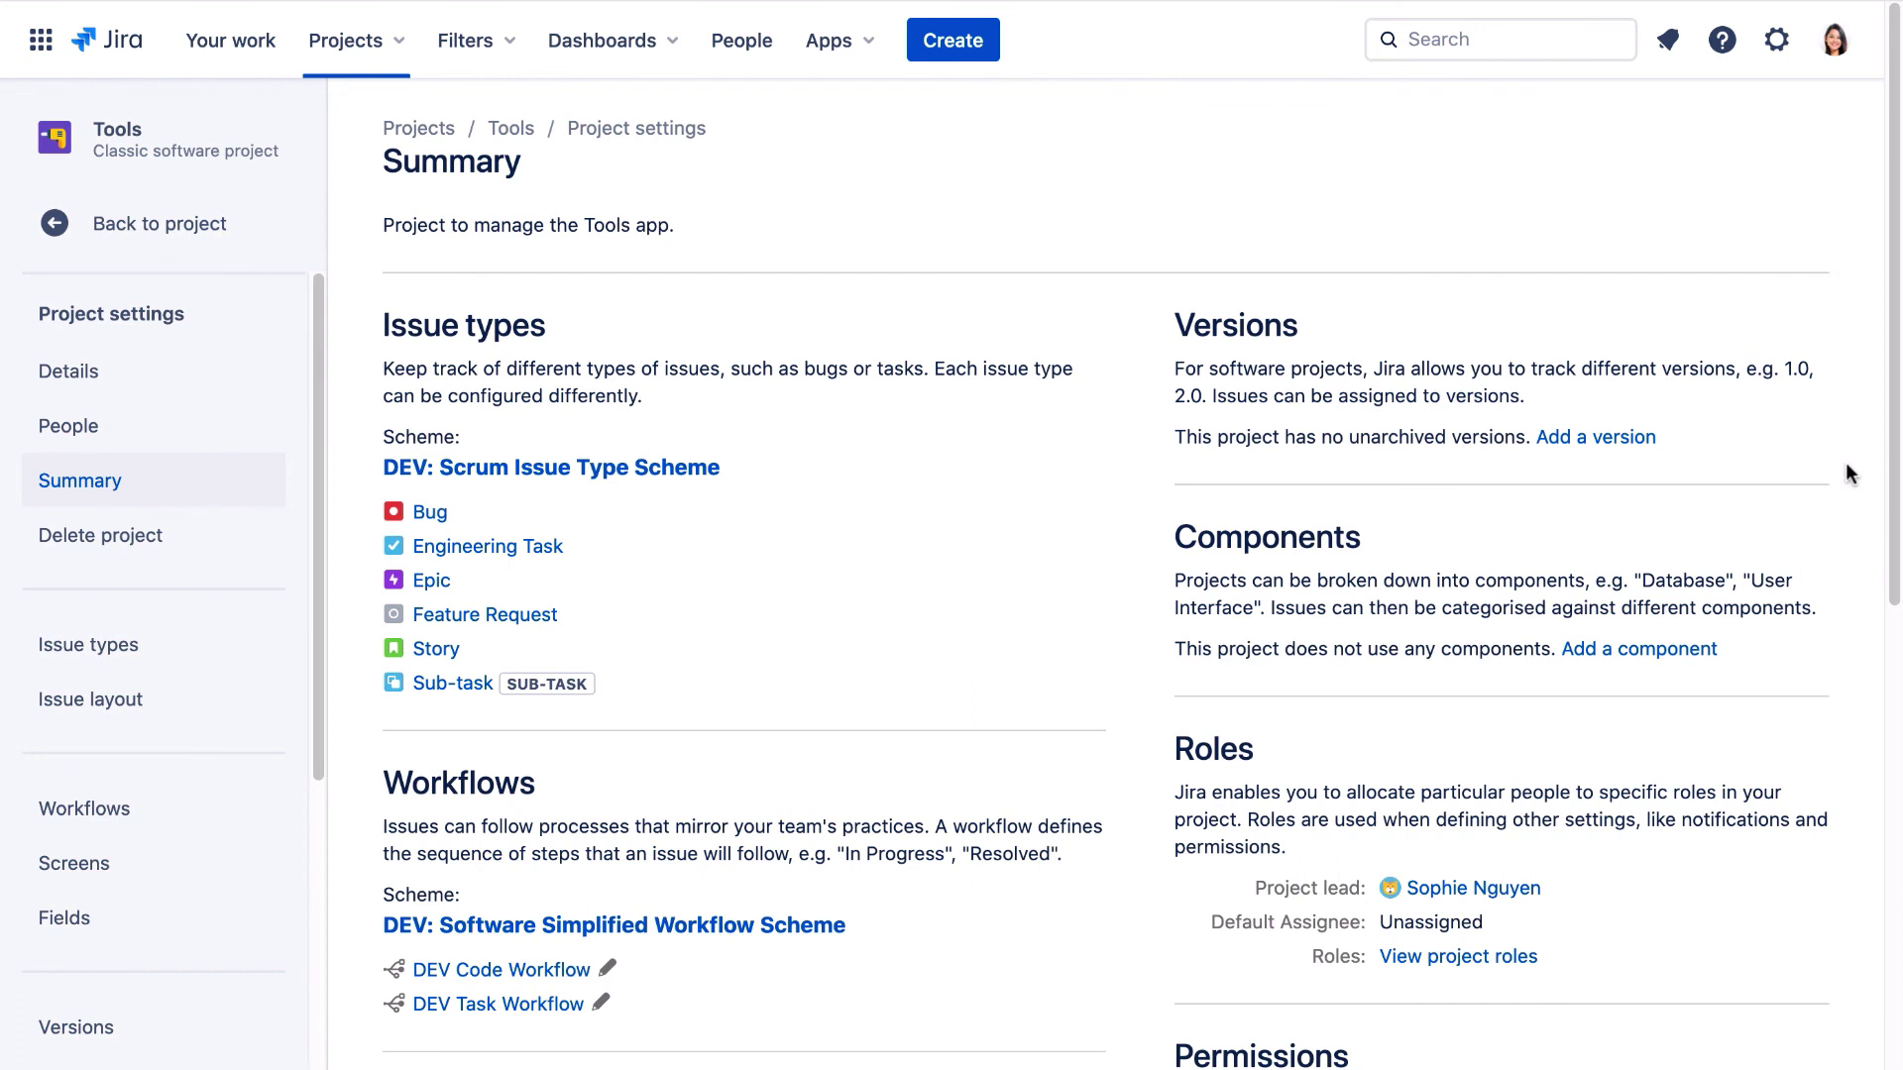
scroll(1845, 462, "down", 5)
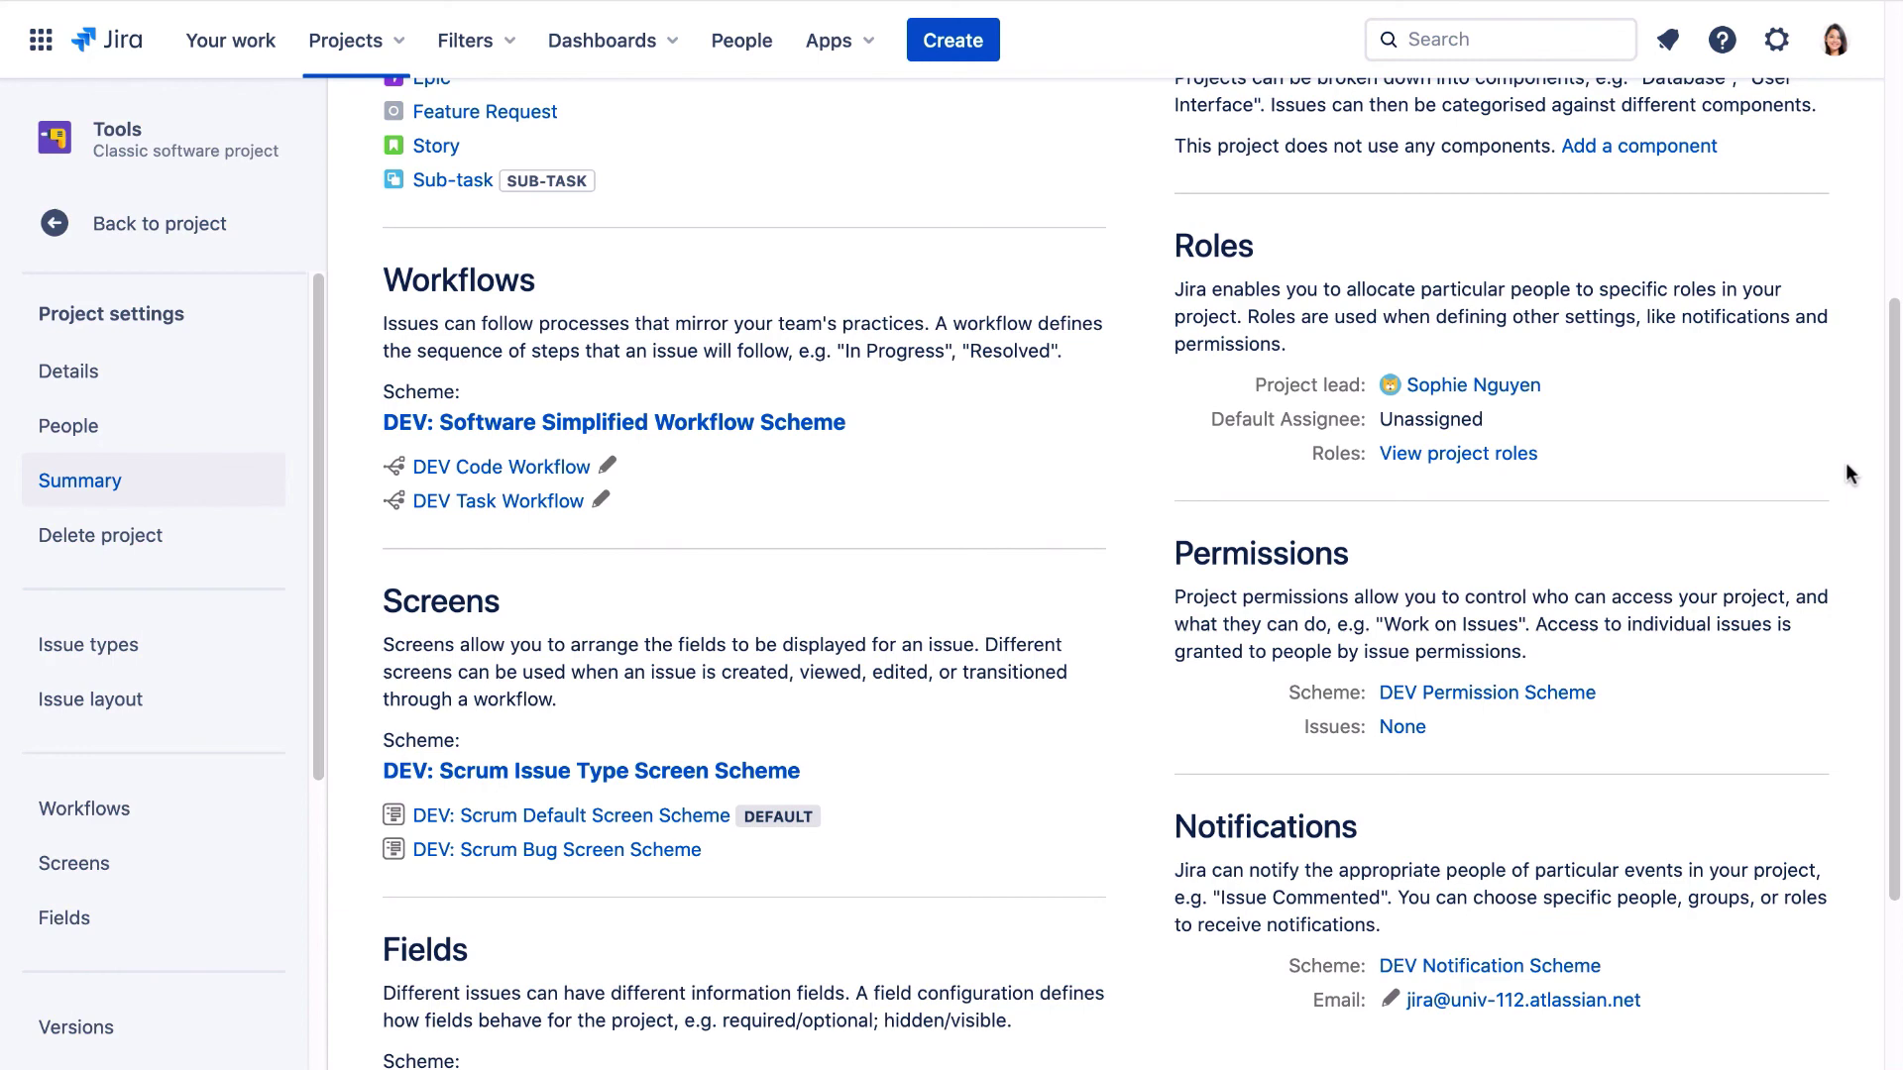
scroll(1846, 464, "down", 2)
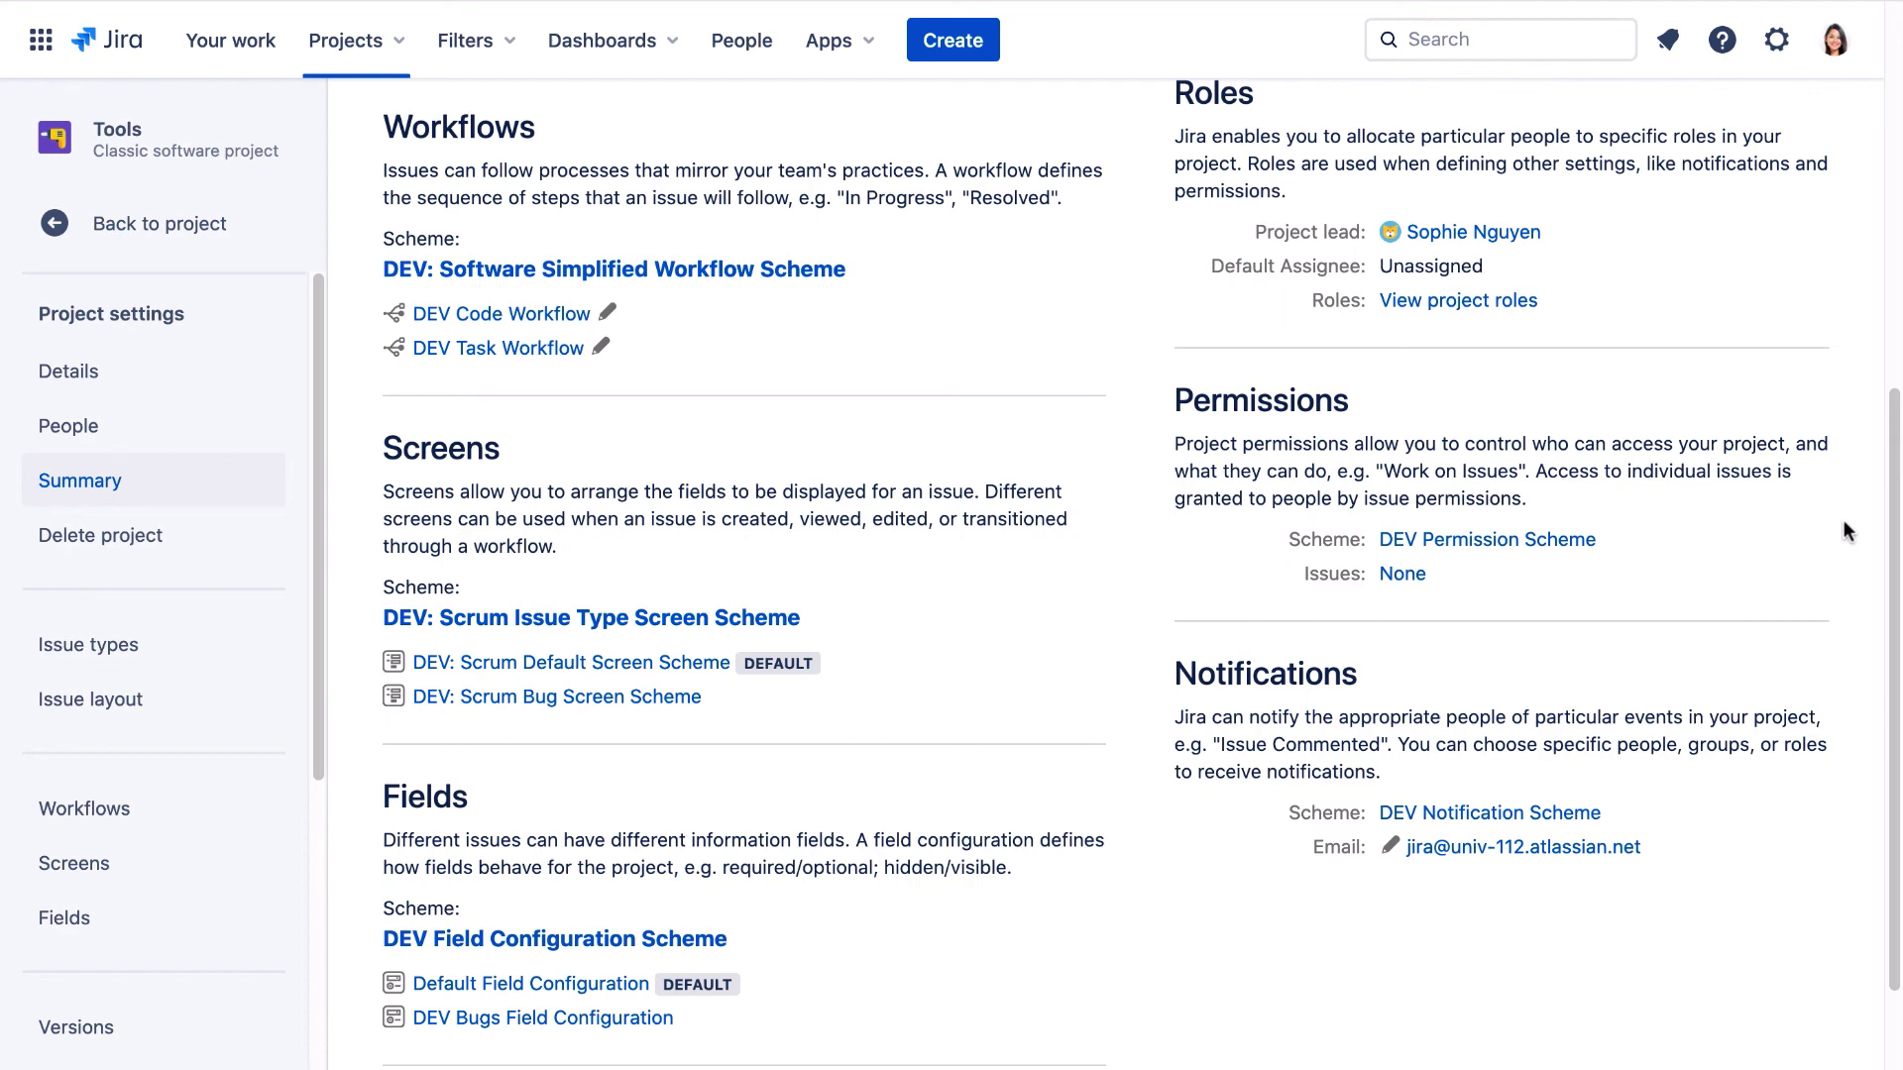
scroll(1844, 530, "down", 3)
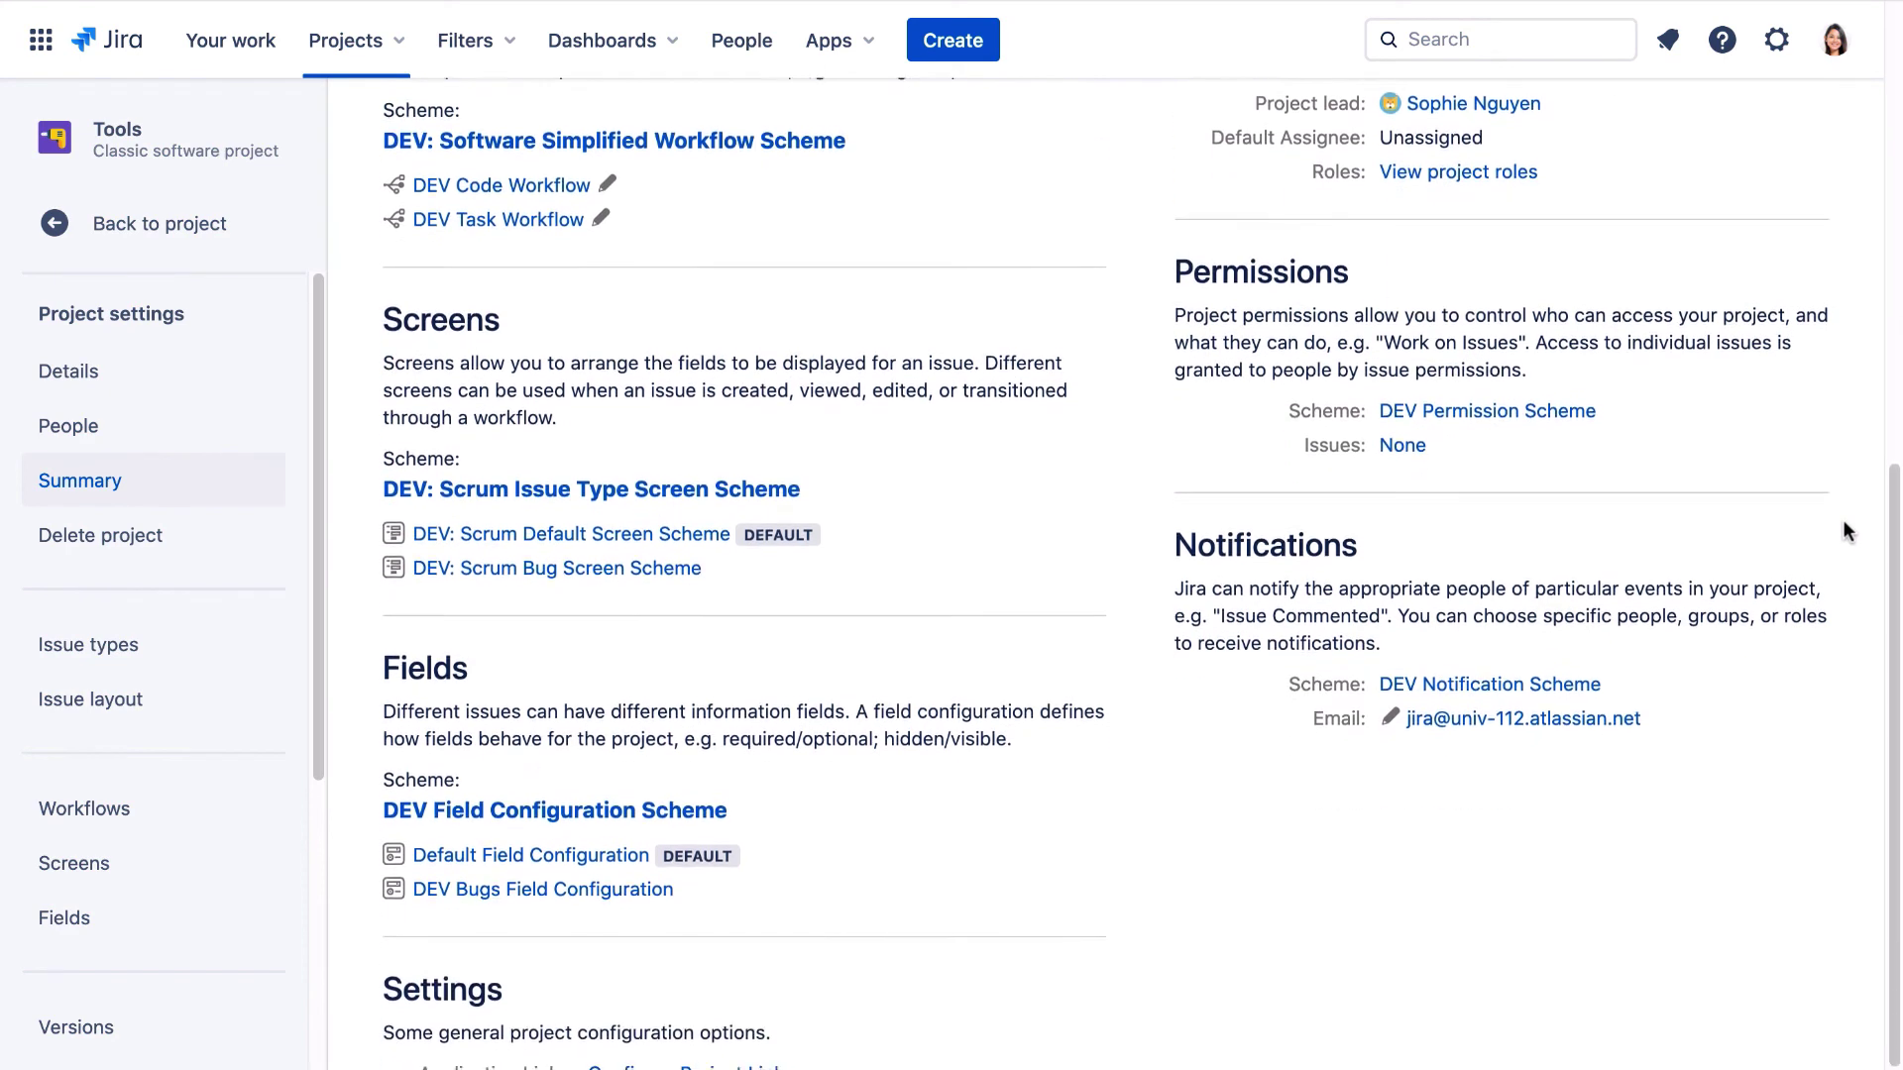